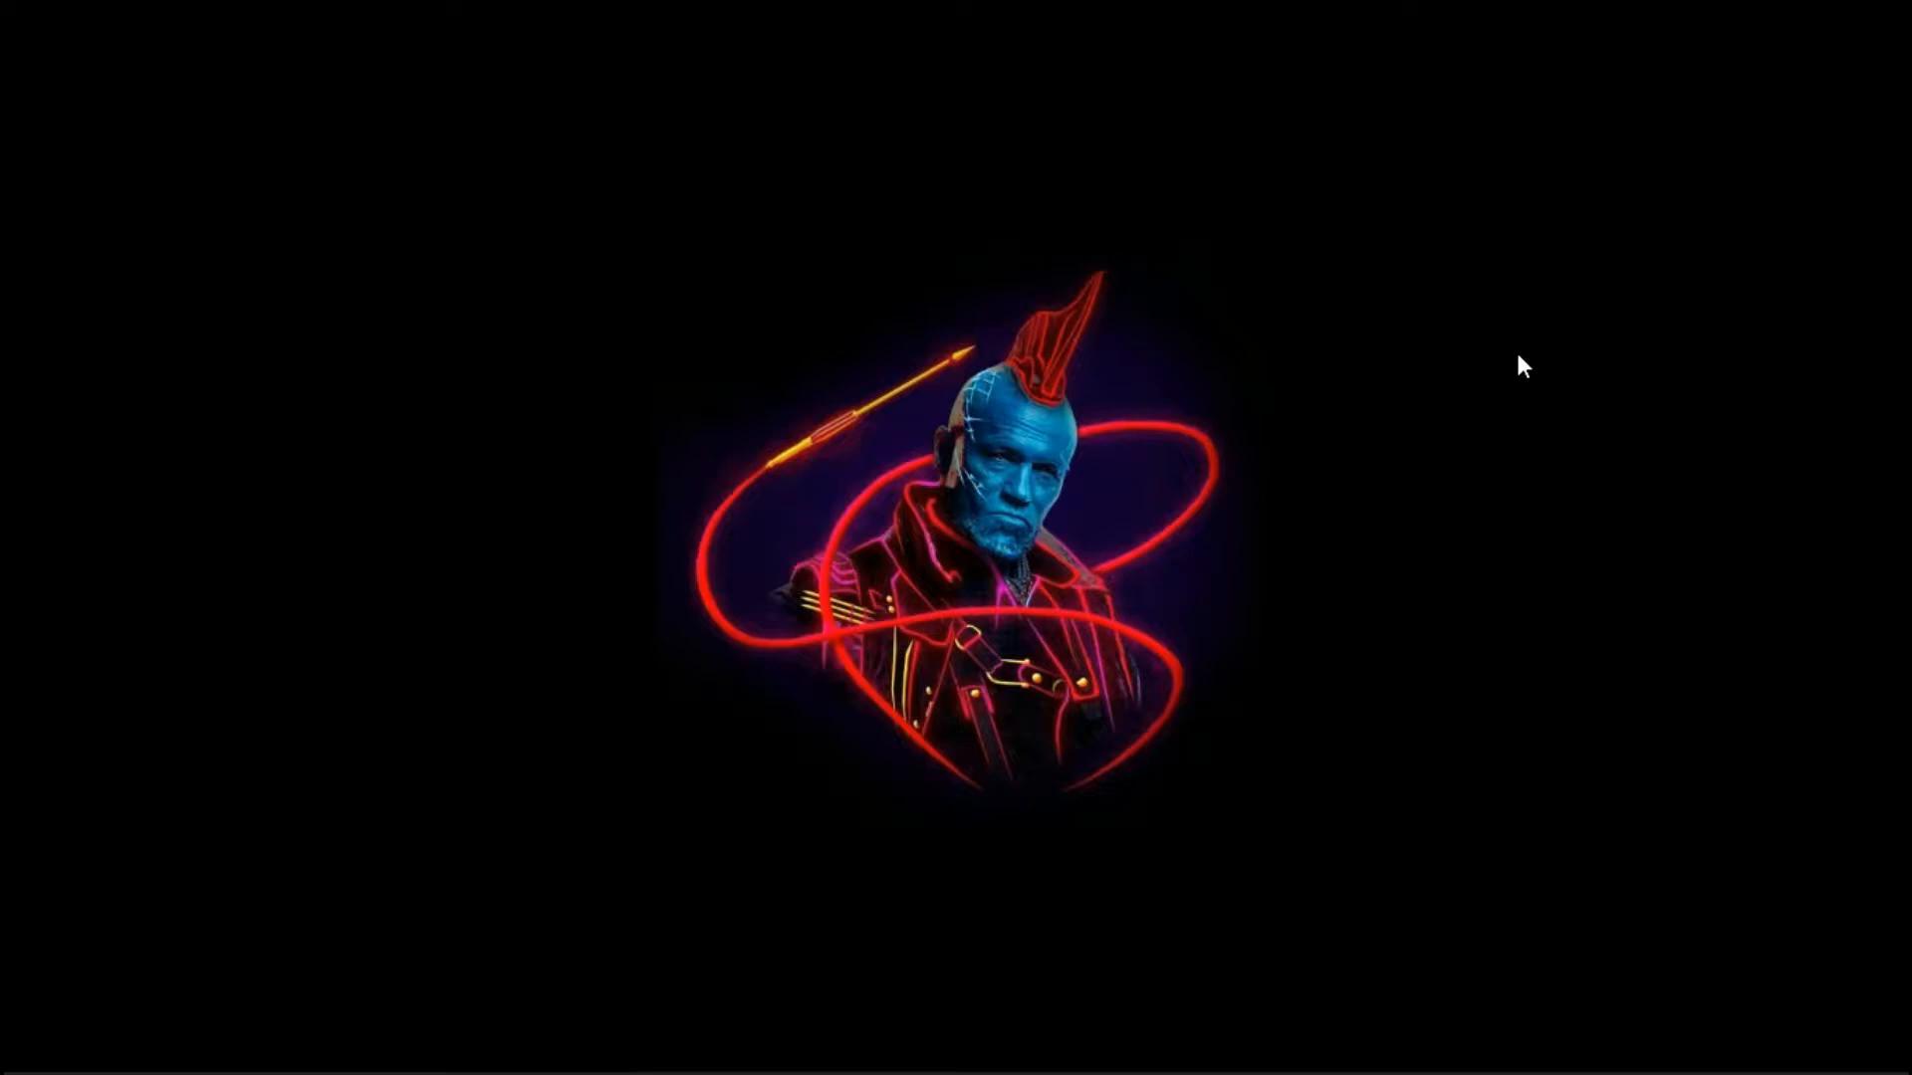
Switch to FL Studio and open the recent project veeez 7.flp.
click(930, 1042)
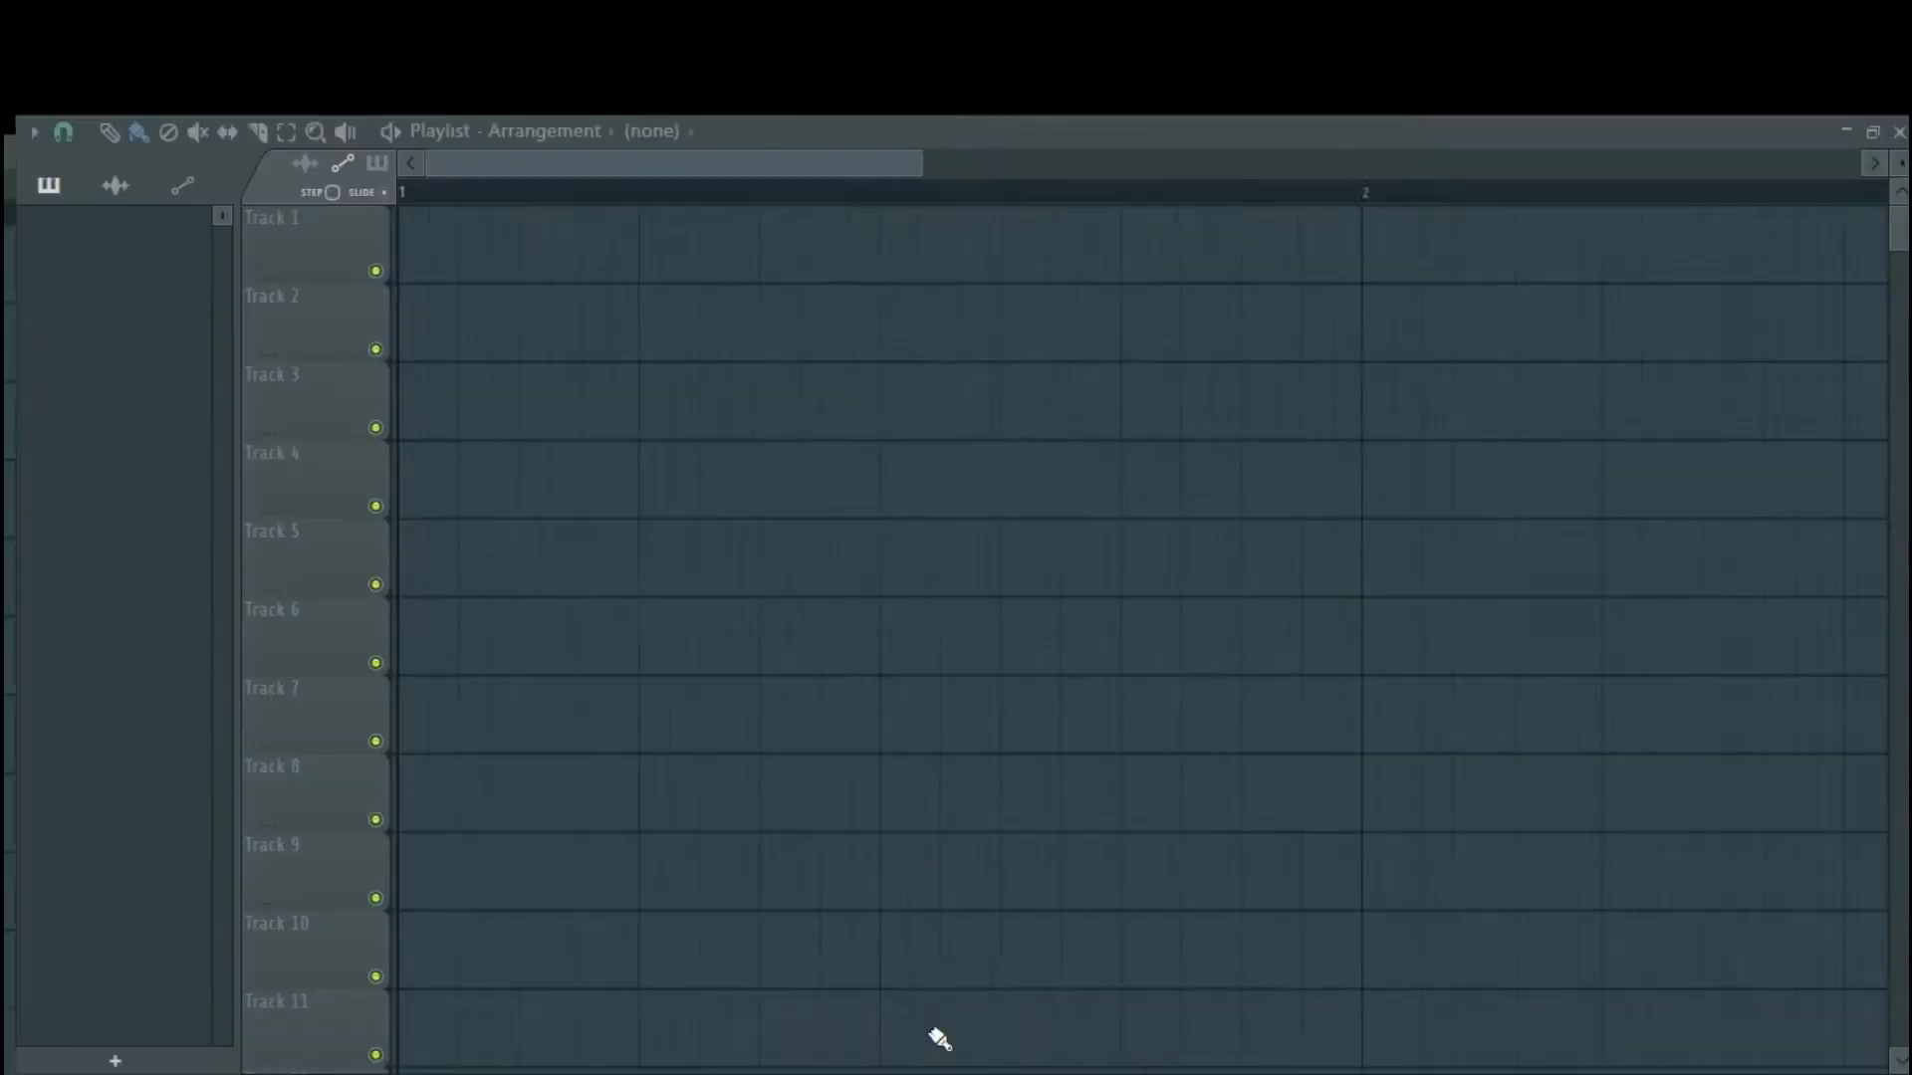
scroll(534, 209, up, 2)
click(33, 28)
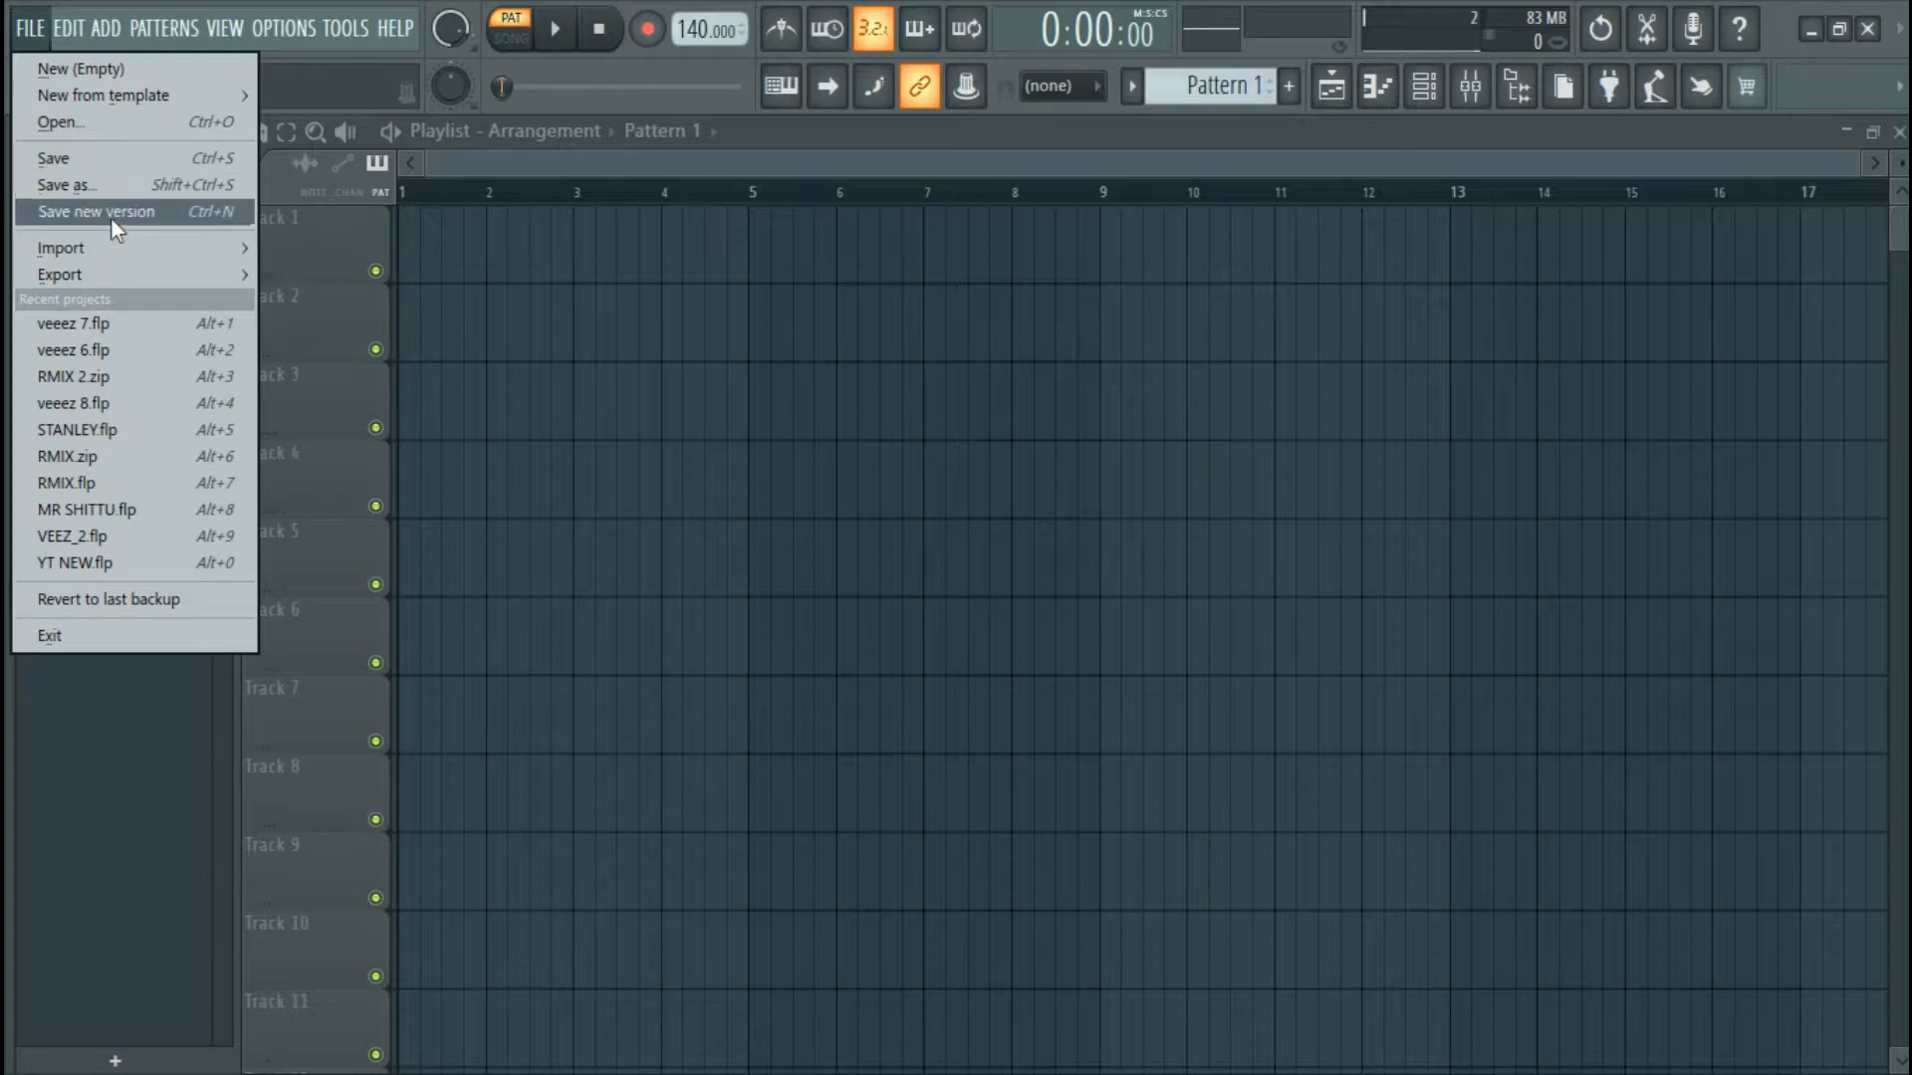
click(127, 325)
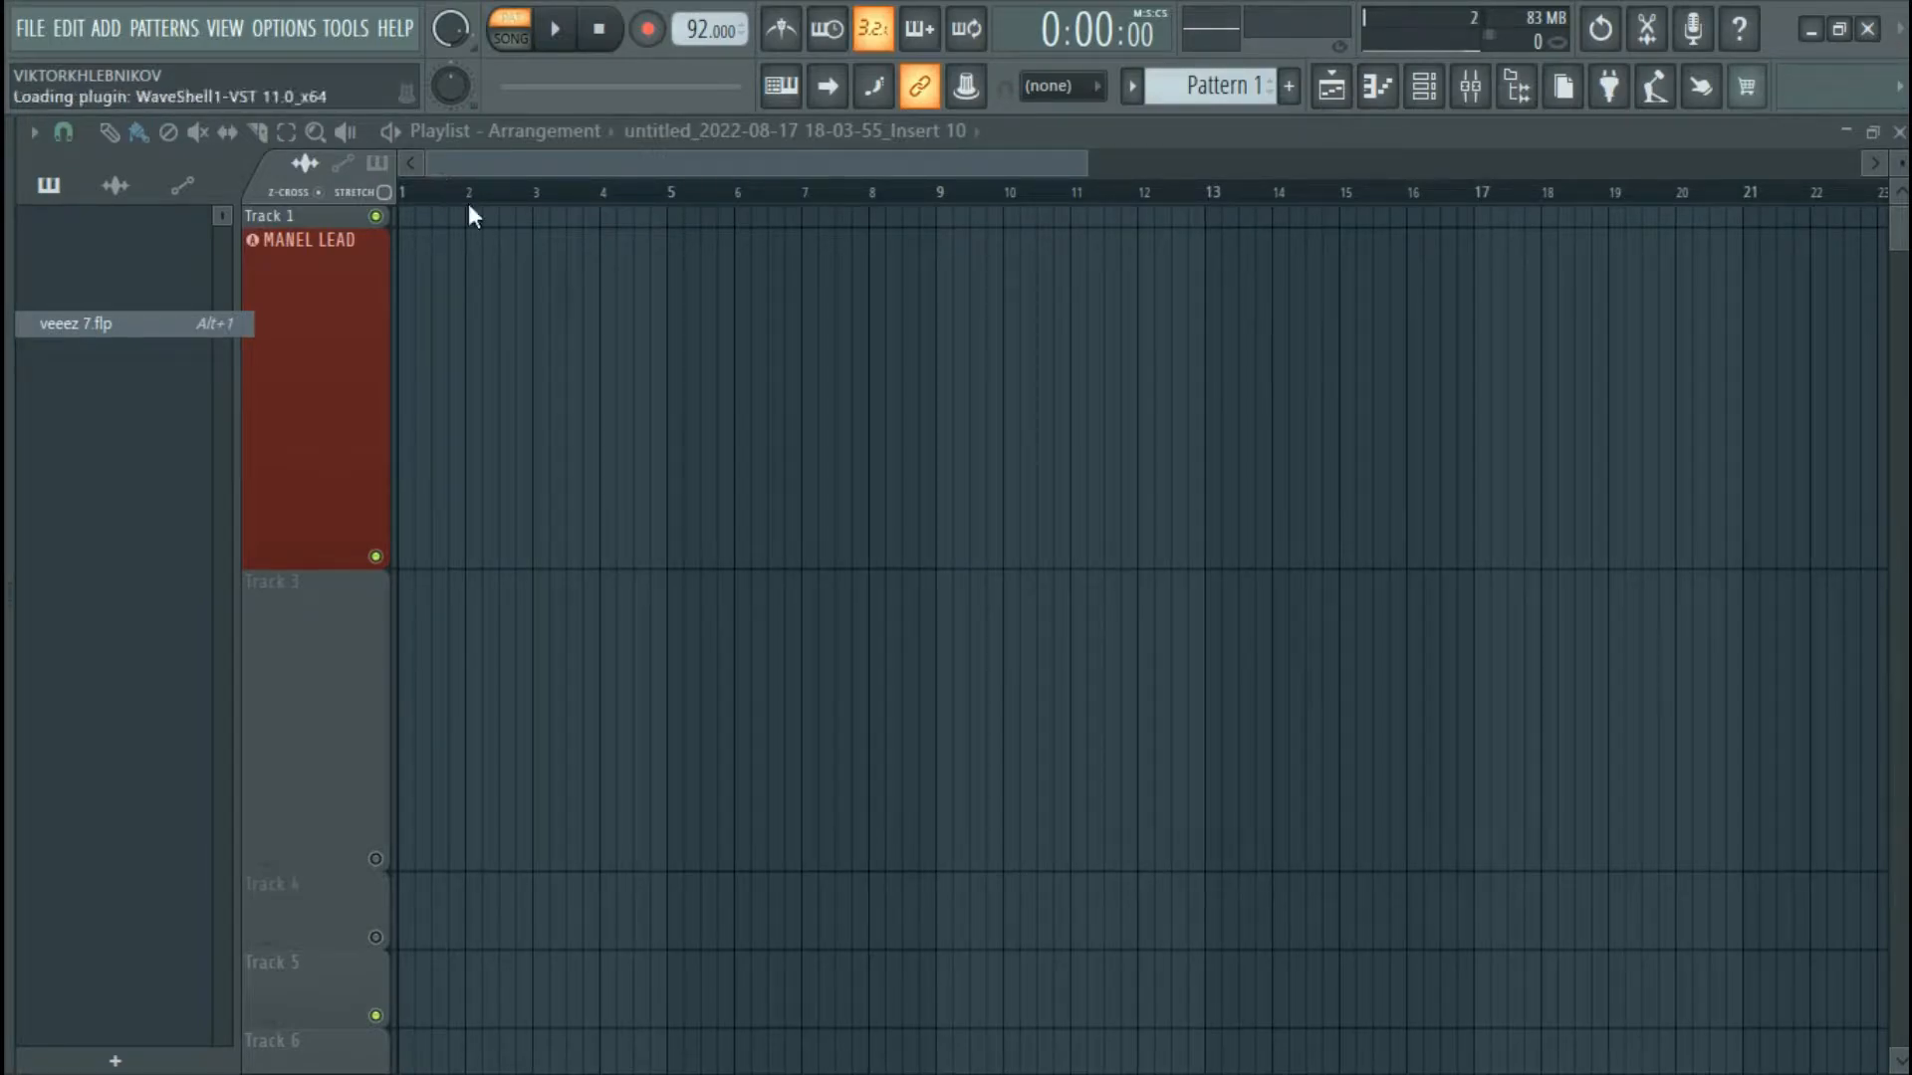
Shrink the playlist tracks to view the whole arrangement, and examine the effect chains of the MANEL LEAD and REVERB mixer tracks.
scroll(910, 199, down, 4)
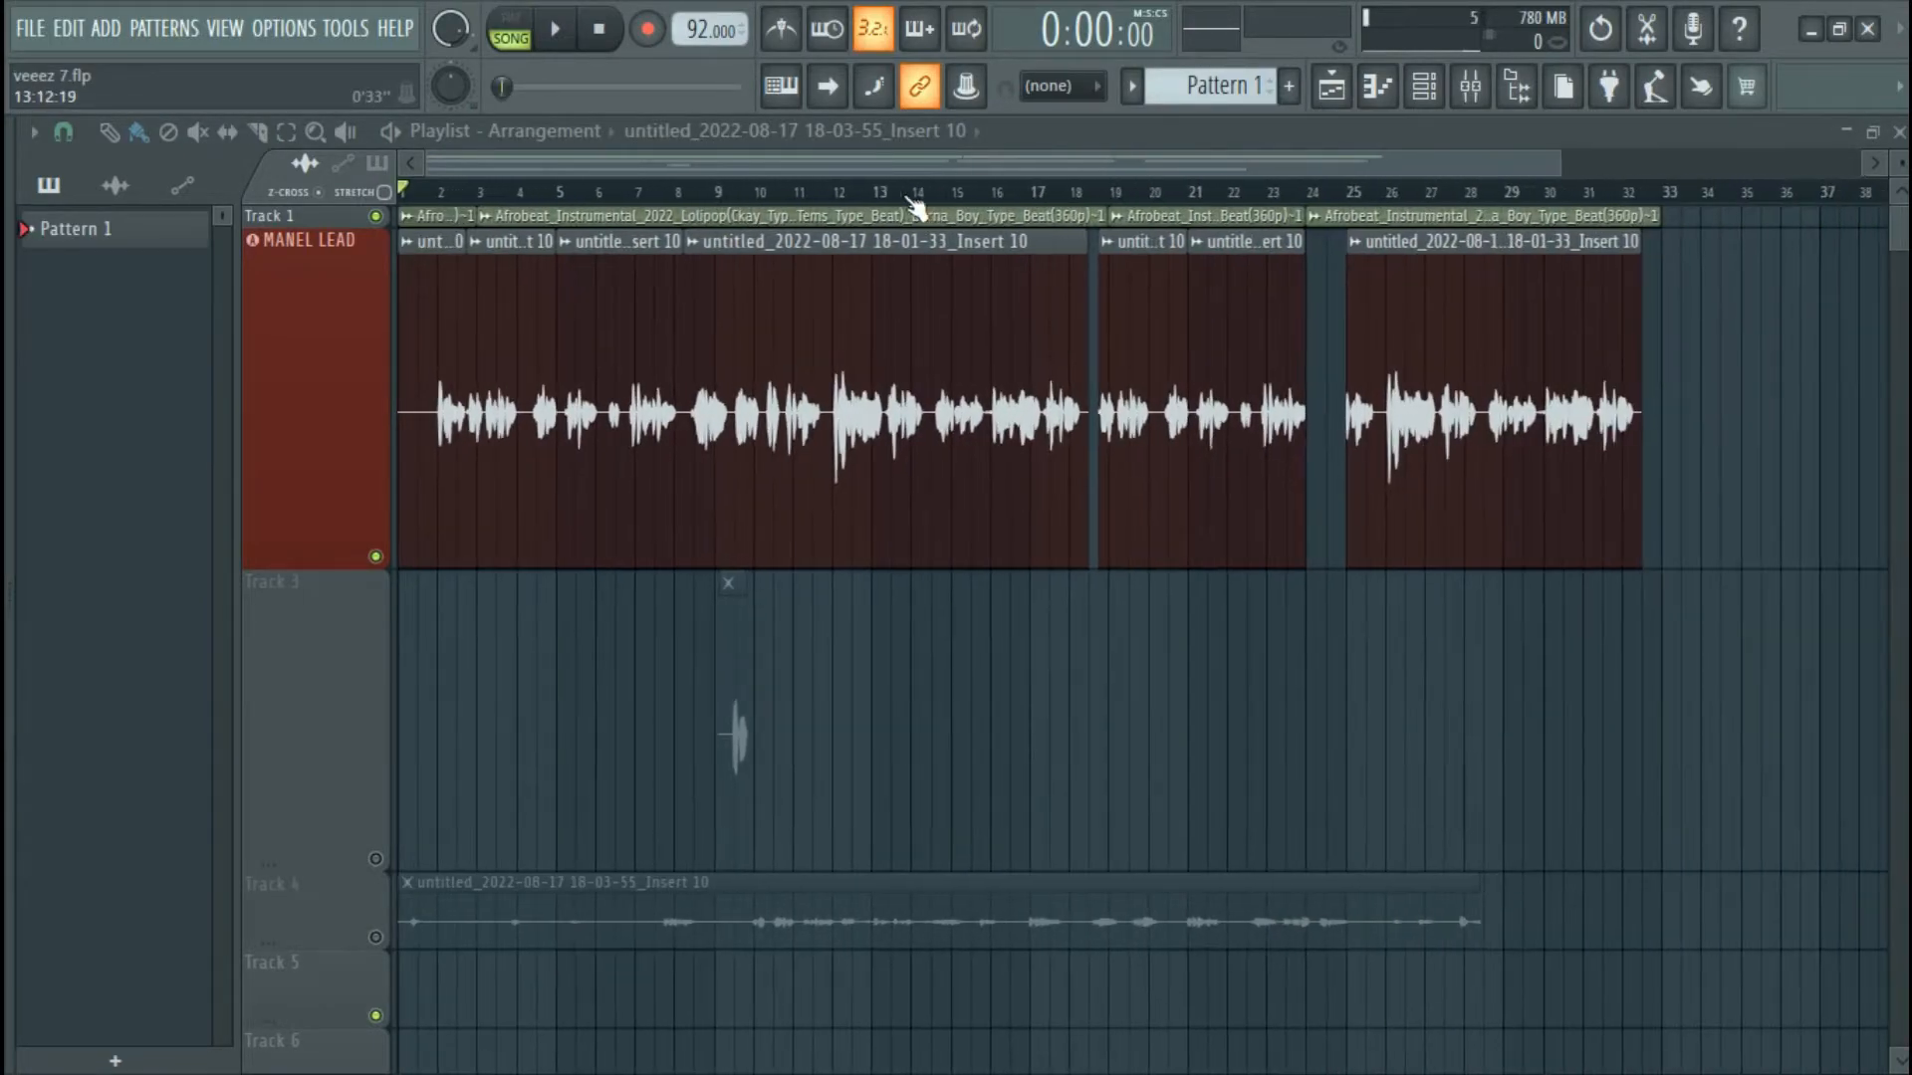
drag(1901, 163, 1901, 209)
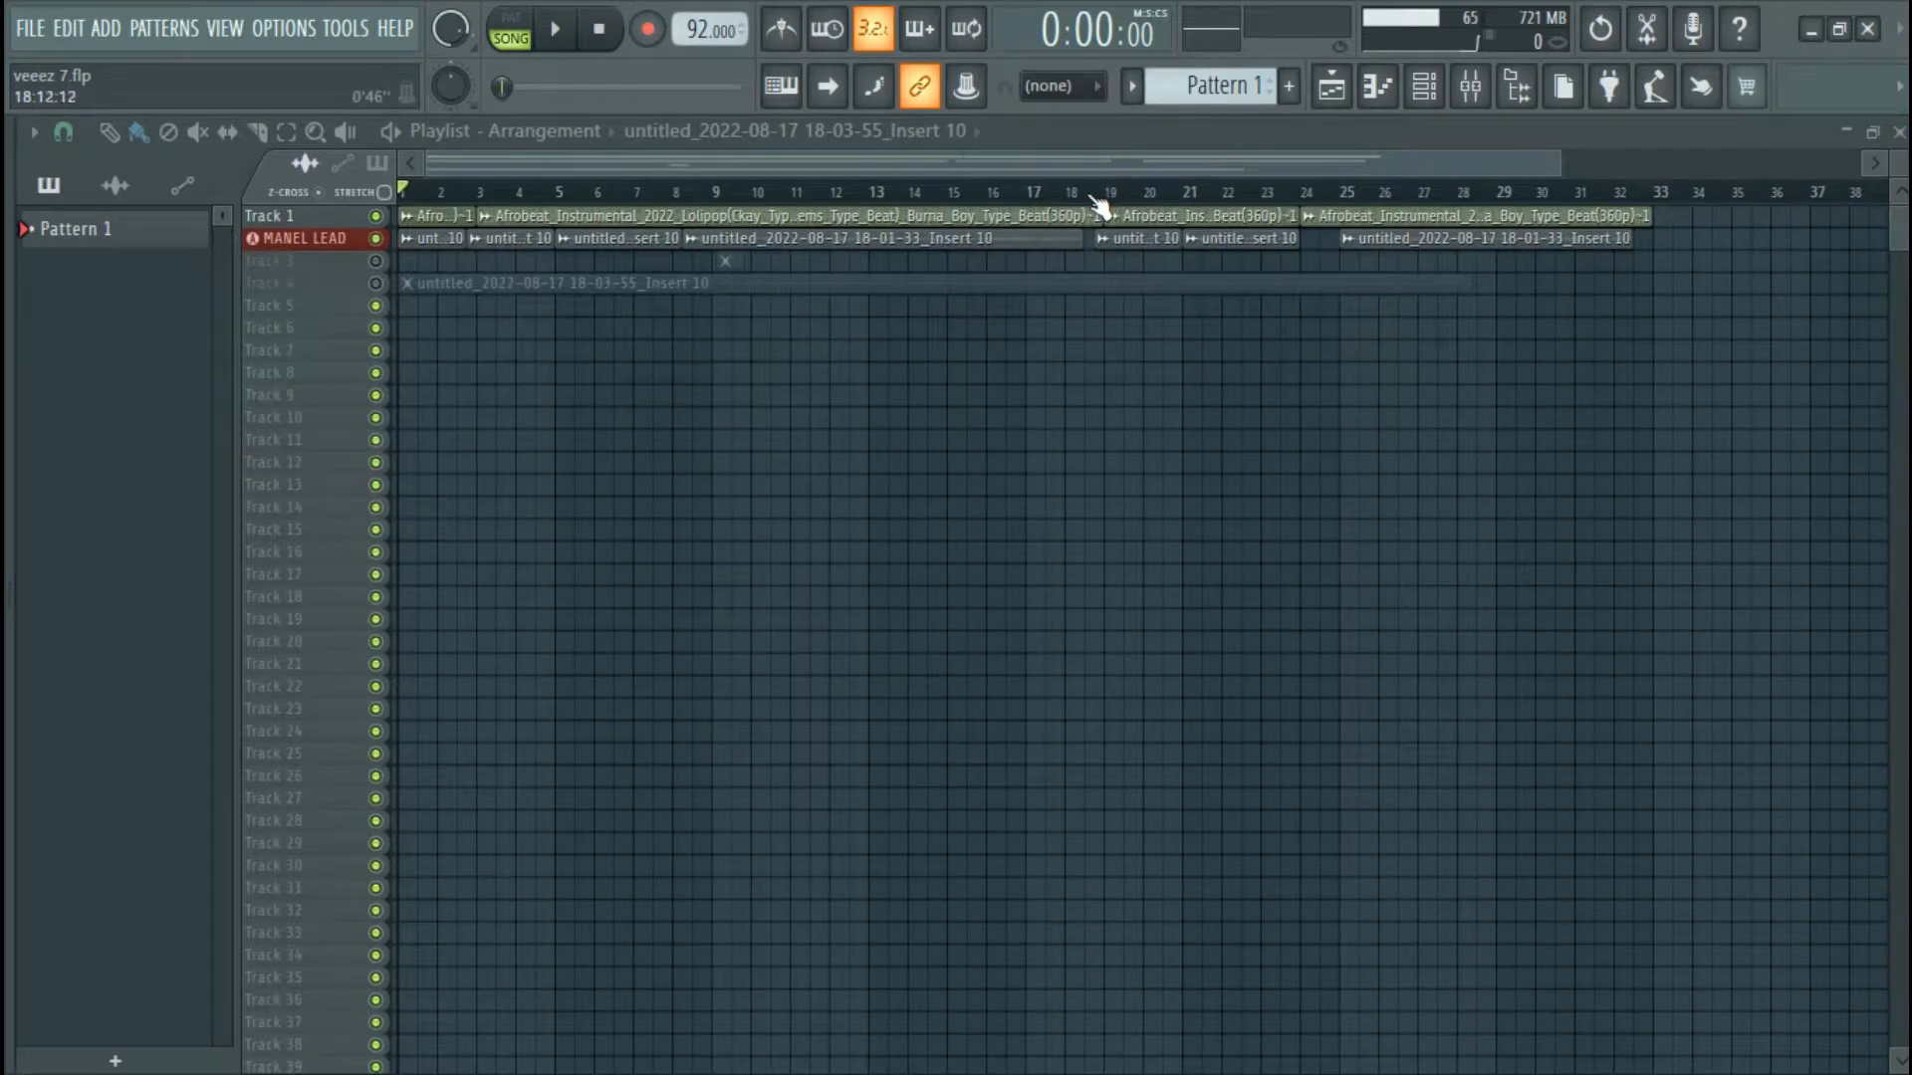
scroll(1093, 200, down, 1)
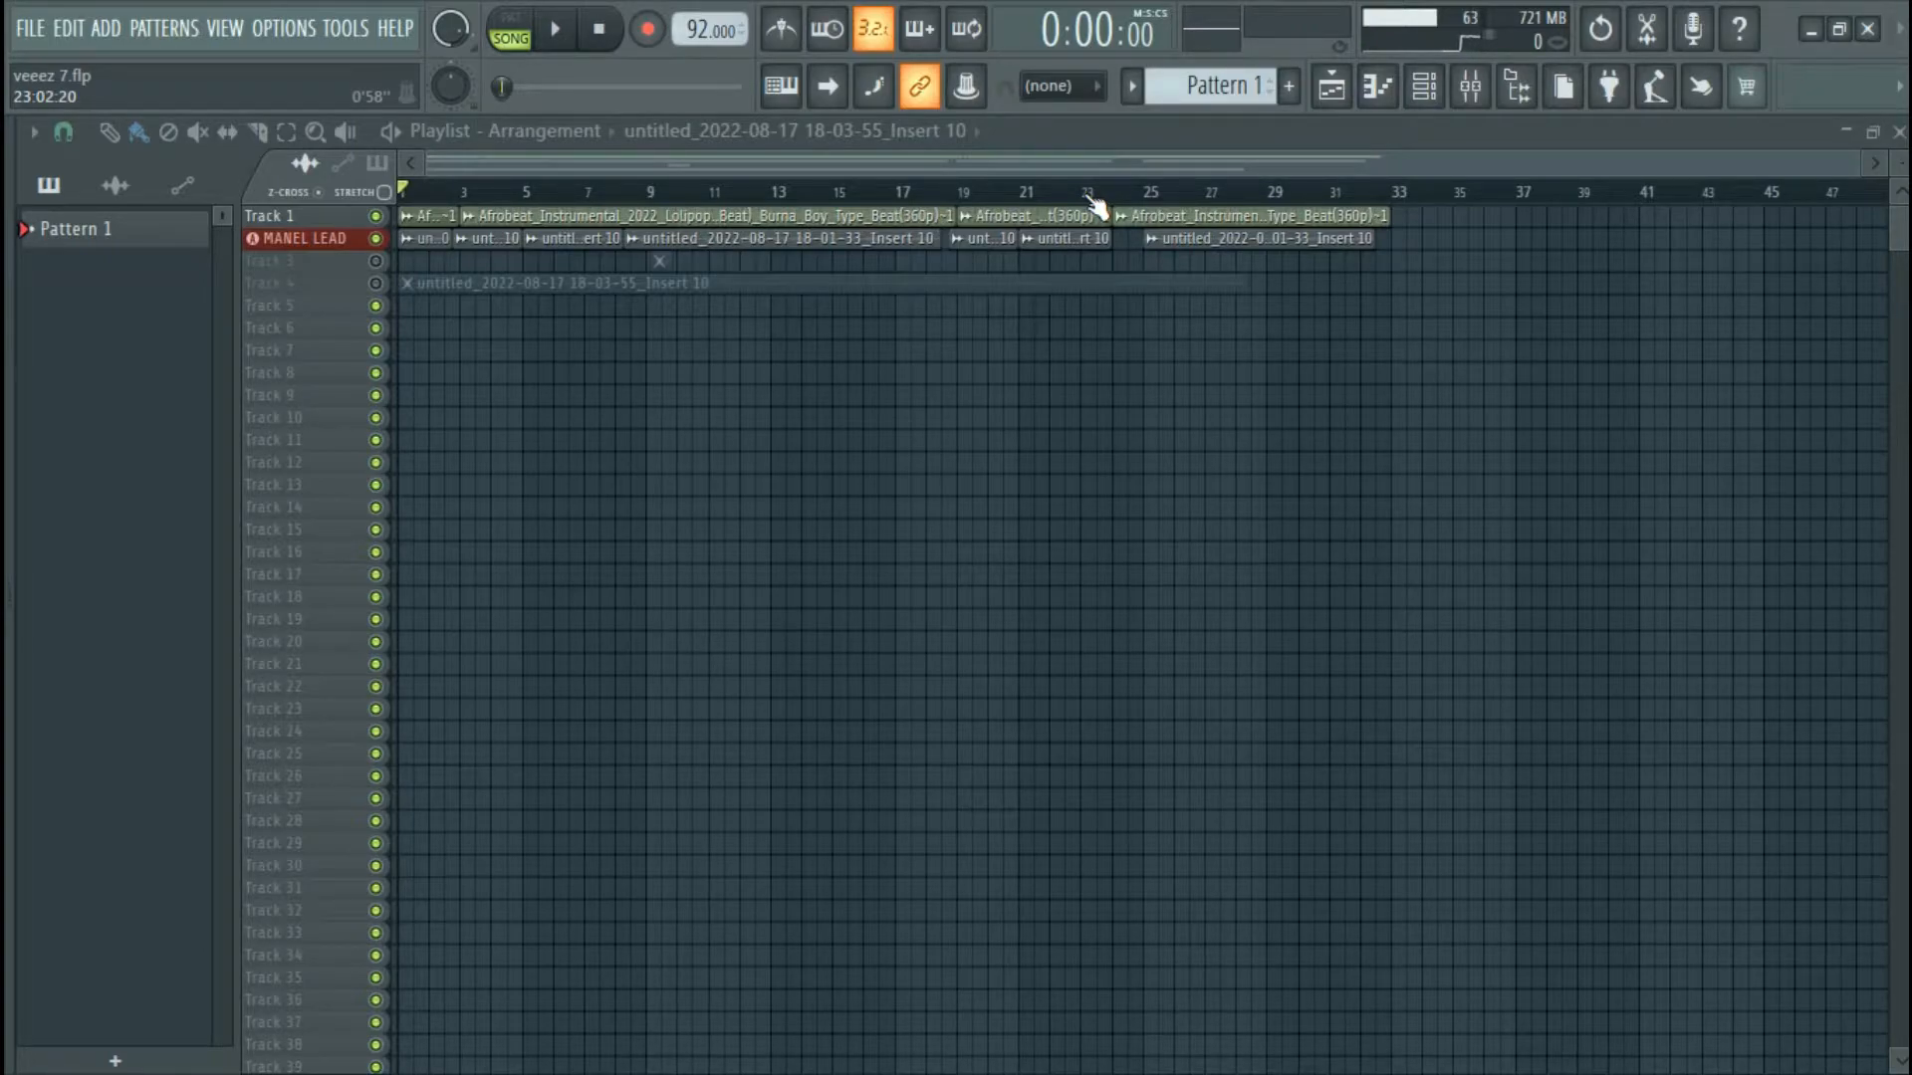
click(1469, 87)
click(519, 642)
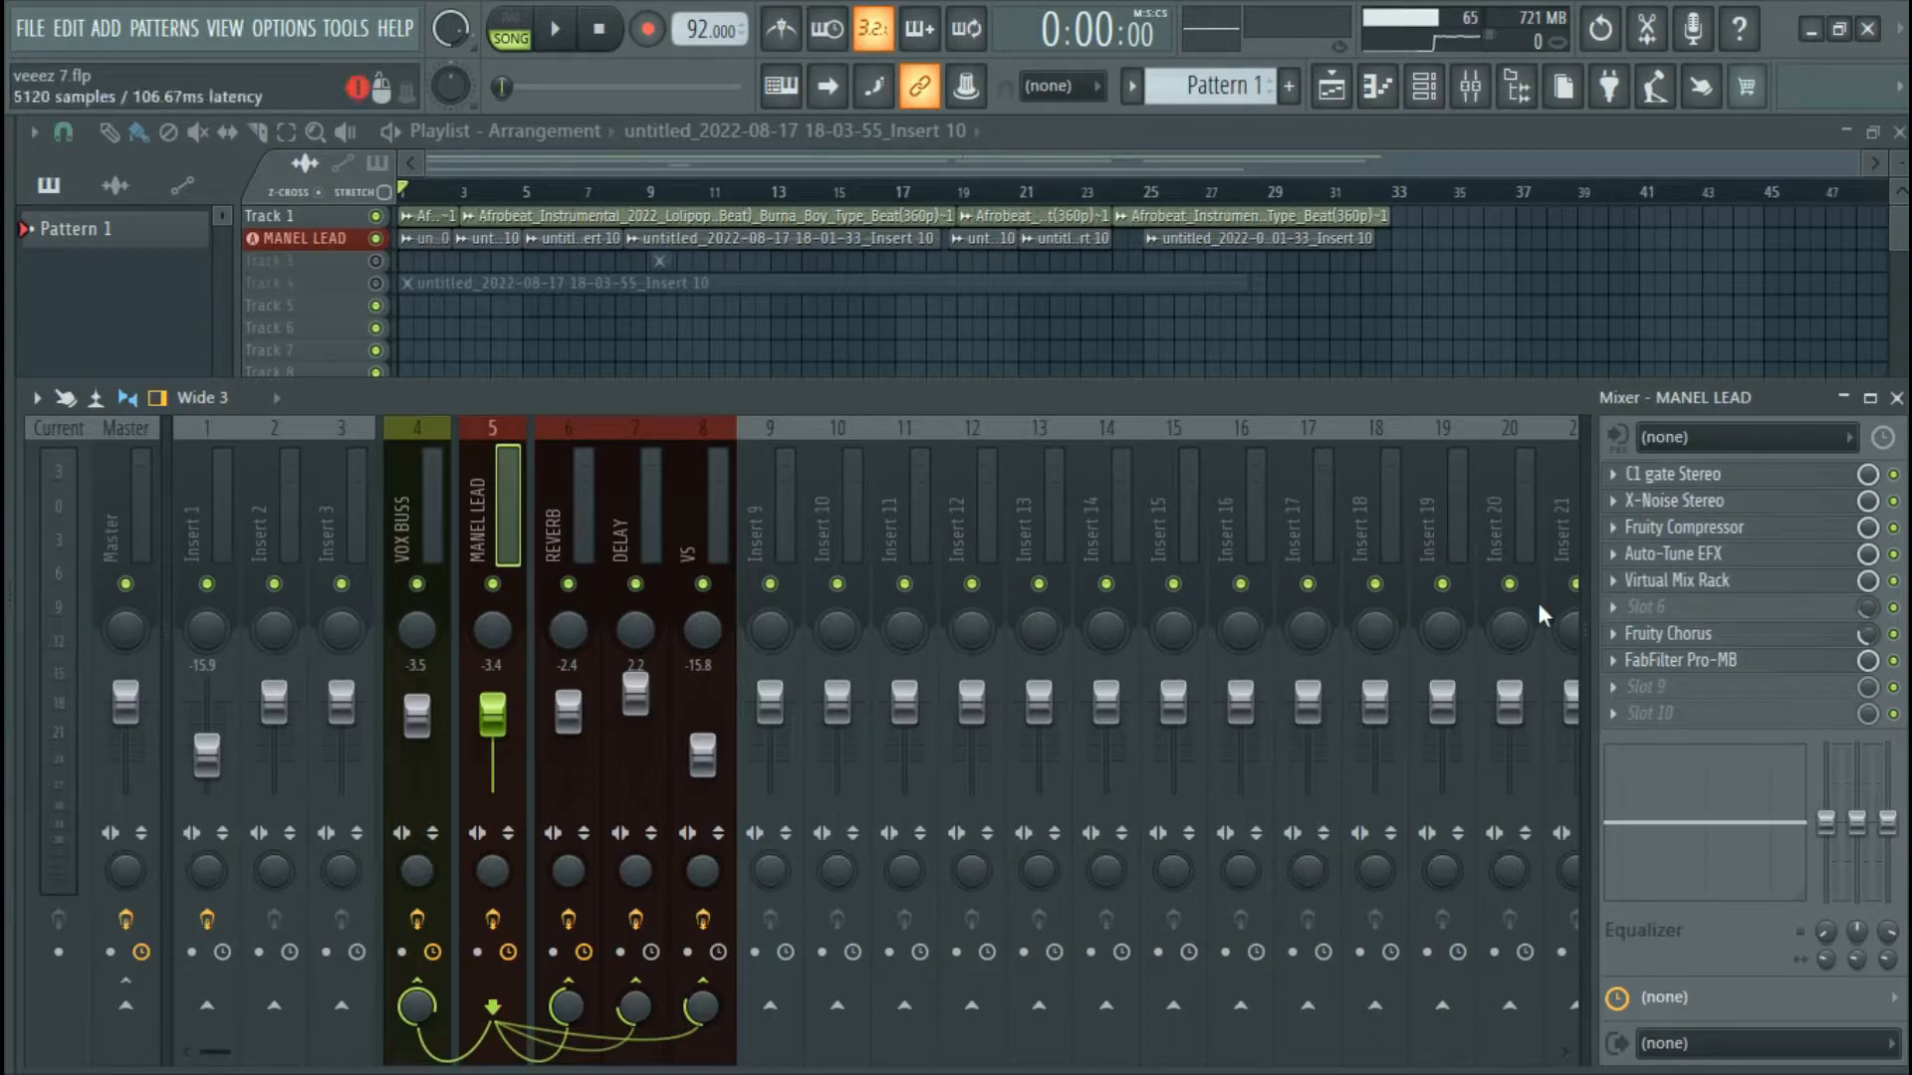
click(559, 512)
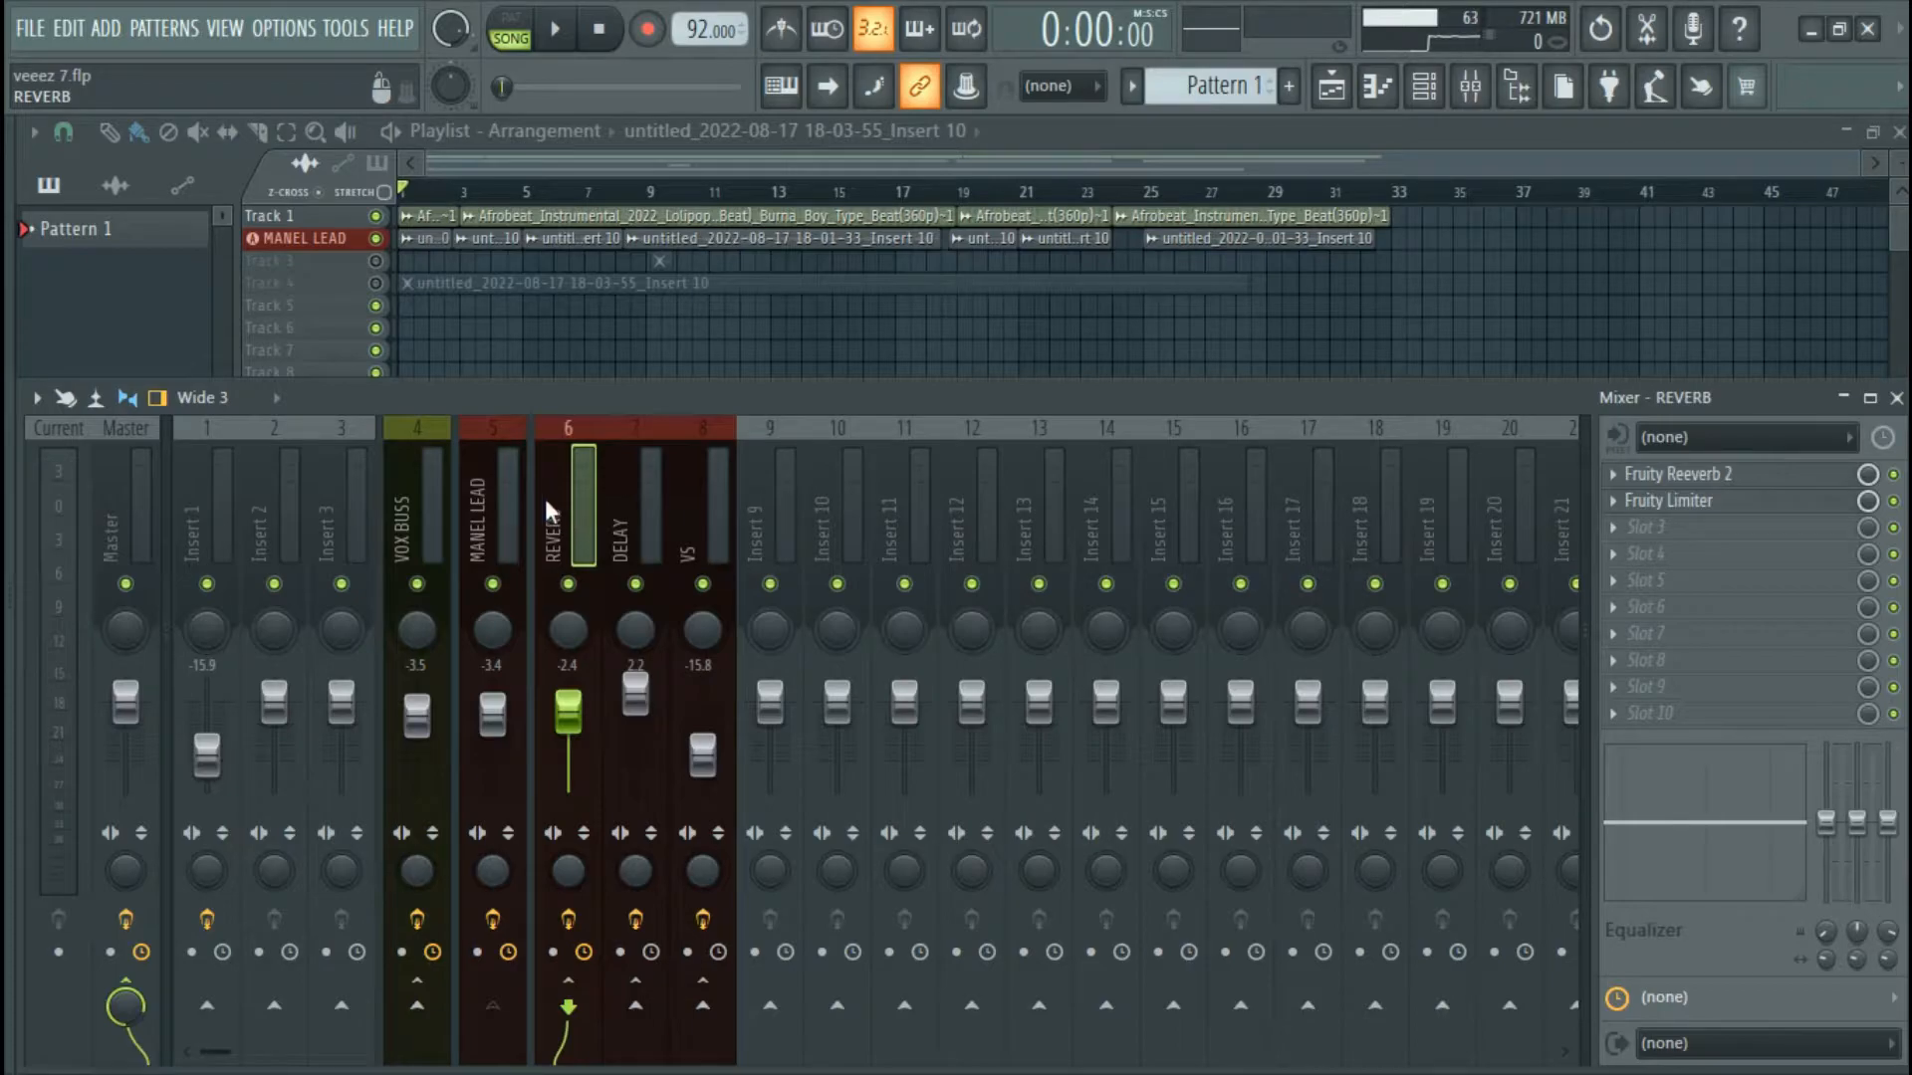
click(486, 466)
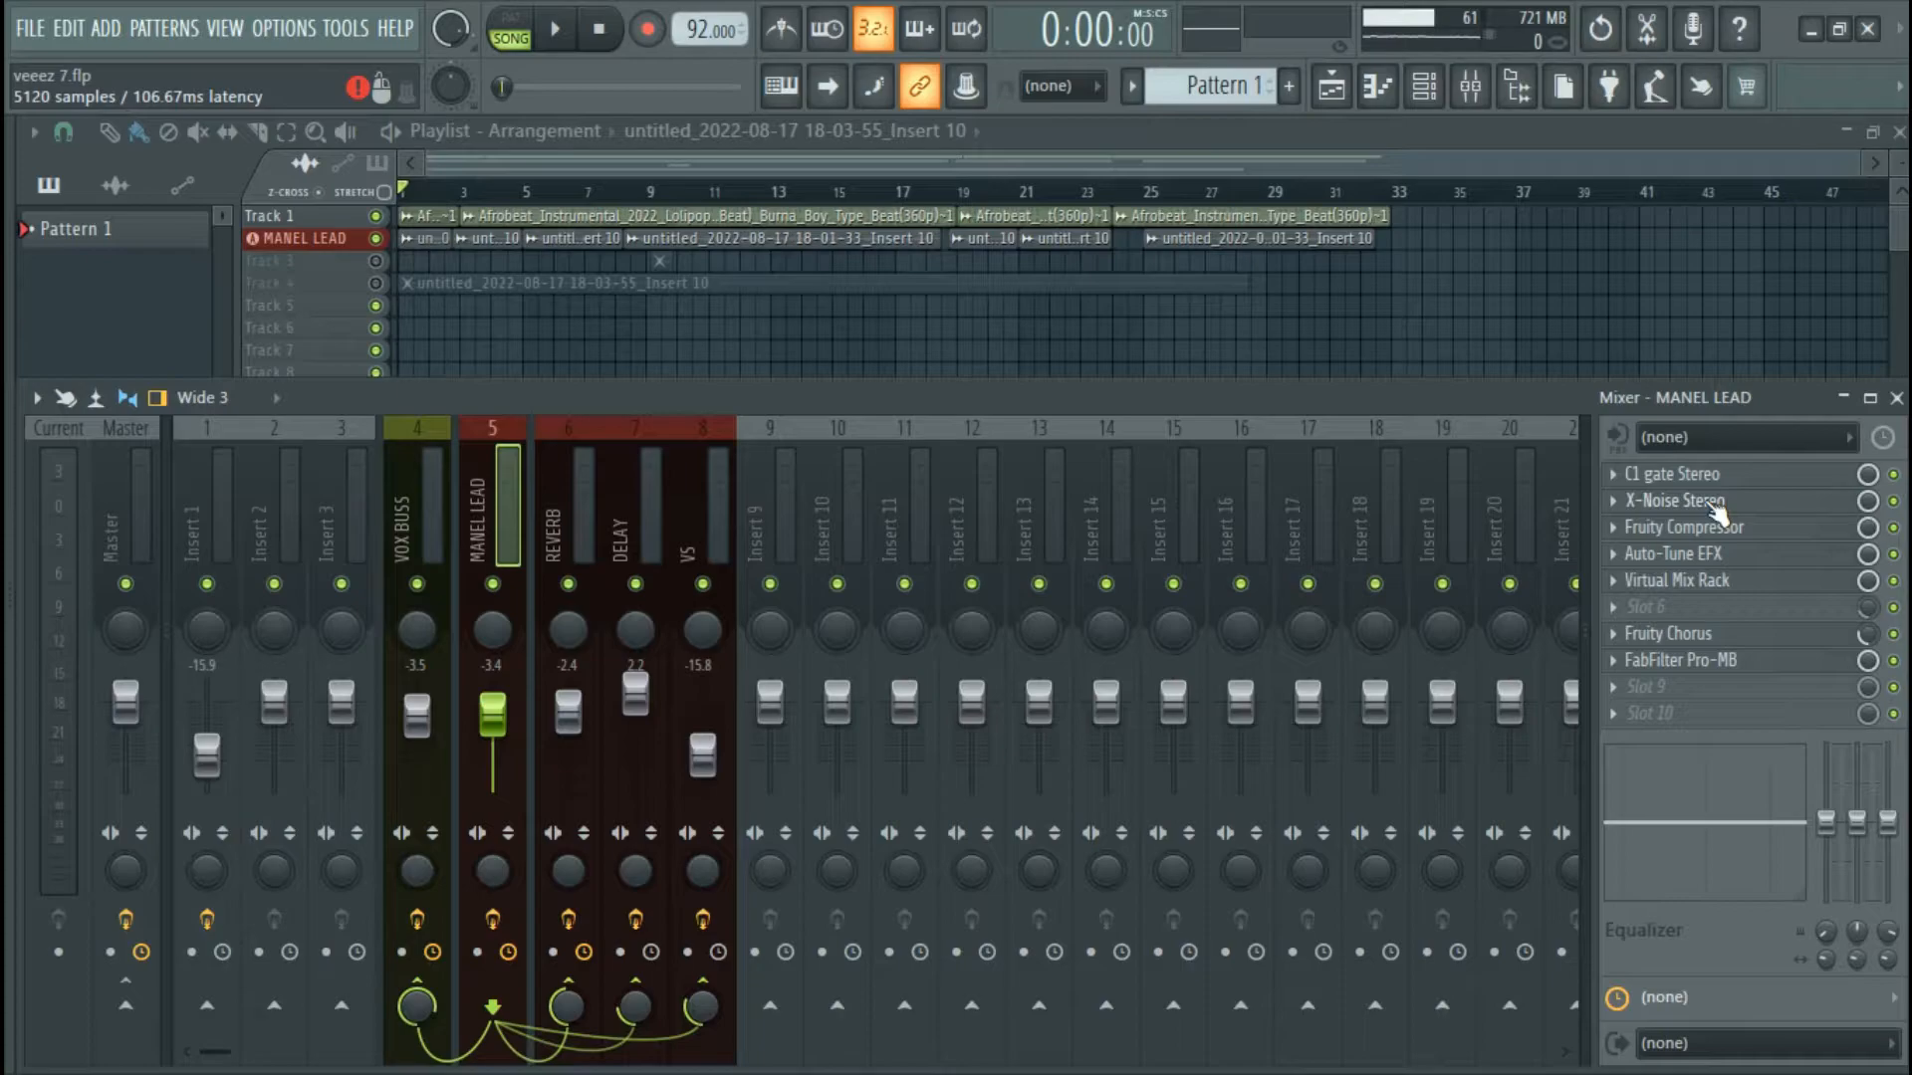
Load Fruity send into the first effect slot of mixer track Insert 10 and disable that track's effect slots.
click(834, 478)
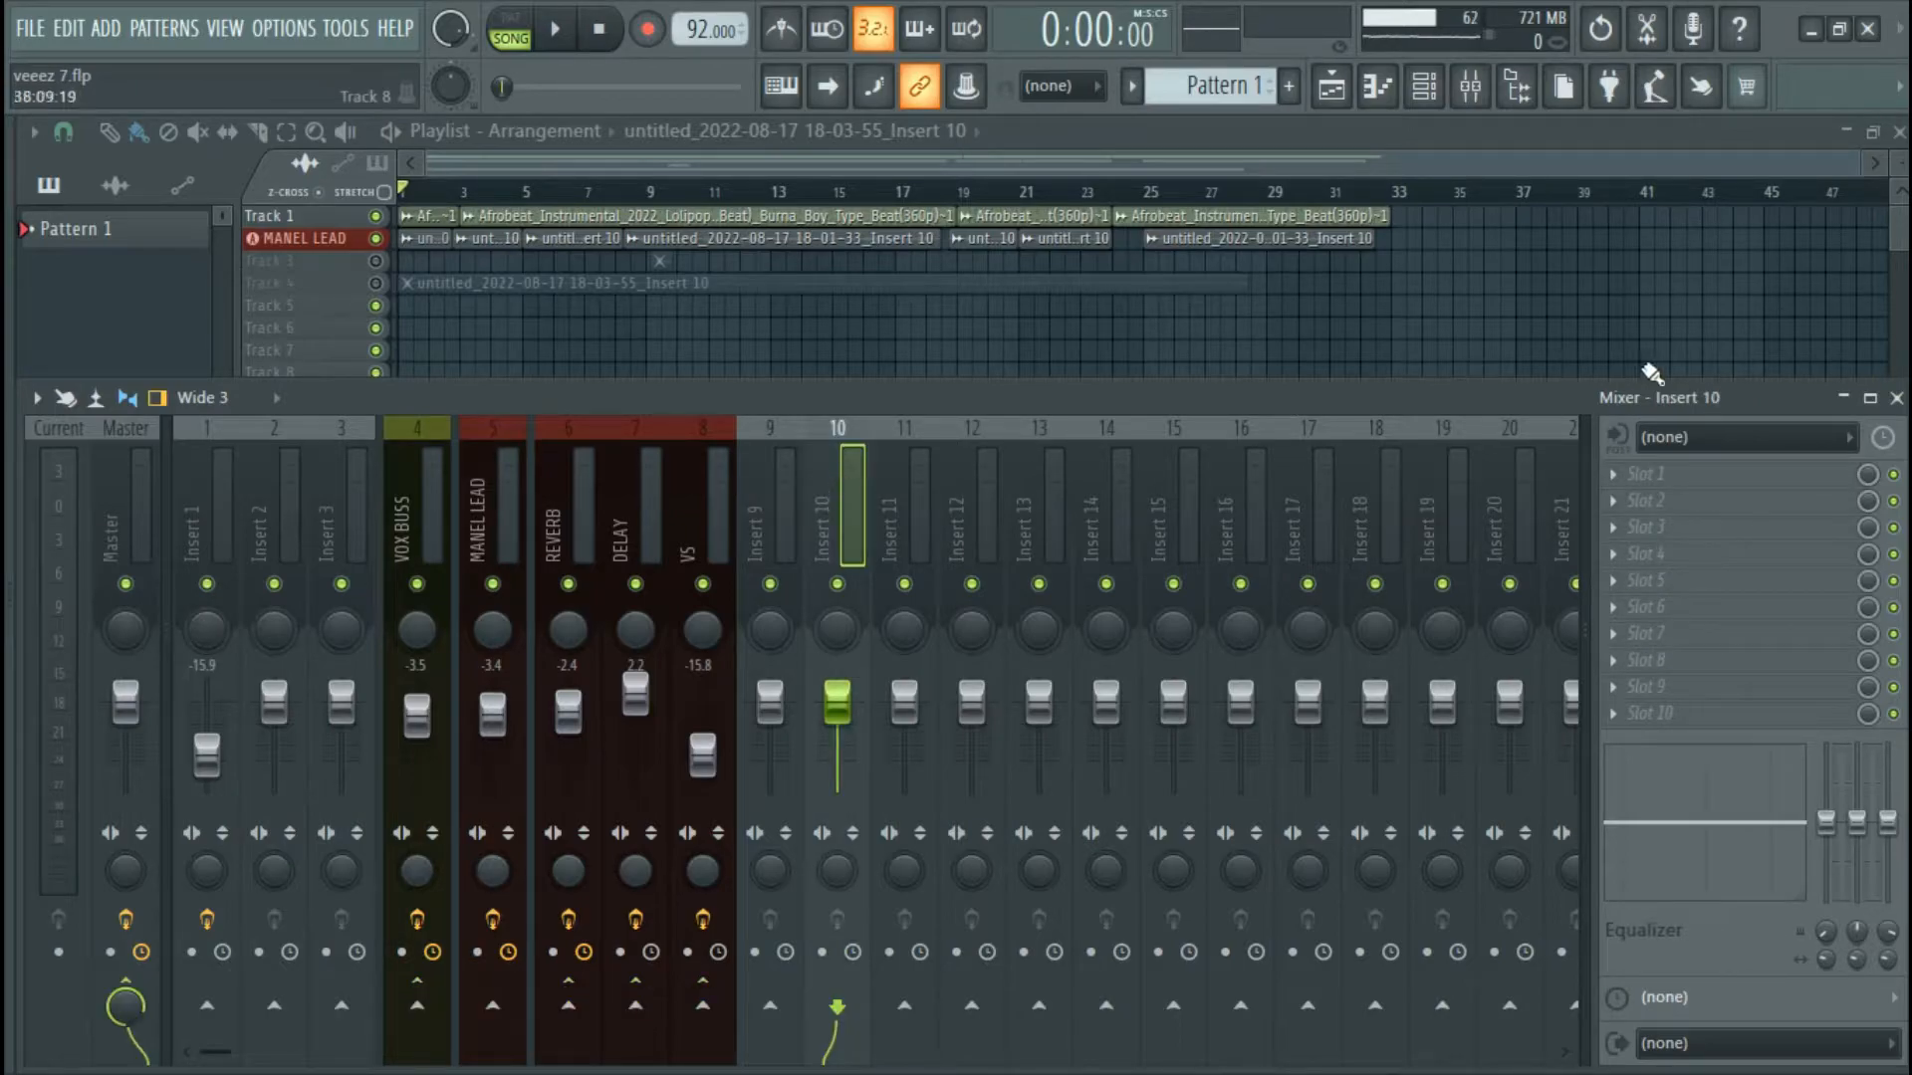
click(1645, 475)
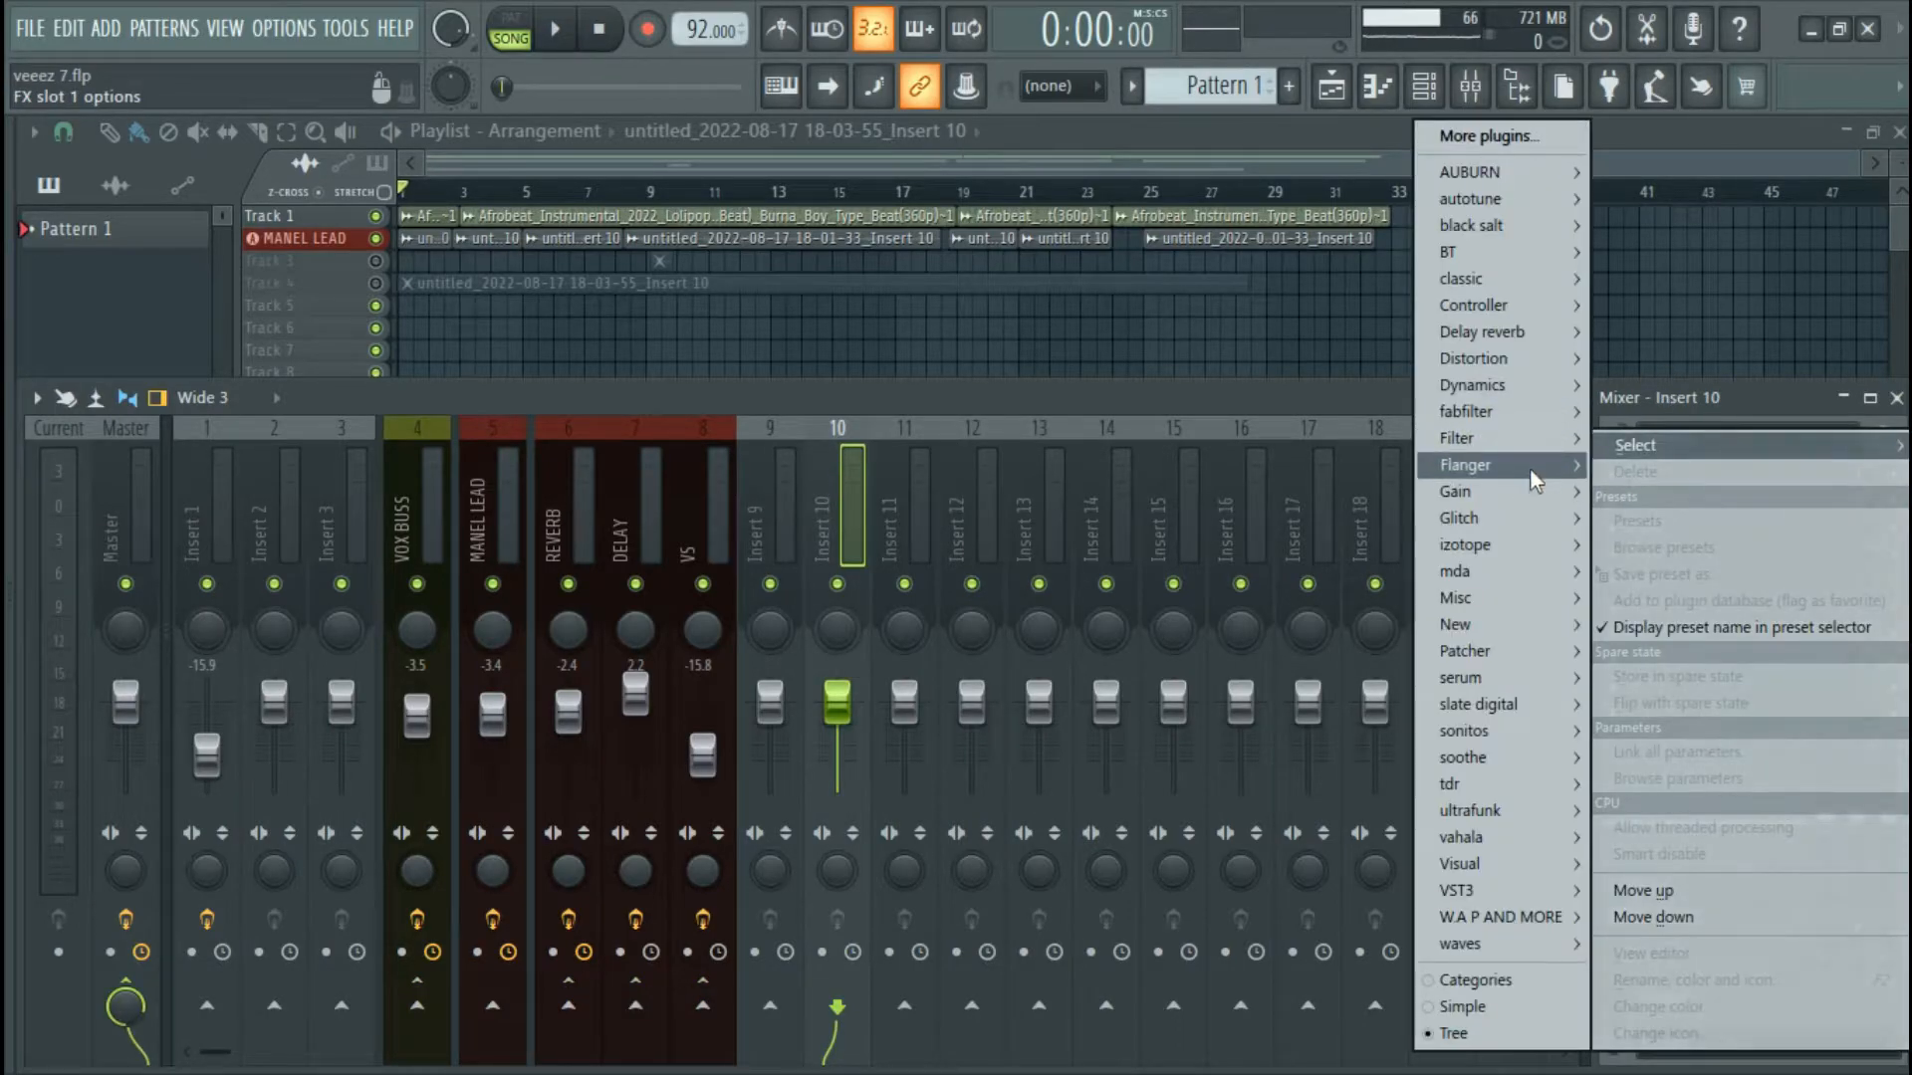
mouse_move(1521, 498)
click(1346, 545)
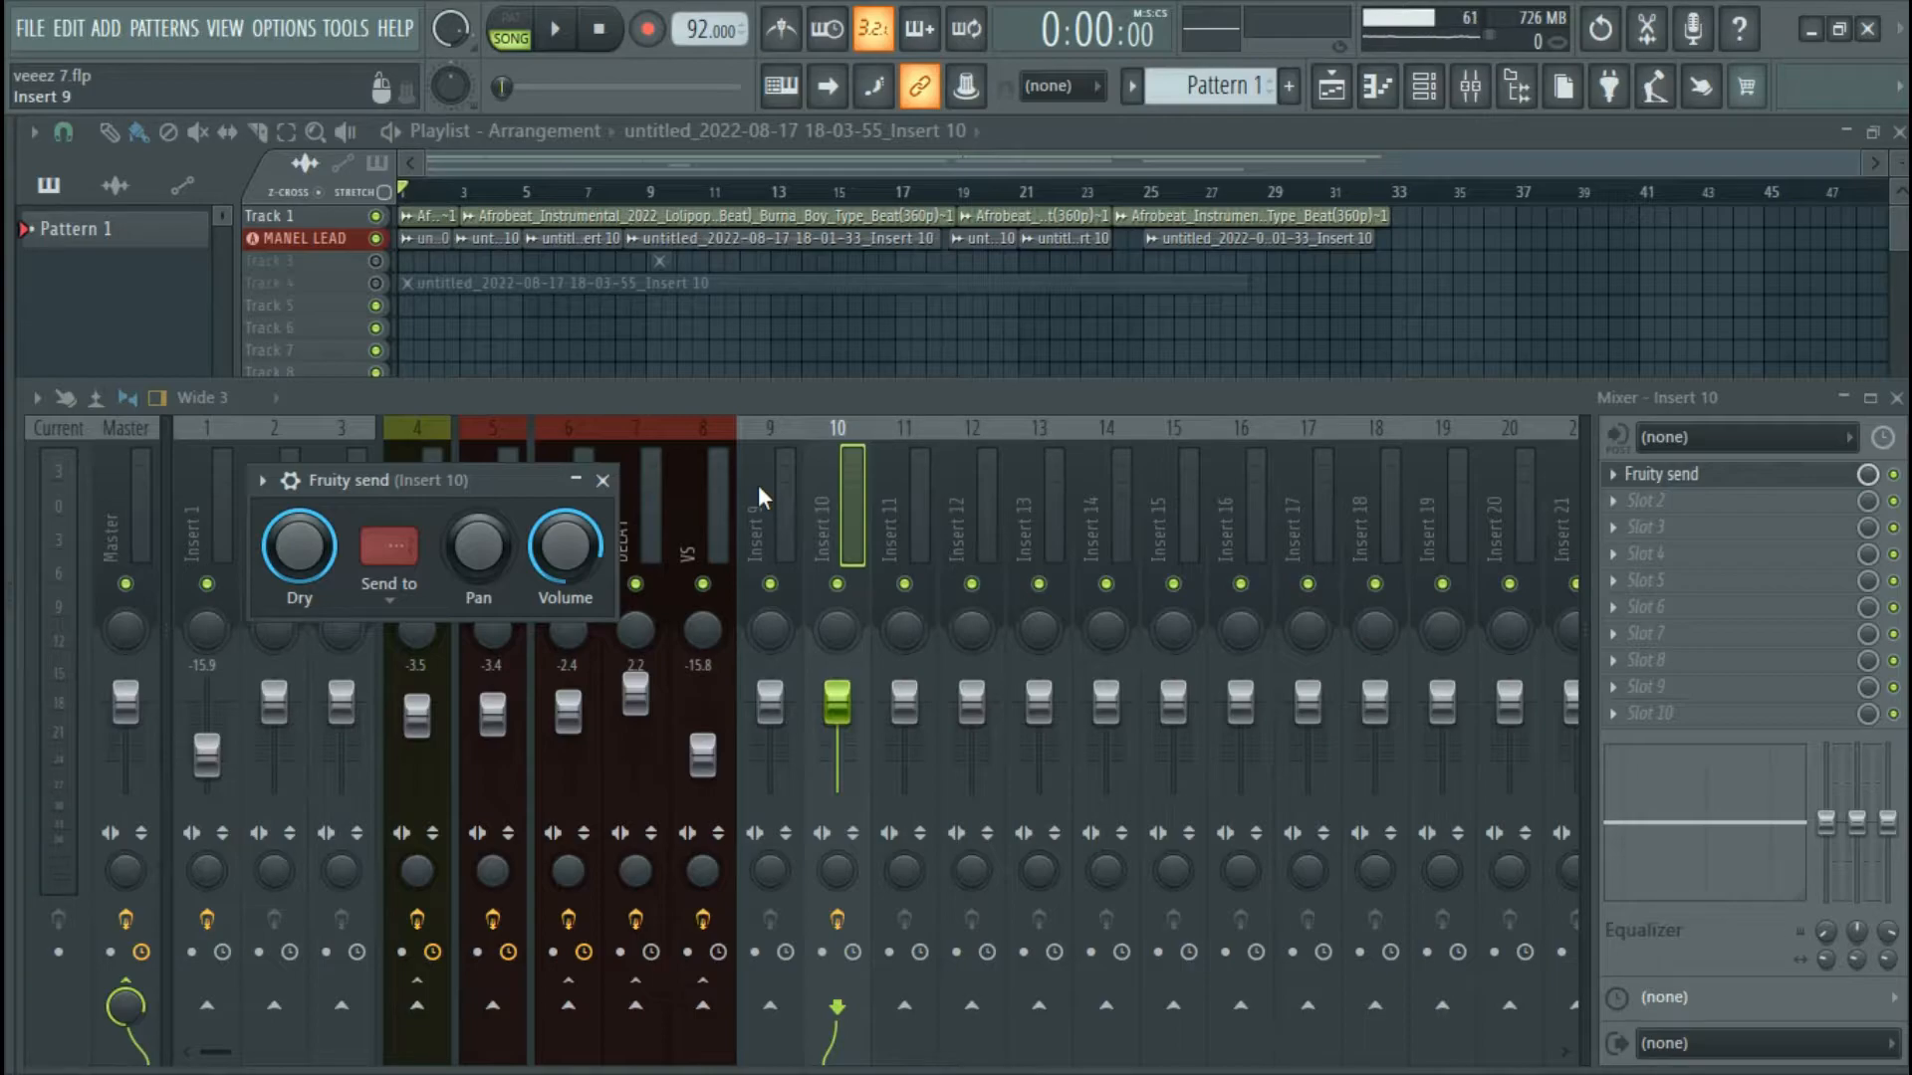
click(604, 479)
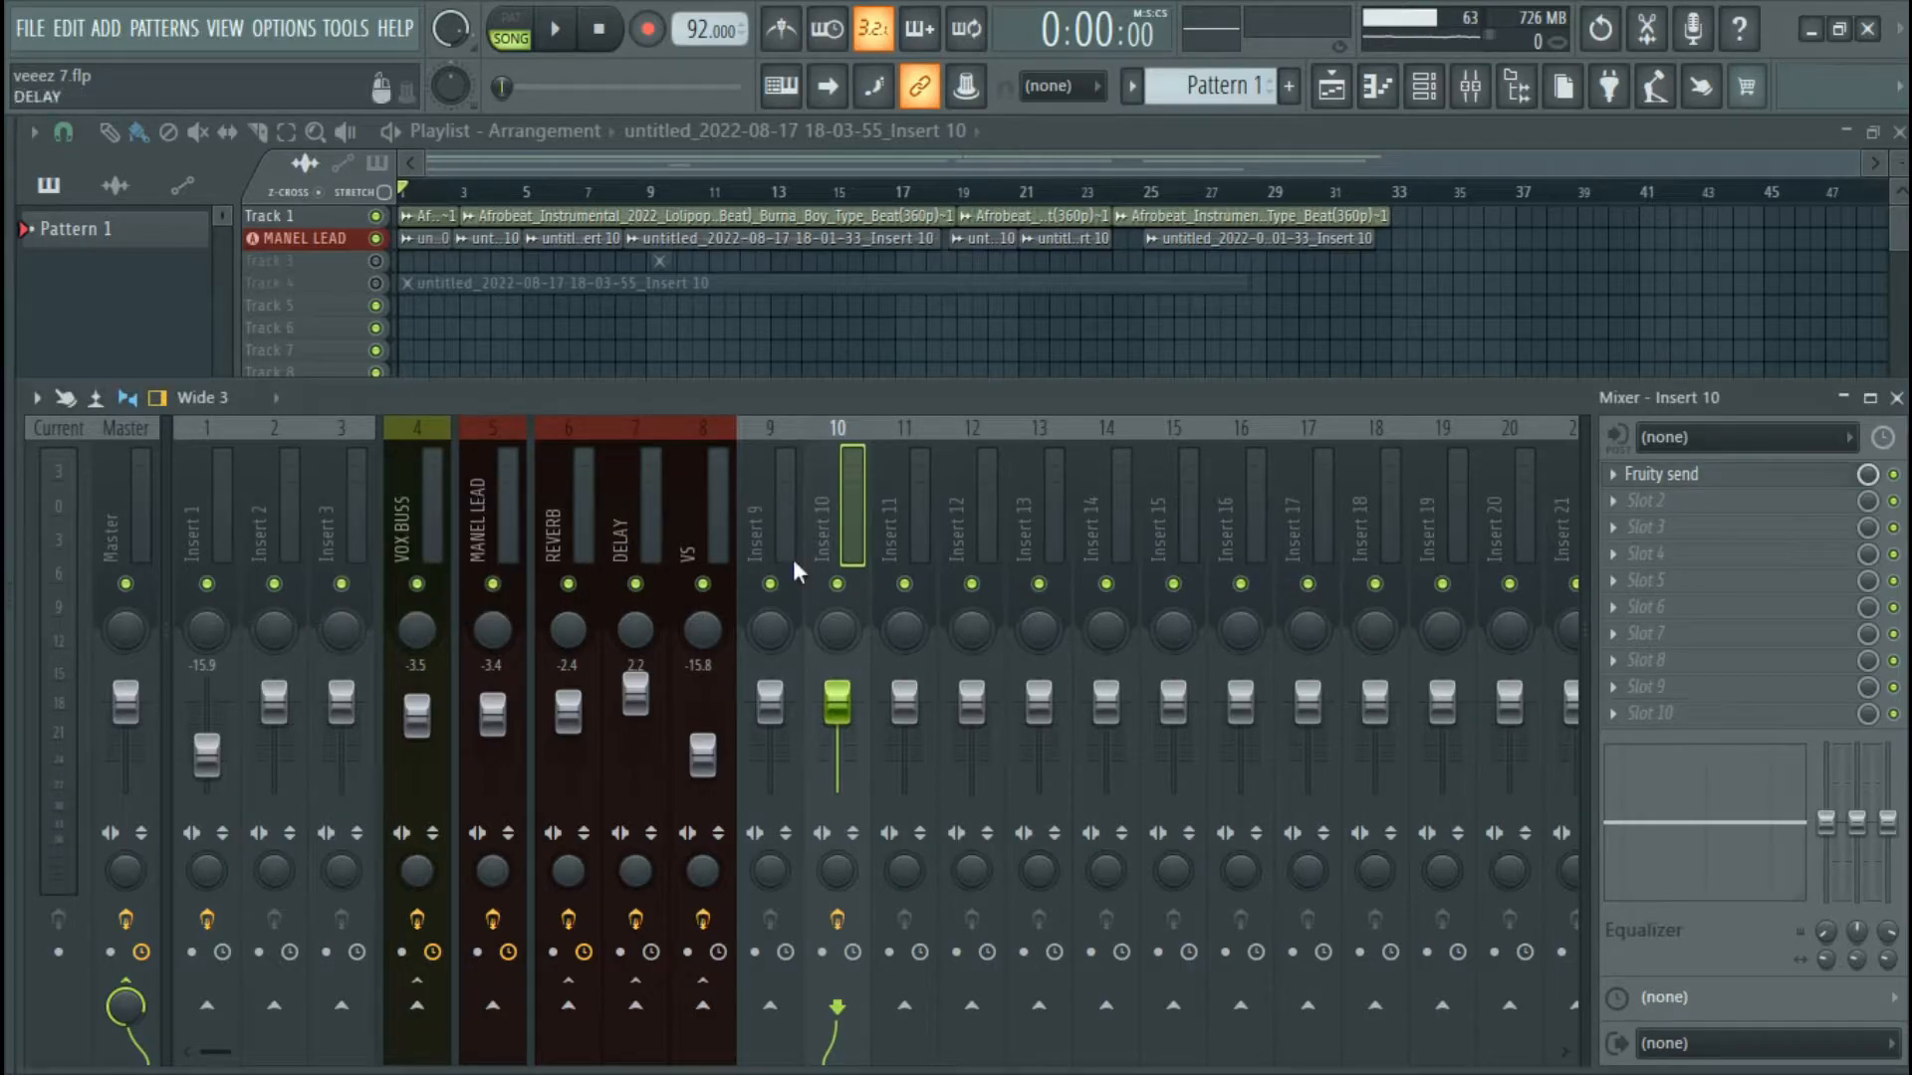
click(837, 919)
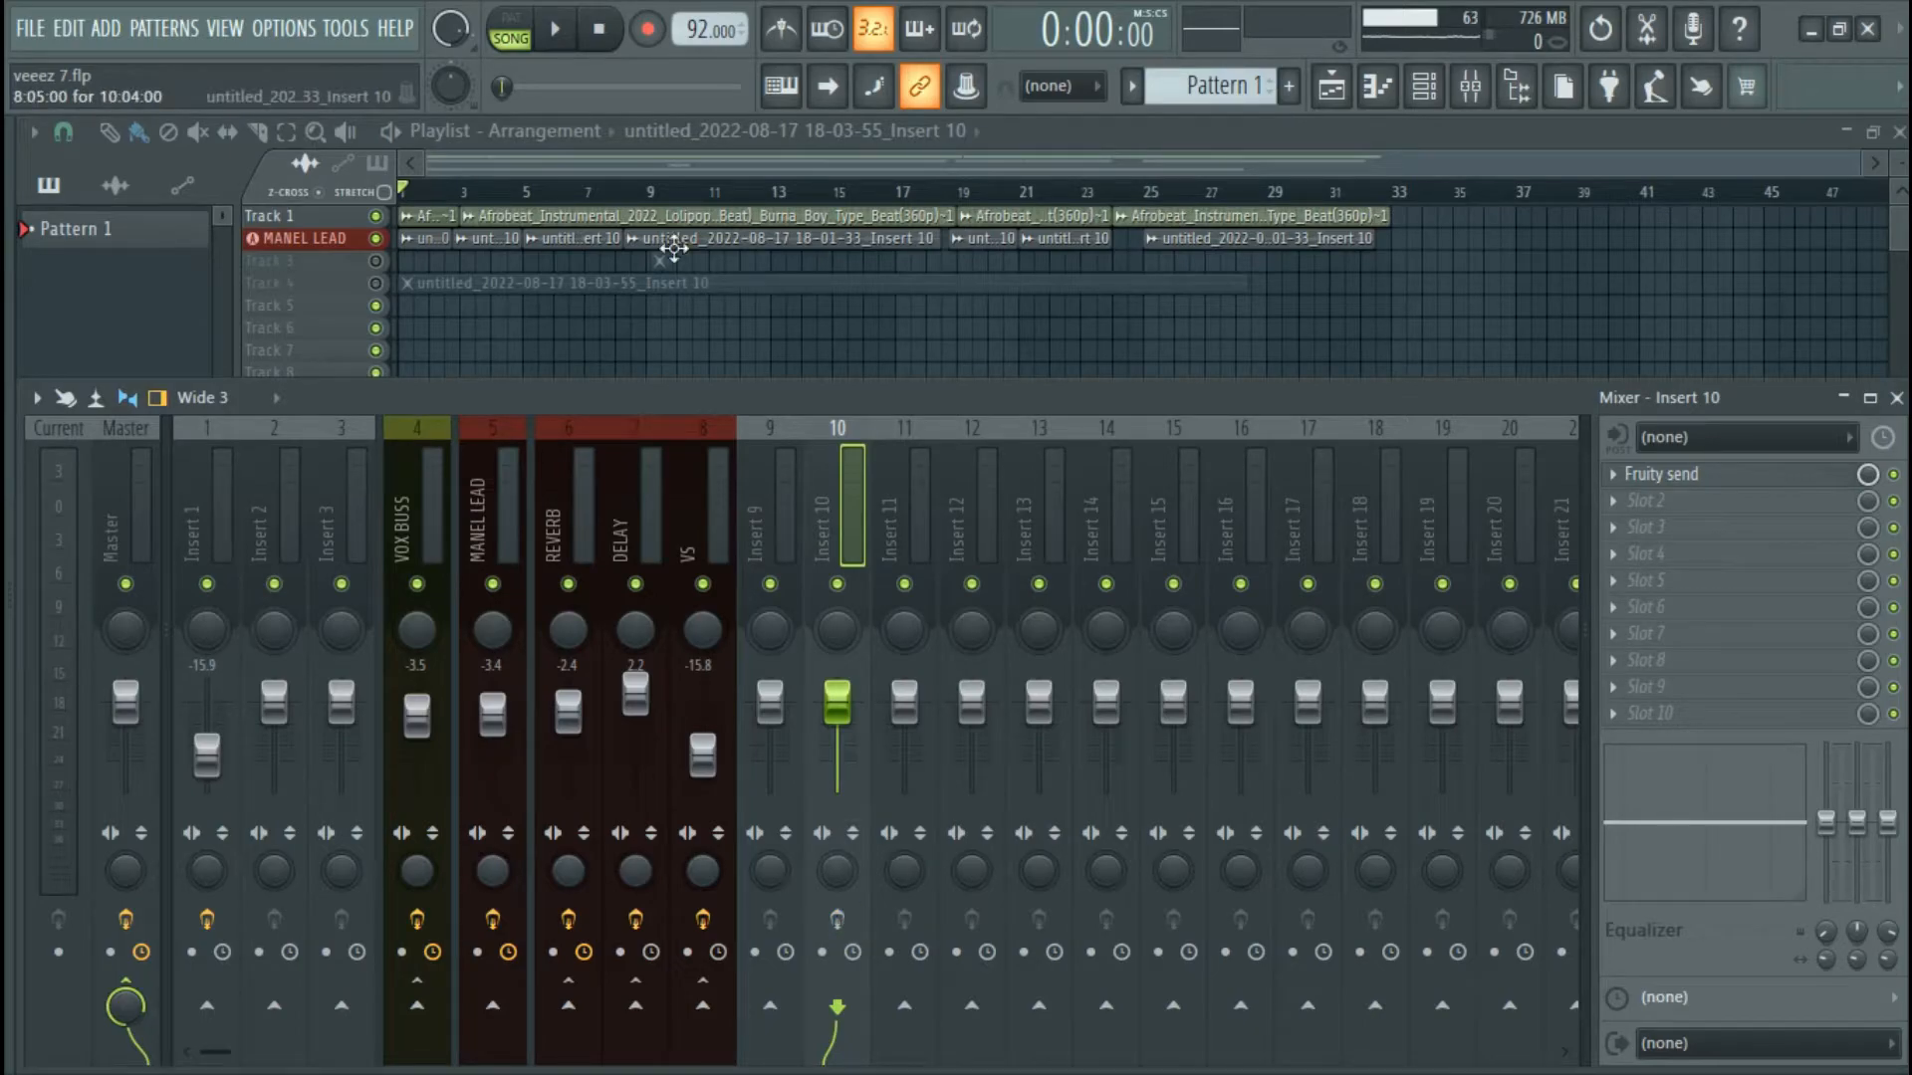
Bypass FabFilter Pro-MB on the MANEL LEAD mixer track and mute the Track 1 instrumental in the playlist.
click(506, 462)
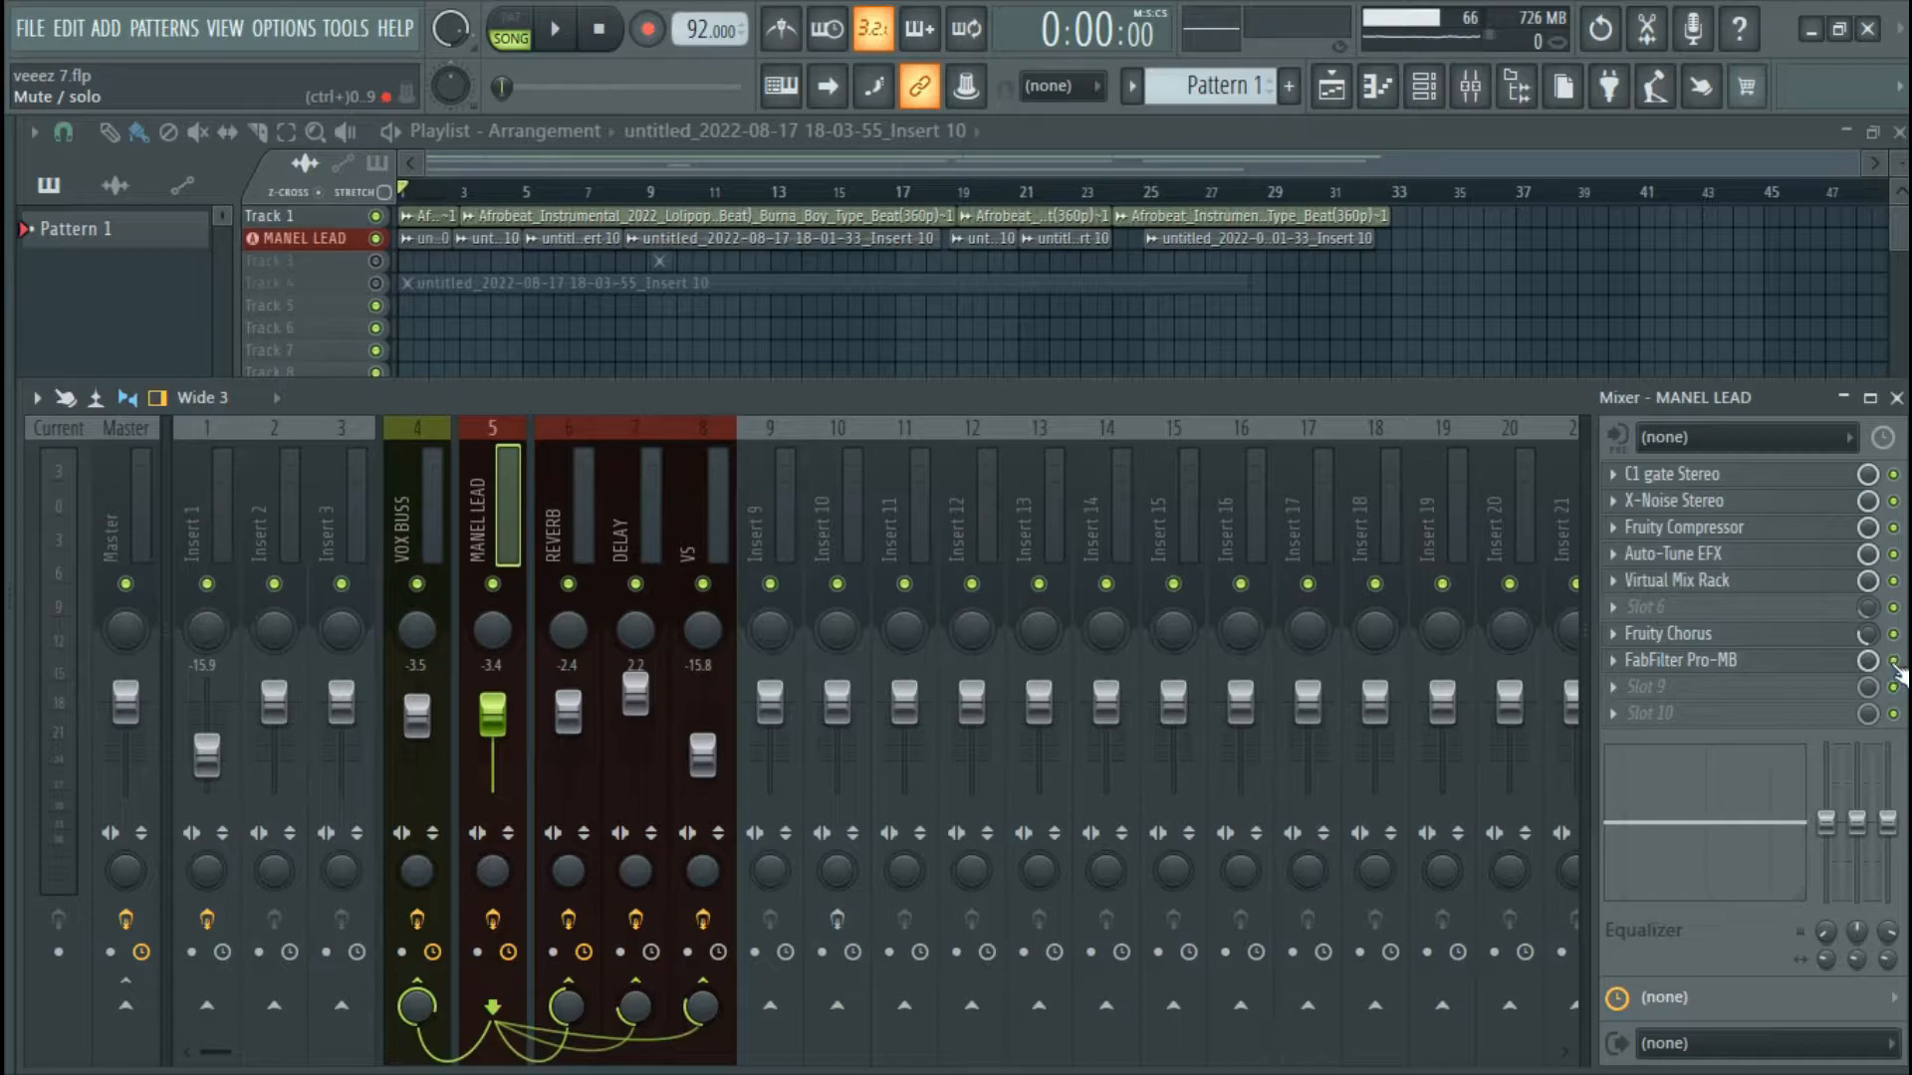
click(1894, 662)
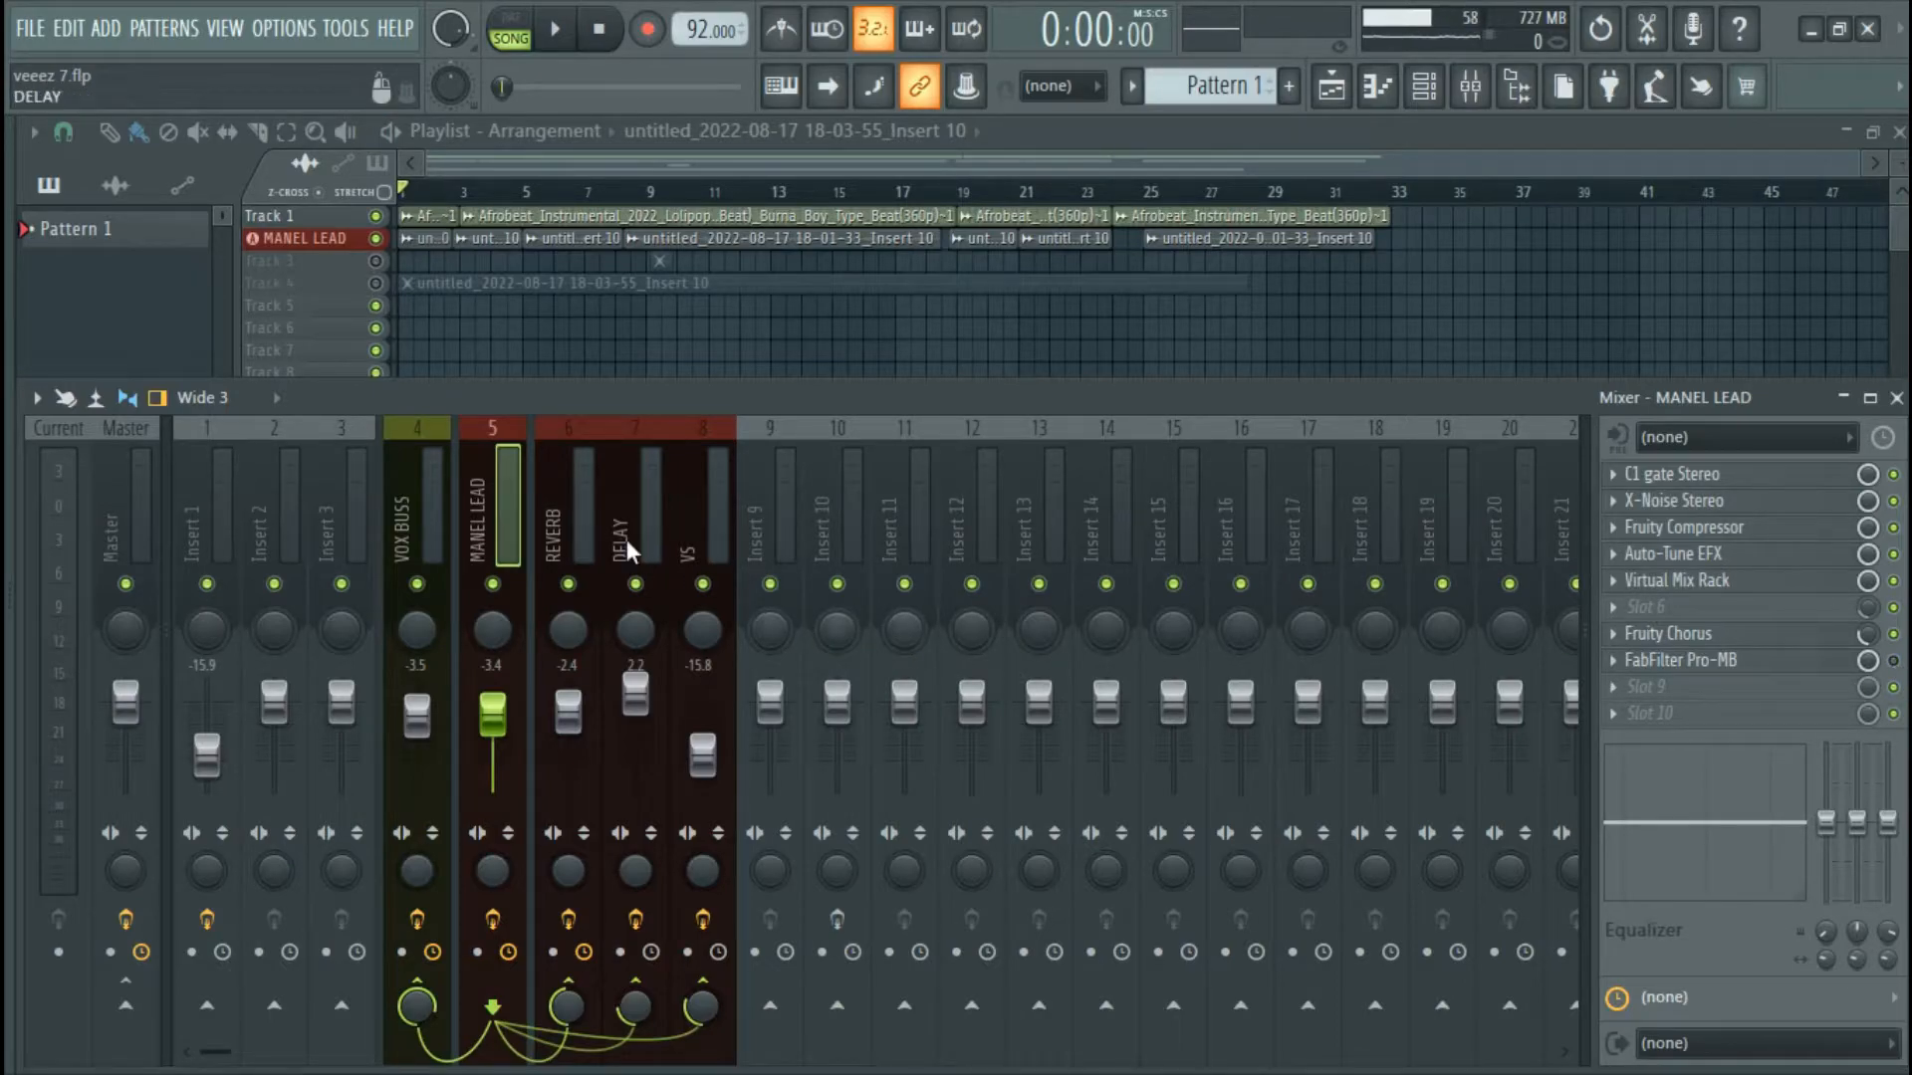
key(F9)
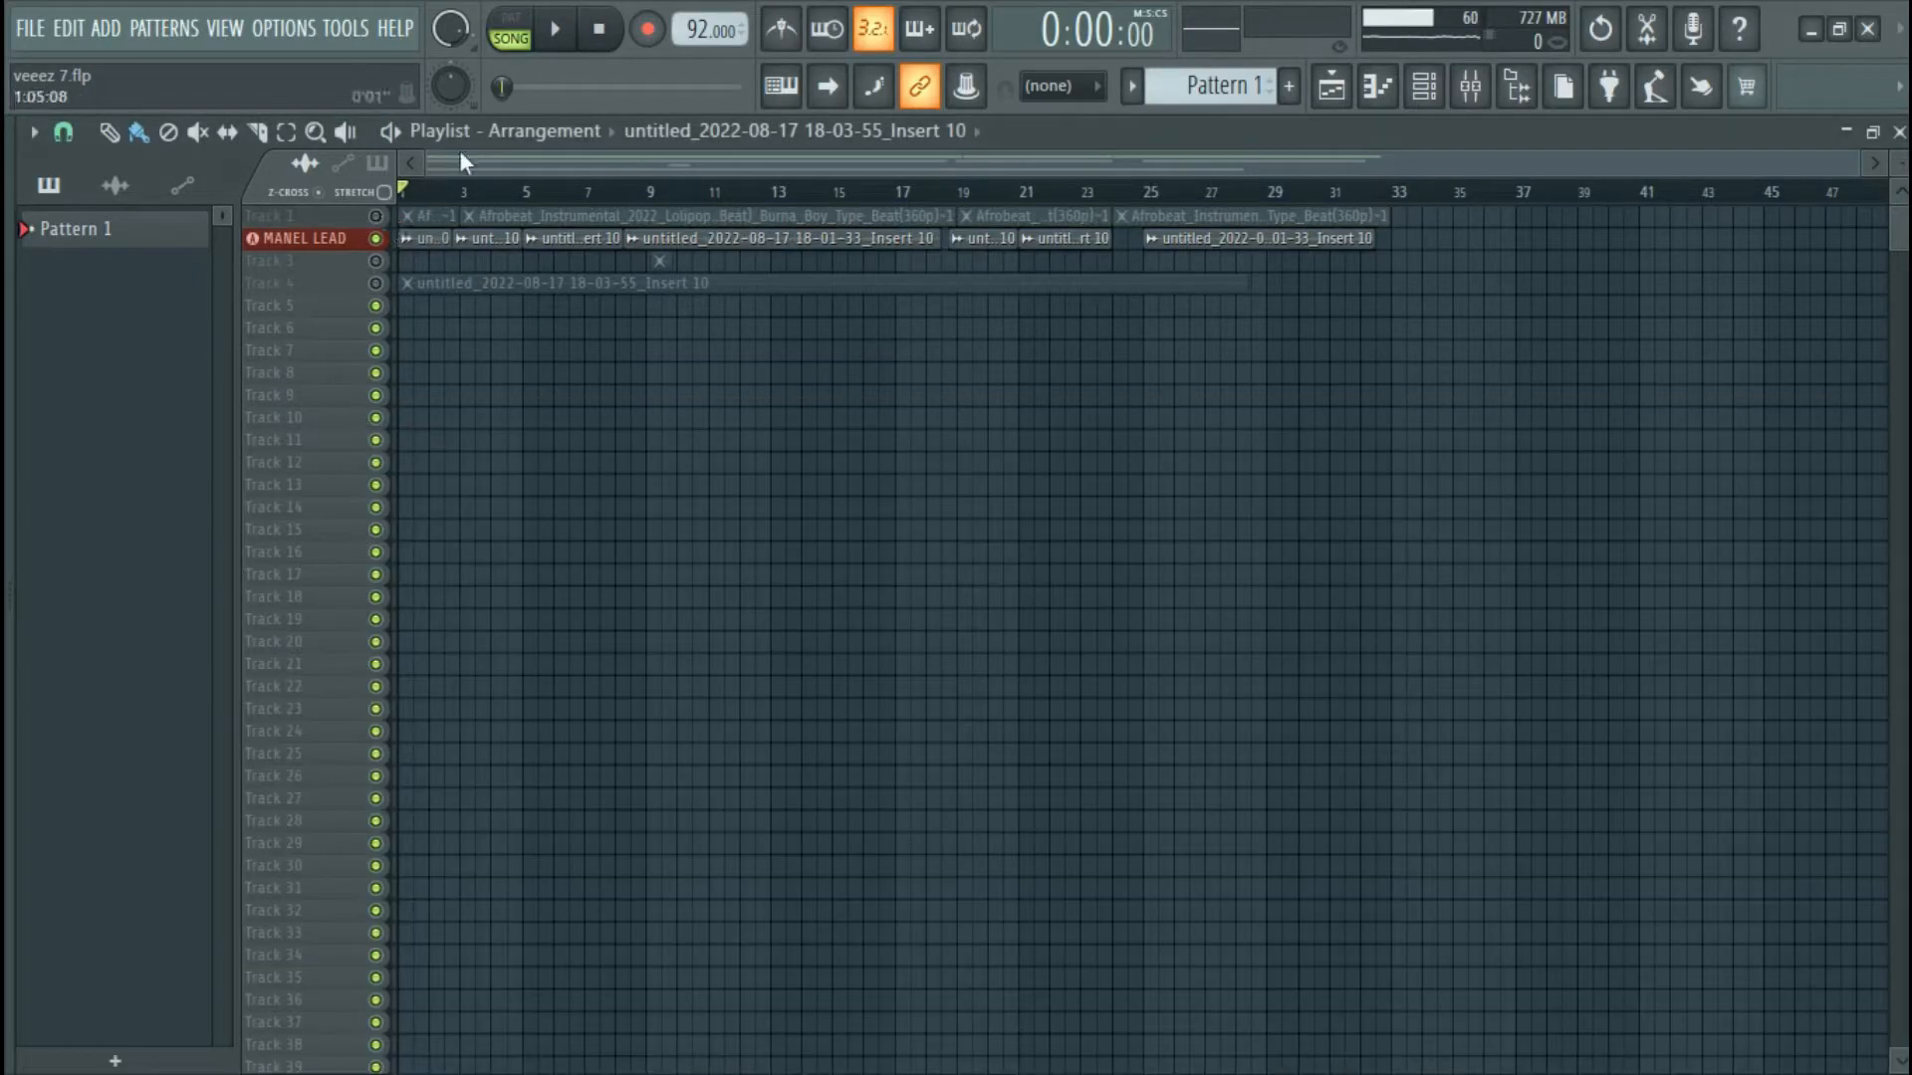
Check the effect chain on the VOX BUSS mixer track.
click(1470, 86)
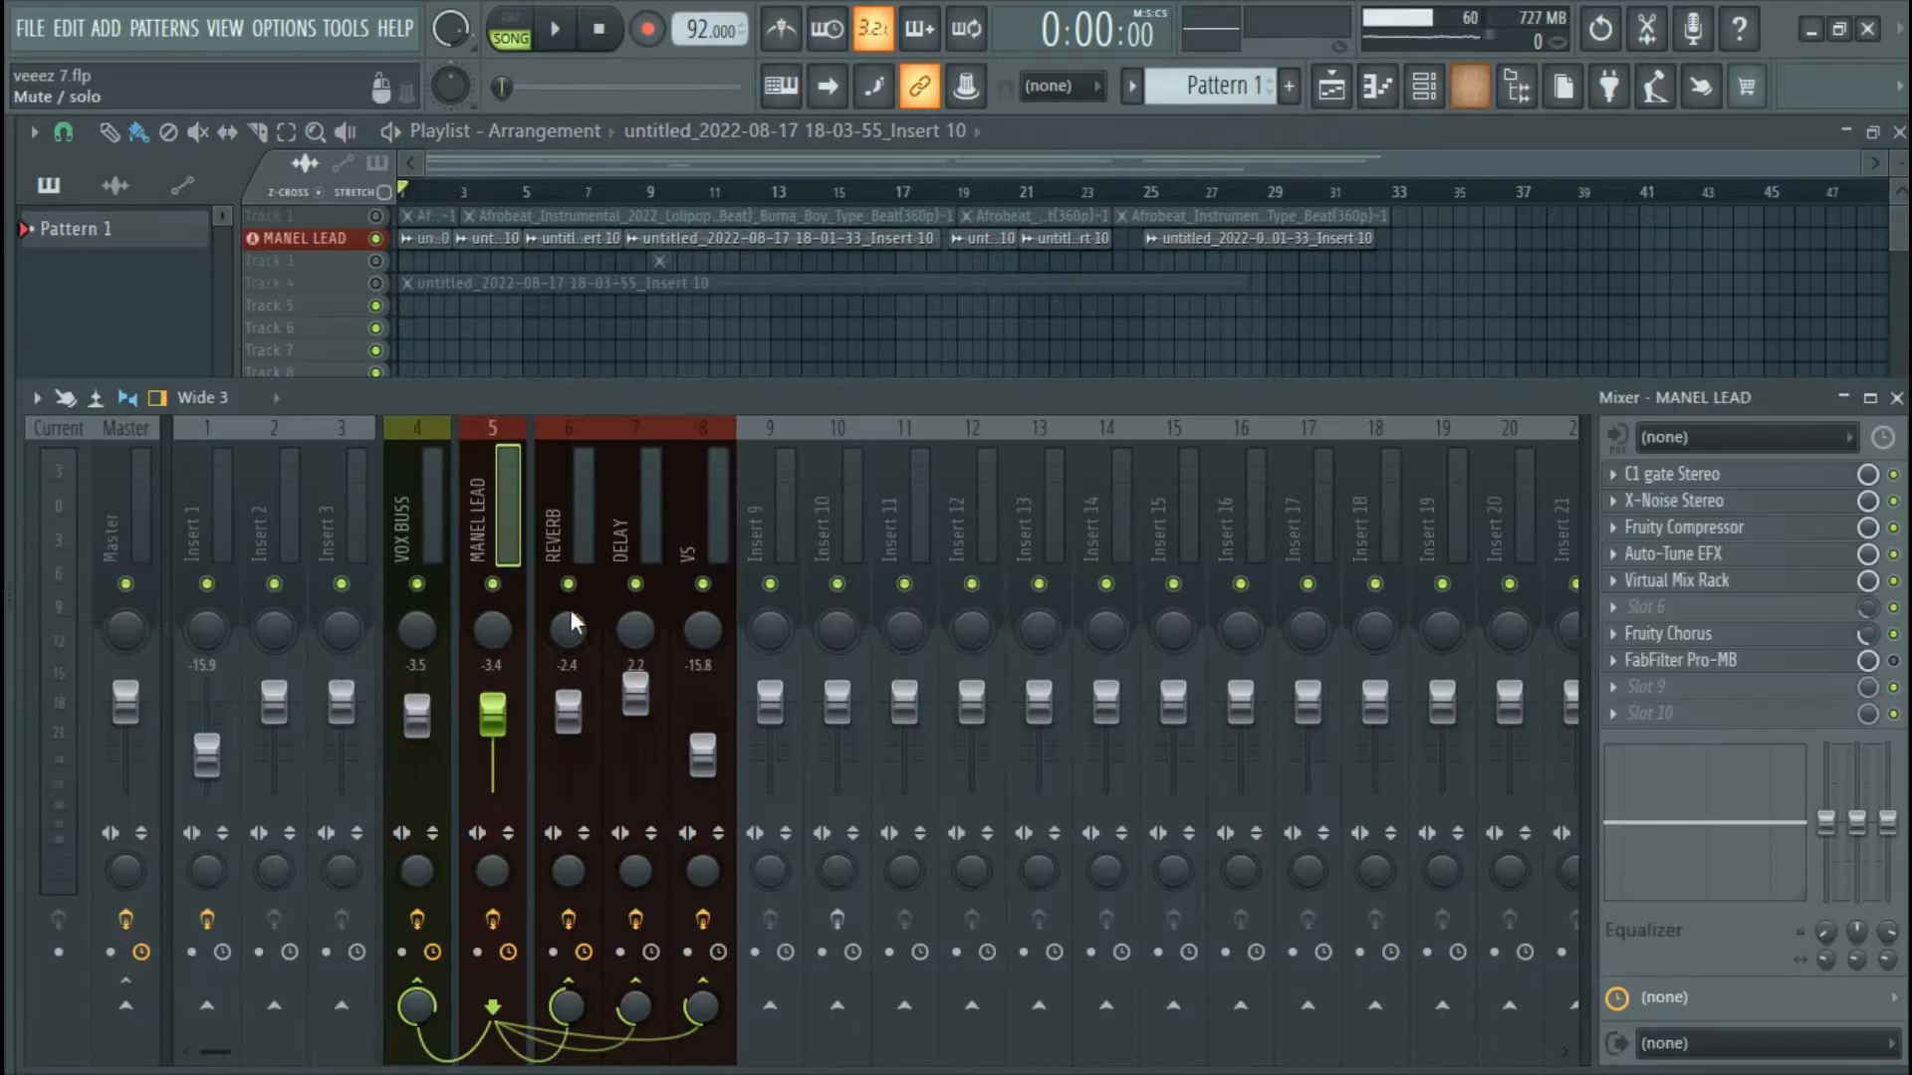
click(408, 518)
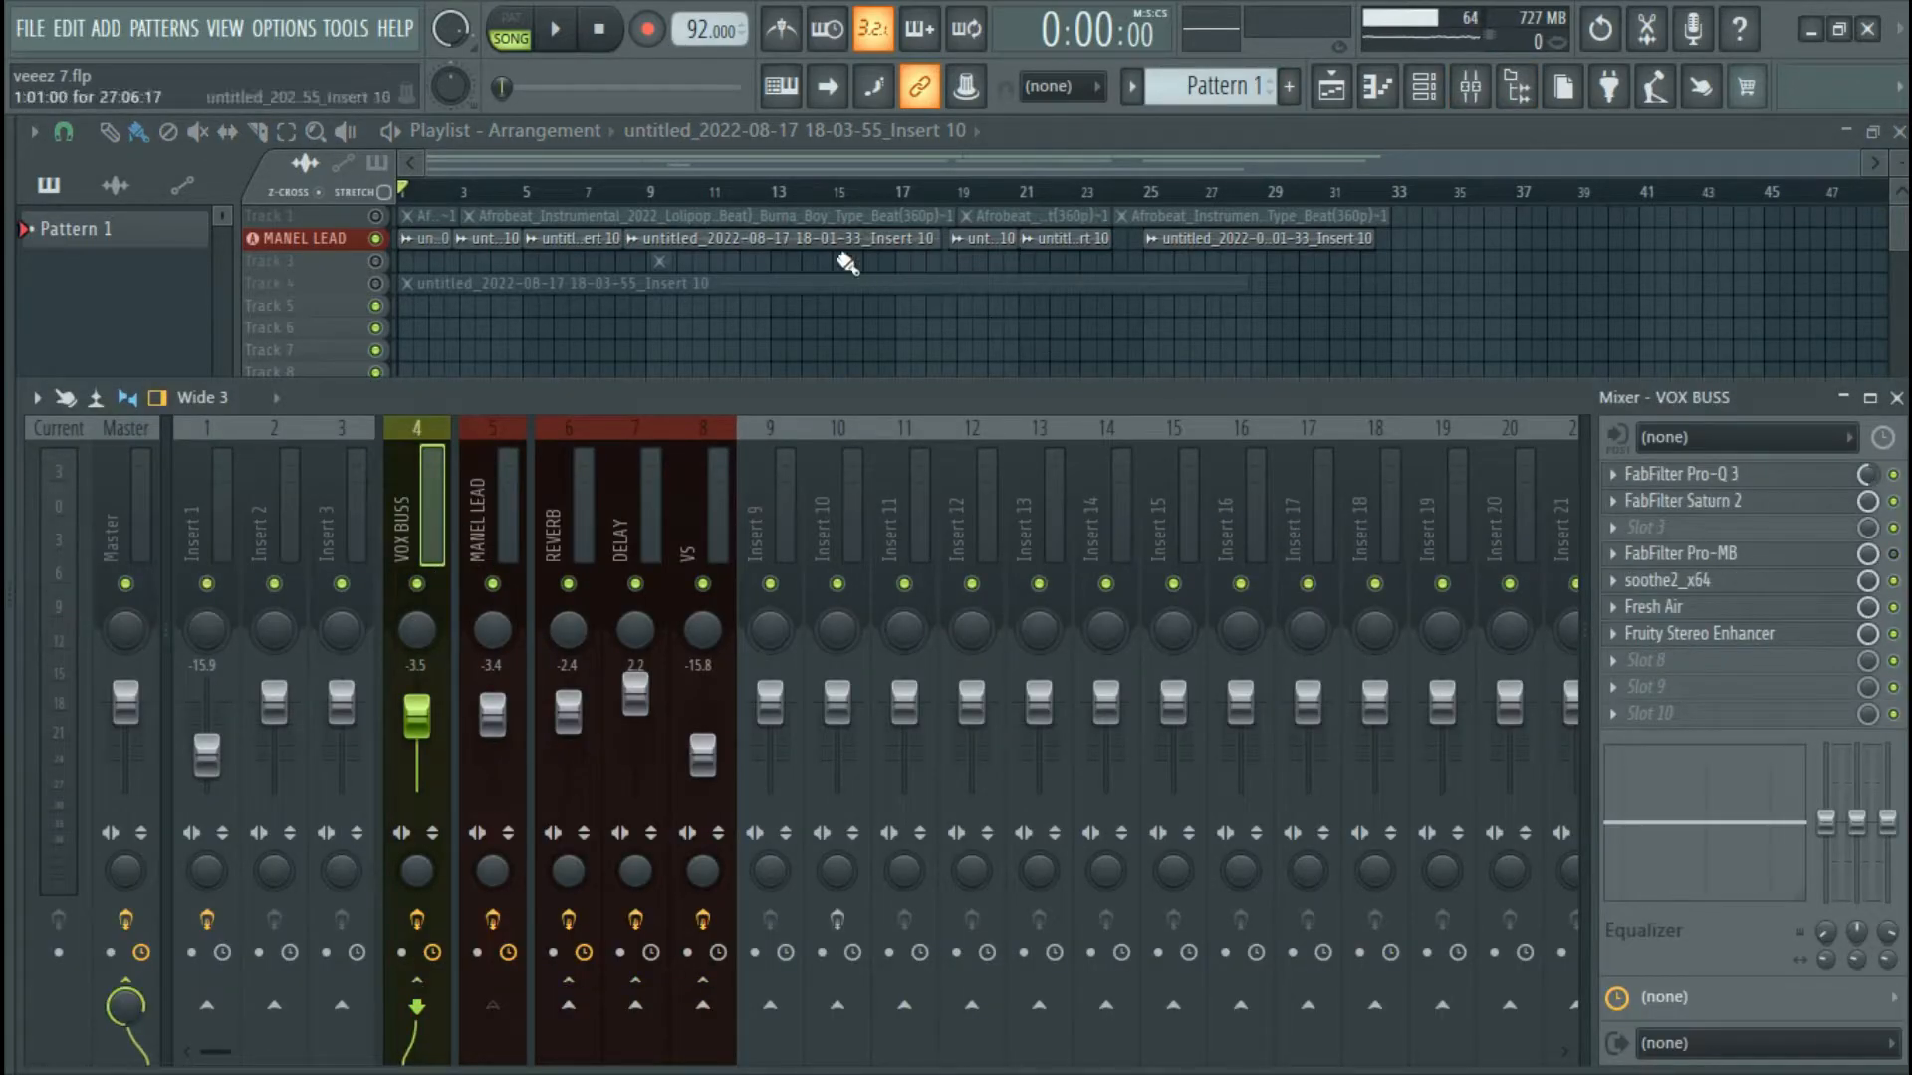
key(F9)
Set the audio device to FL Studio ASIO in the audio settings.
click(276, 28)
click(334, 112)
click(667, 165)
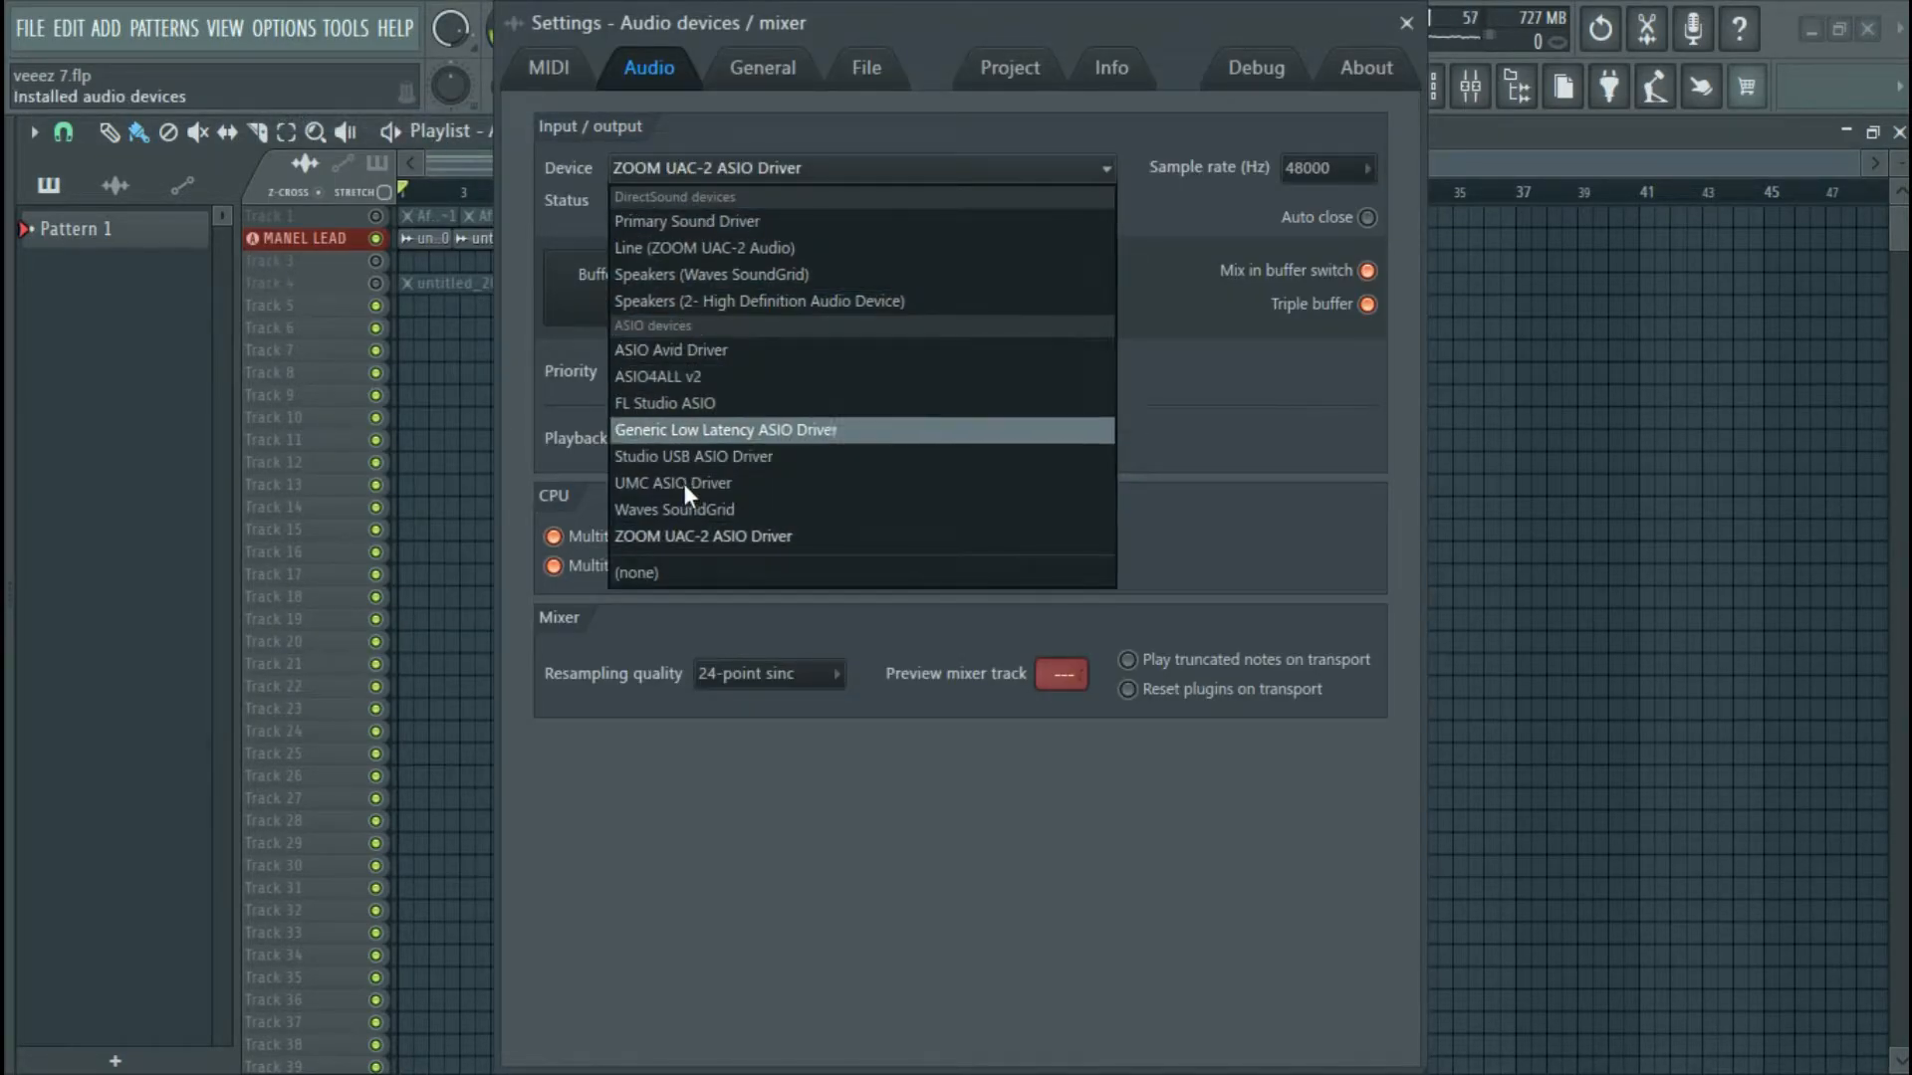
click(714, 404)
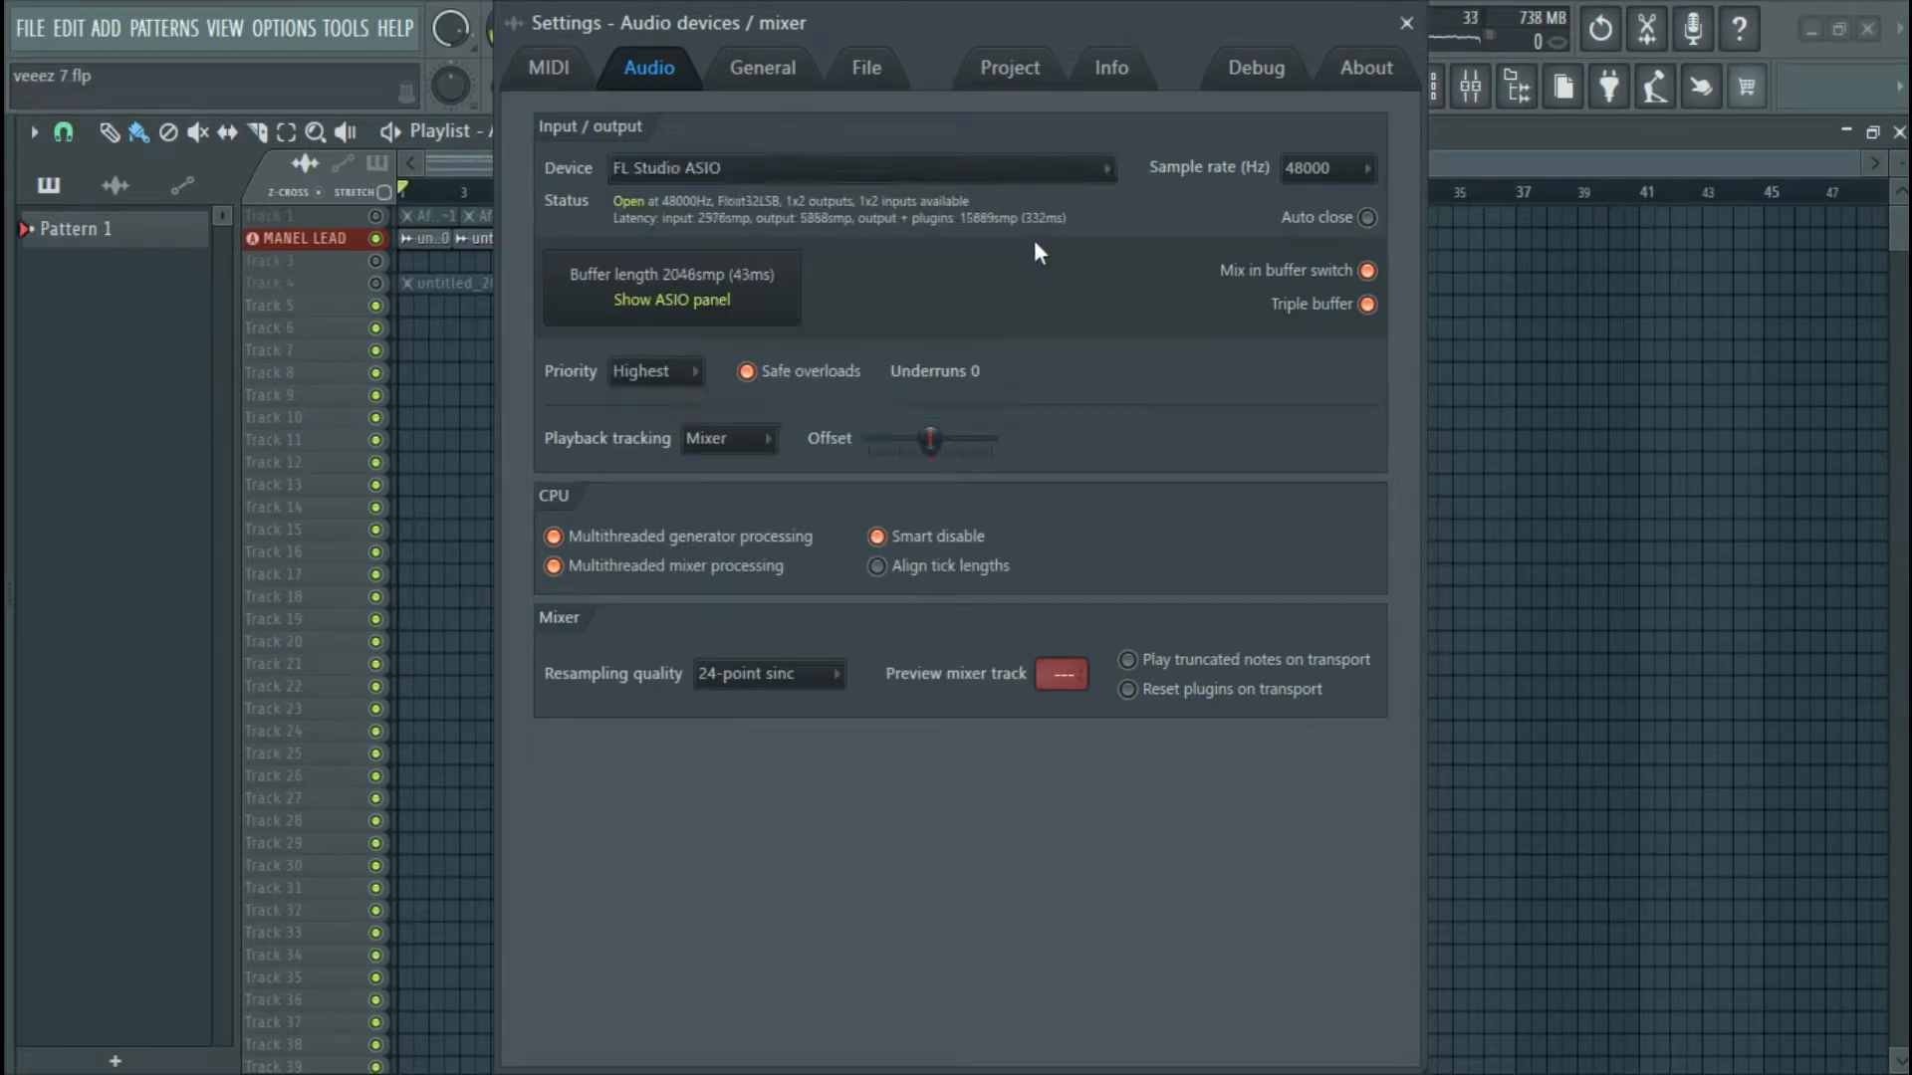
click(1406, 22)
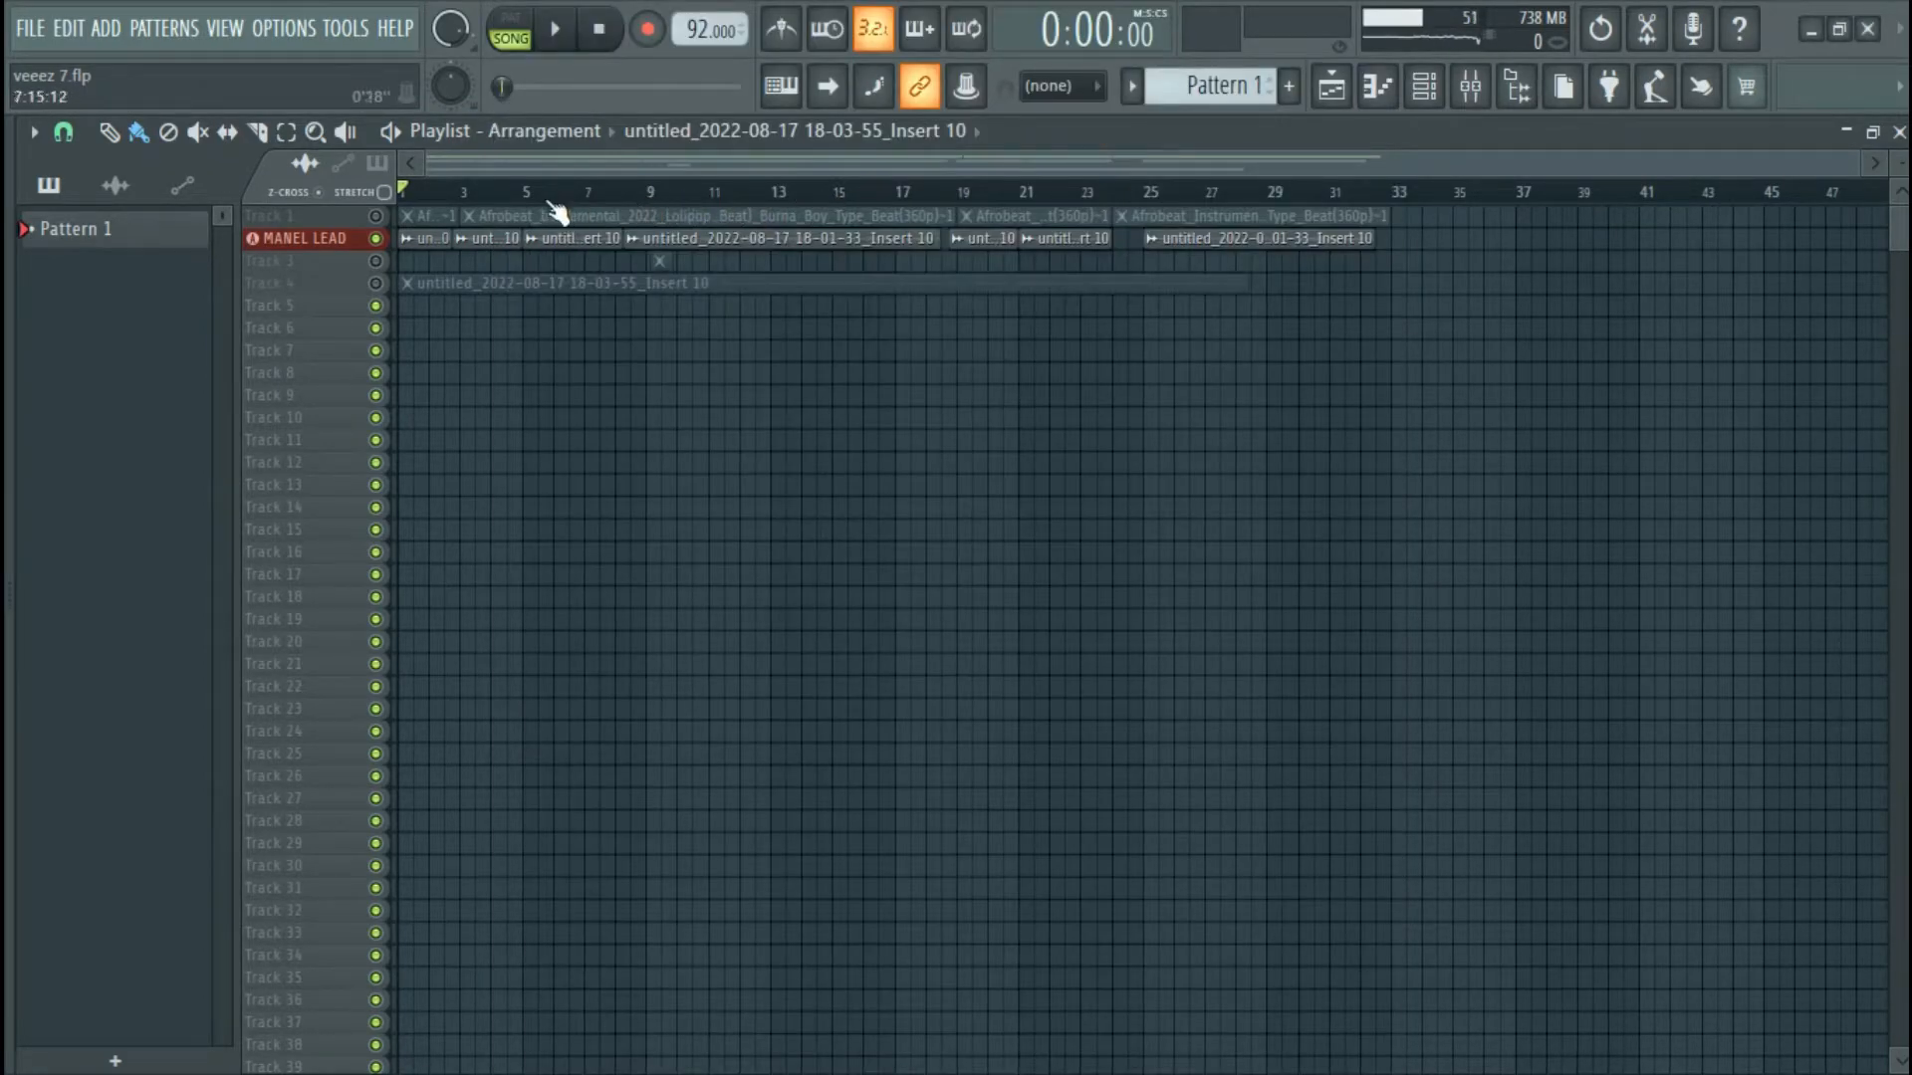
Play the vocal from bar 3, watch the mixer levels, and stop playback.
click(462, 196)
scroll(478, 198, up, 3)
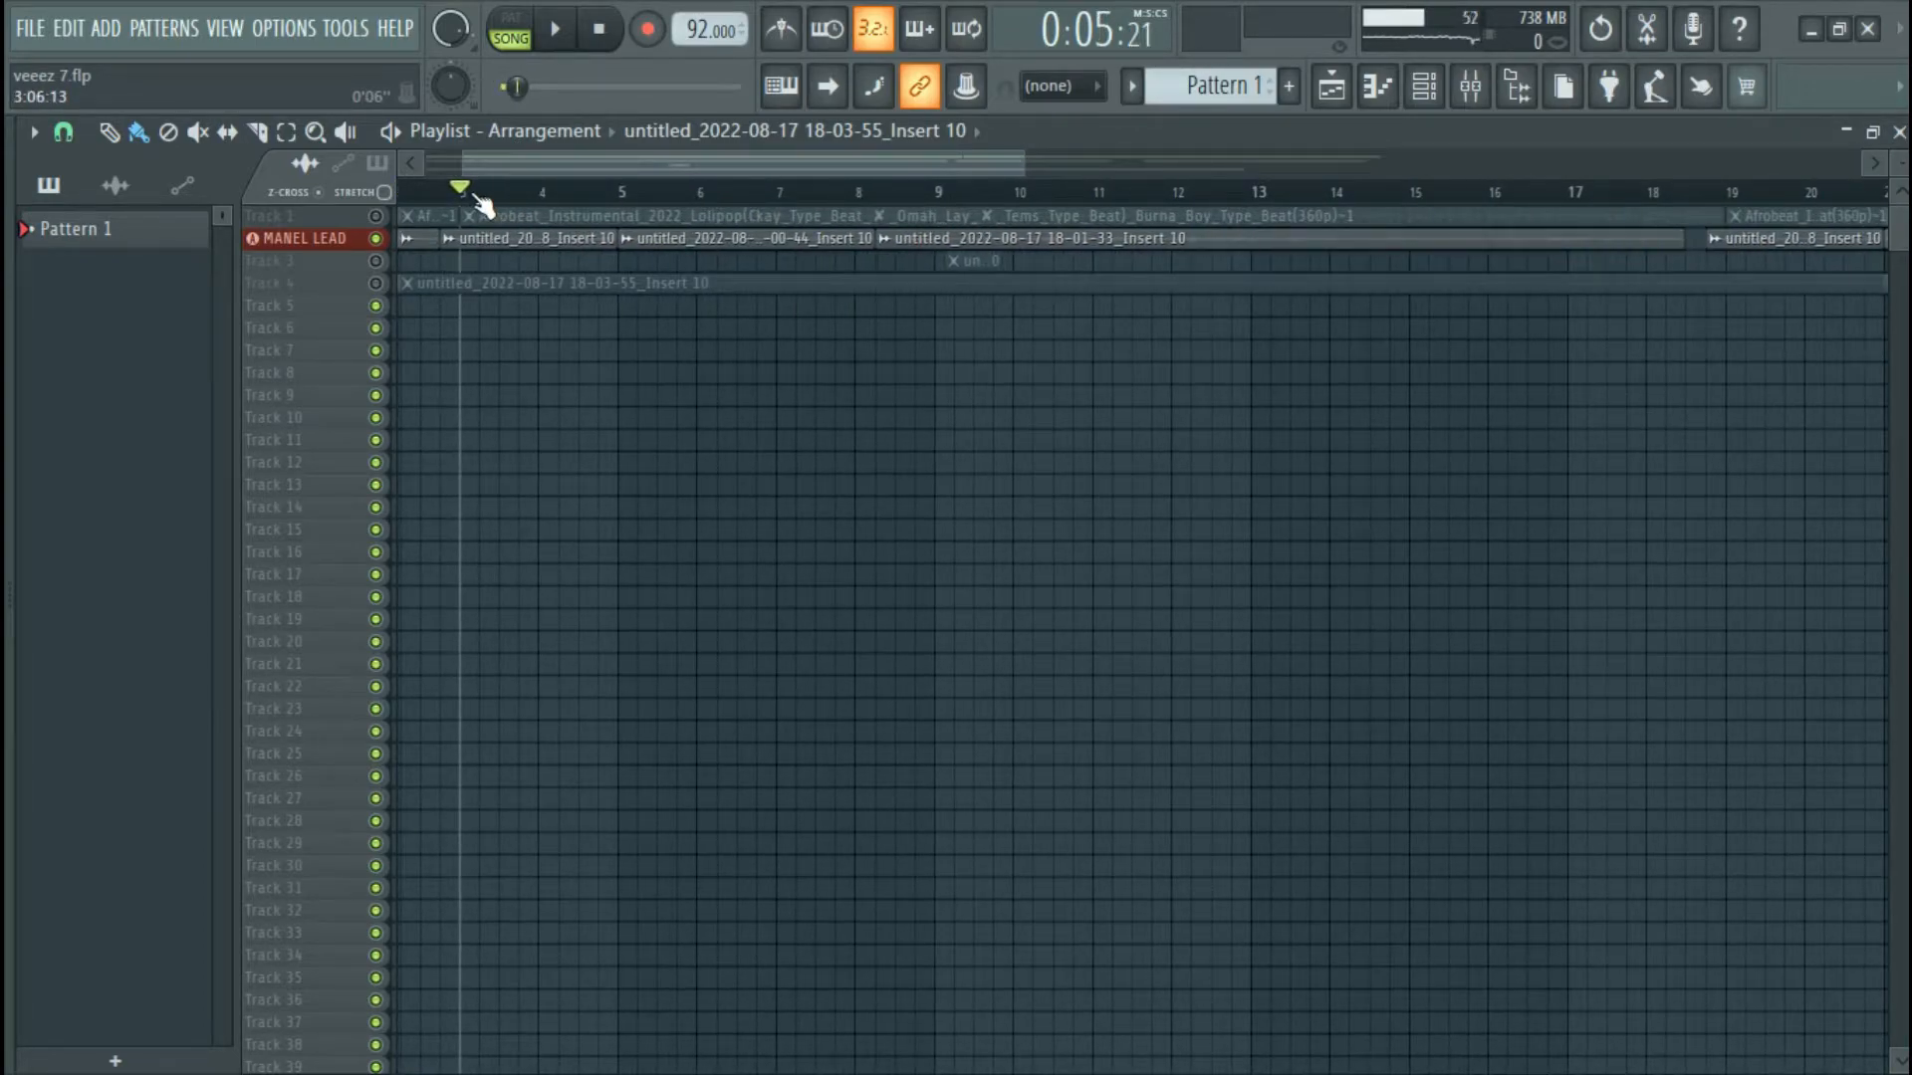
key(space)
scroll(607, 203, down, 2)
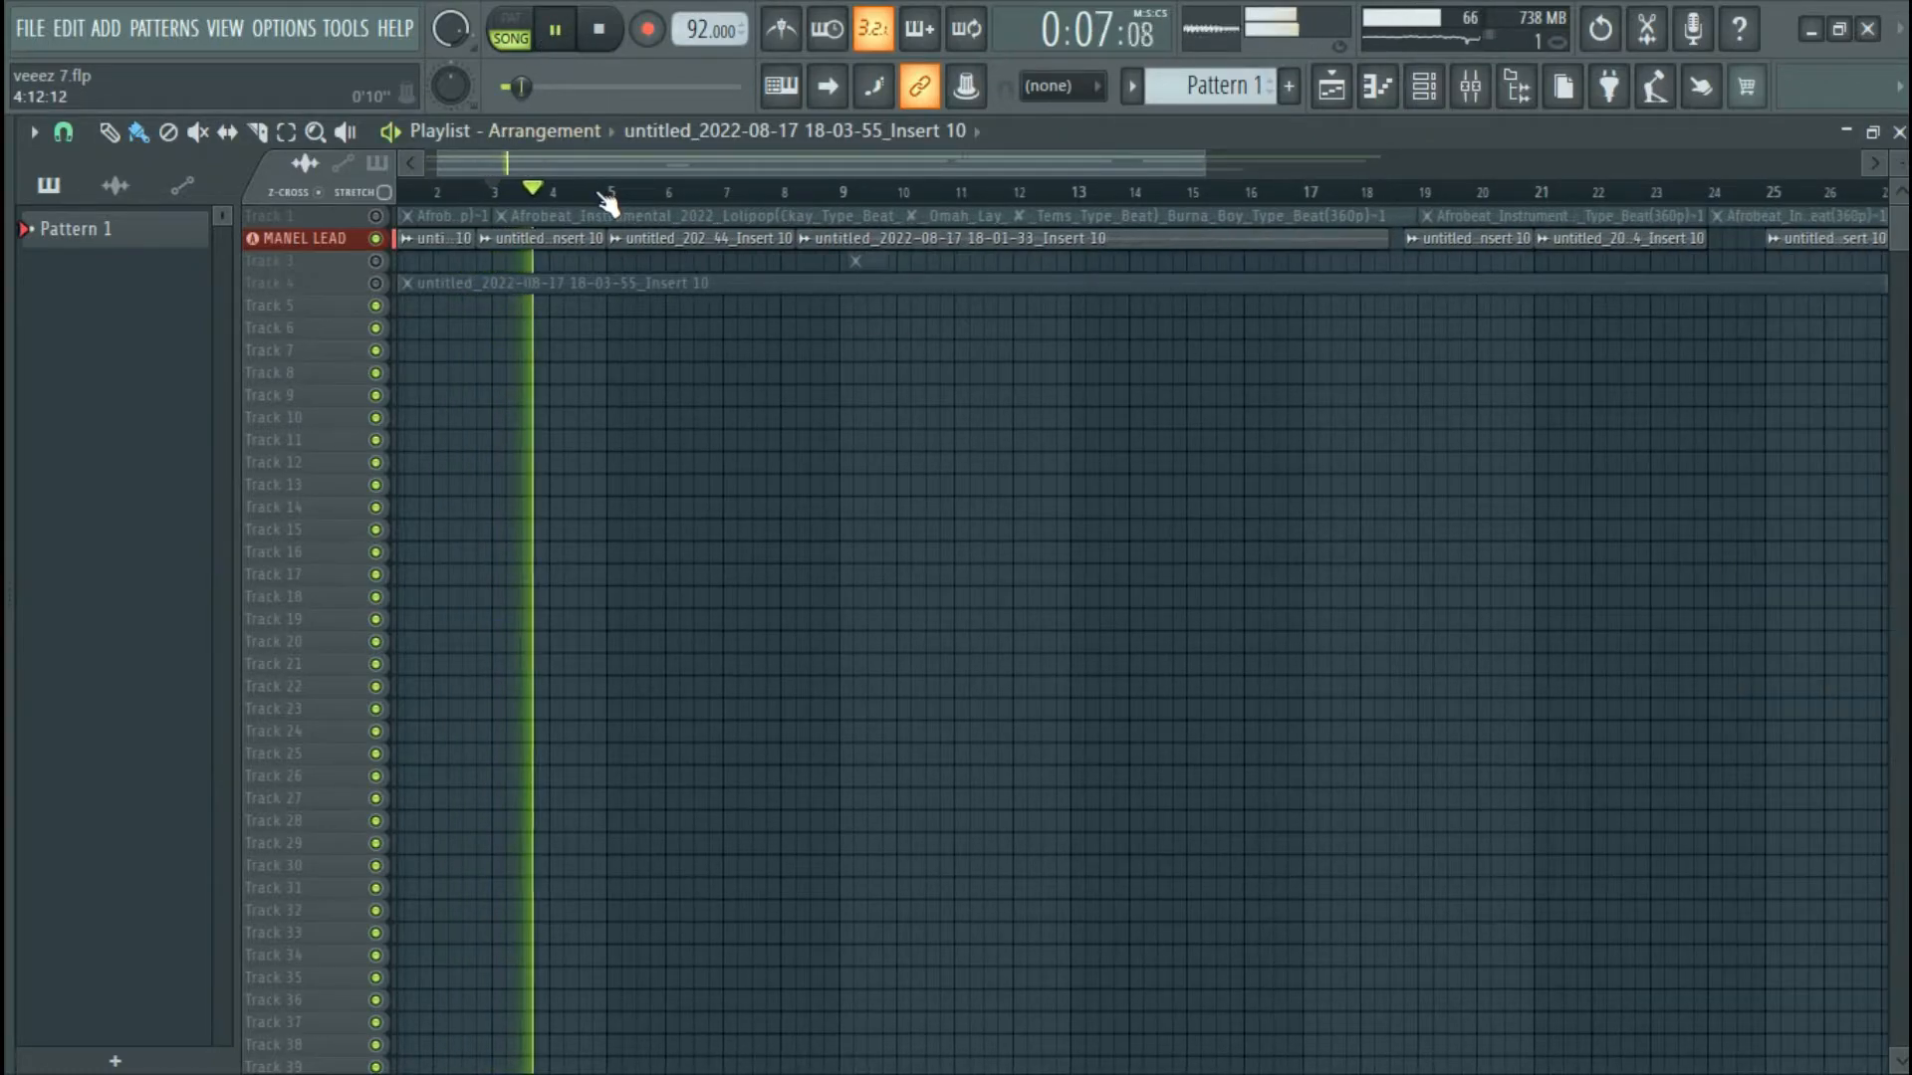
scroll(650, 207, up, 1)
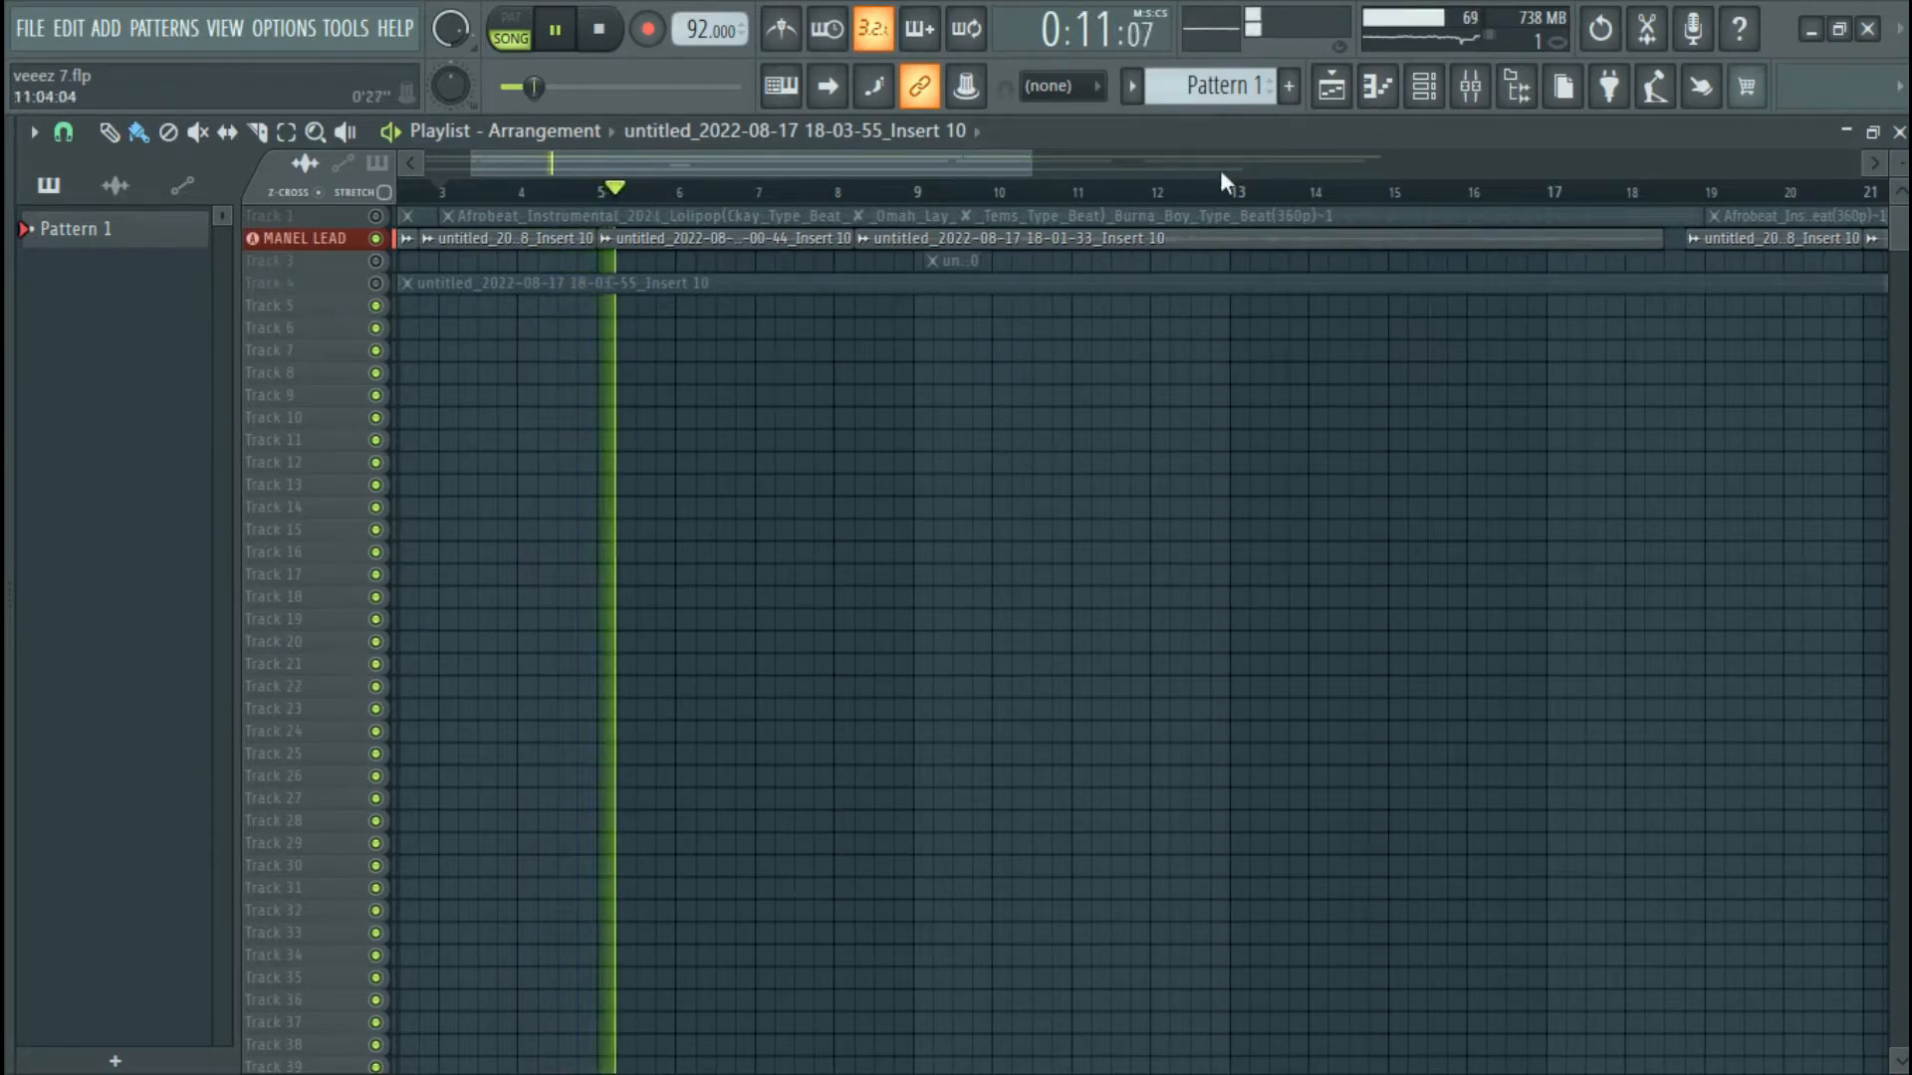
click(1470, 86)
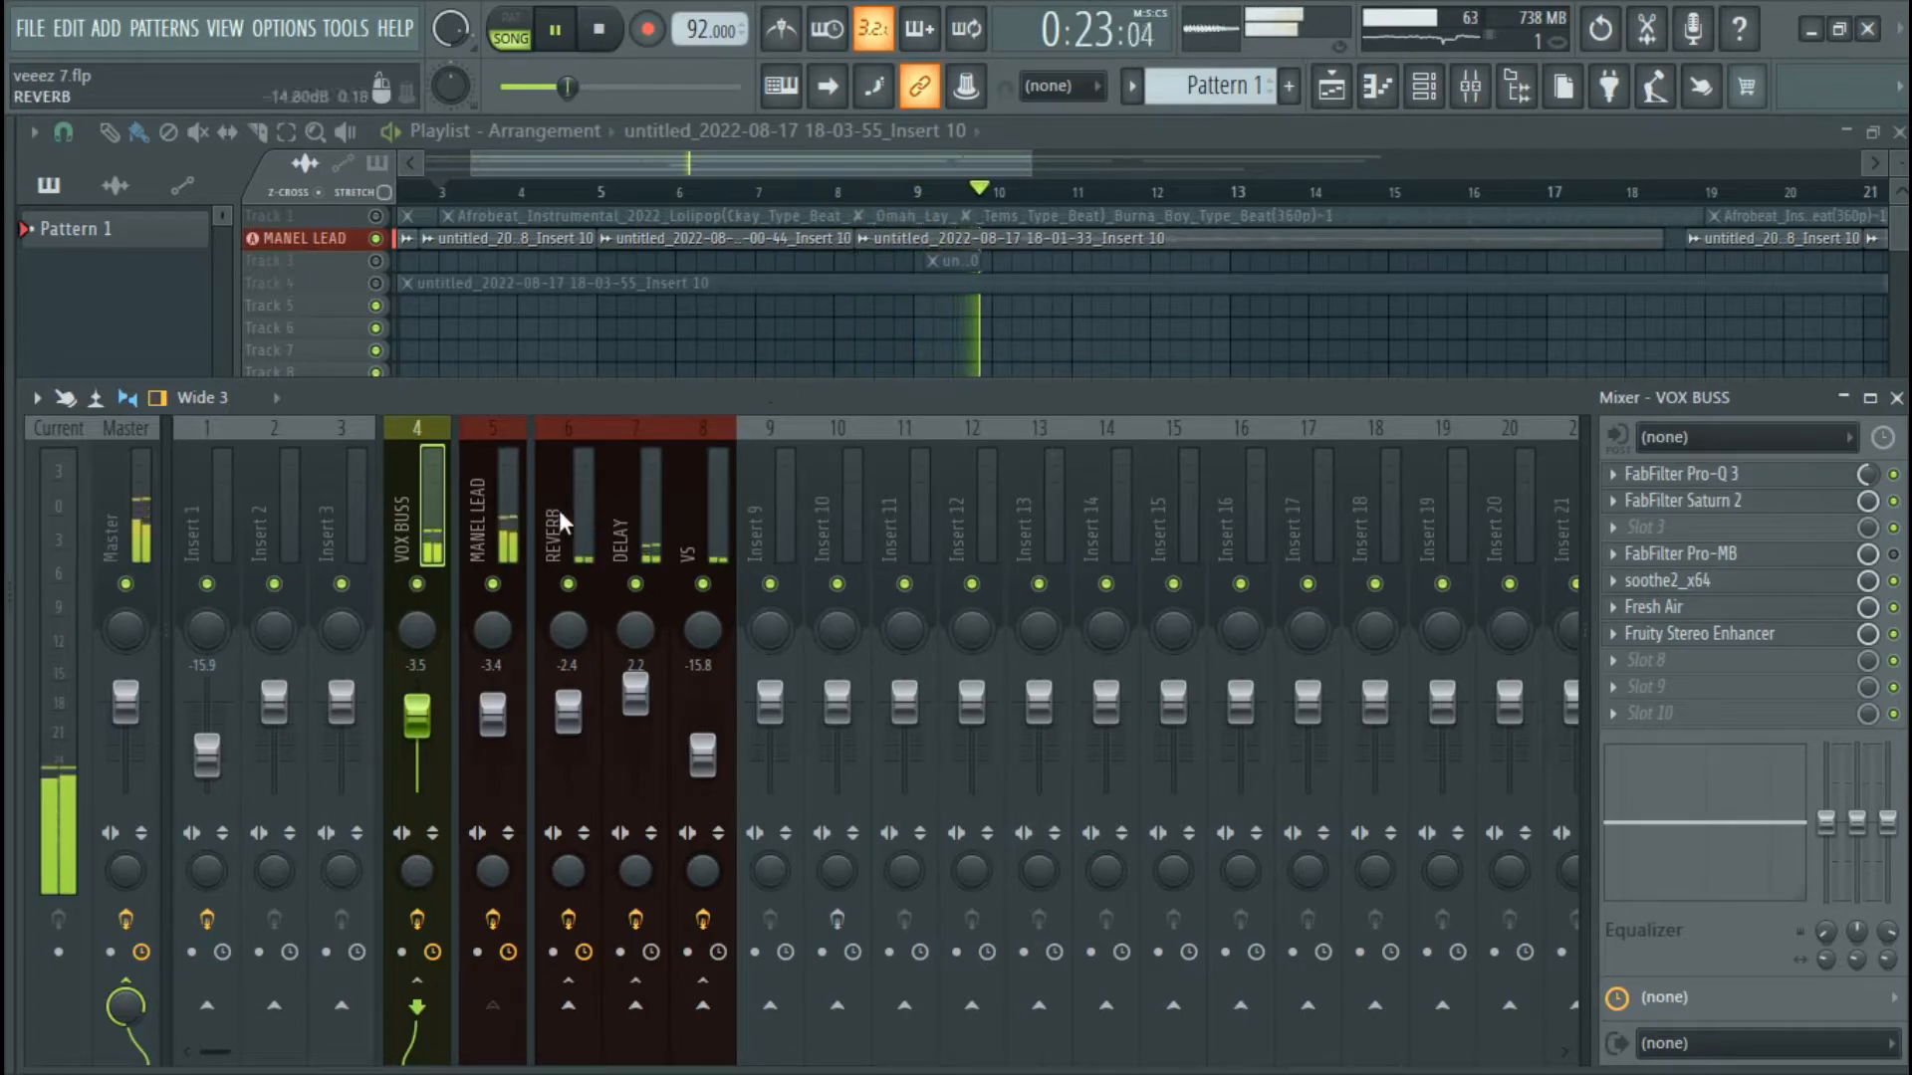
click(602, 27)
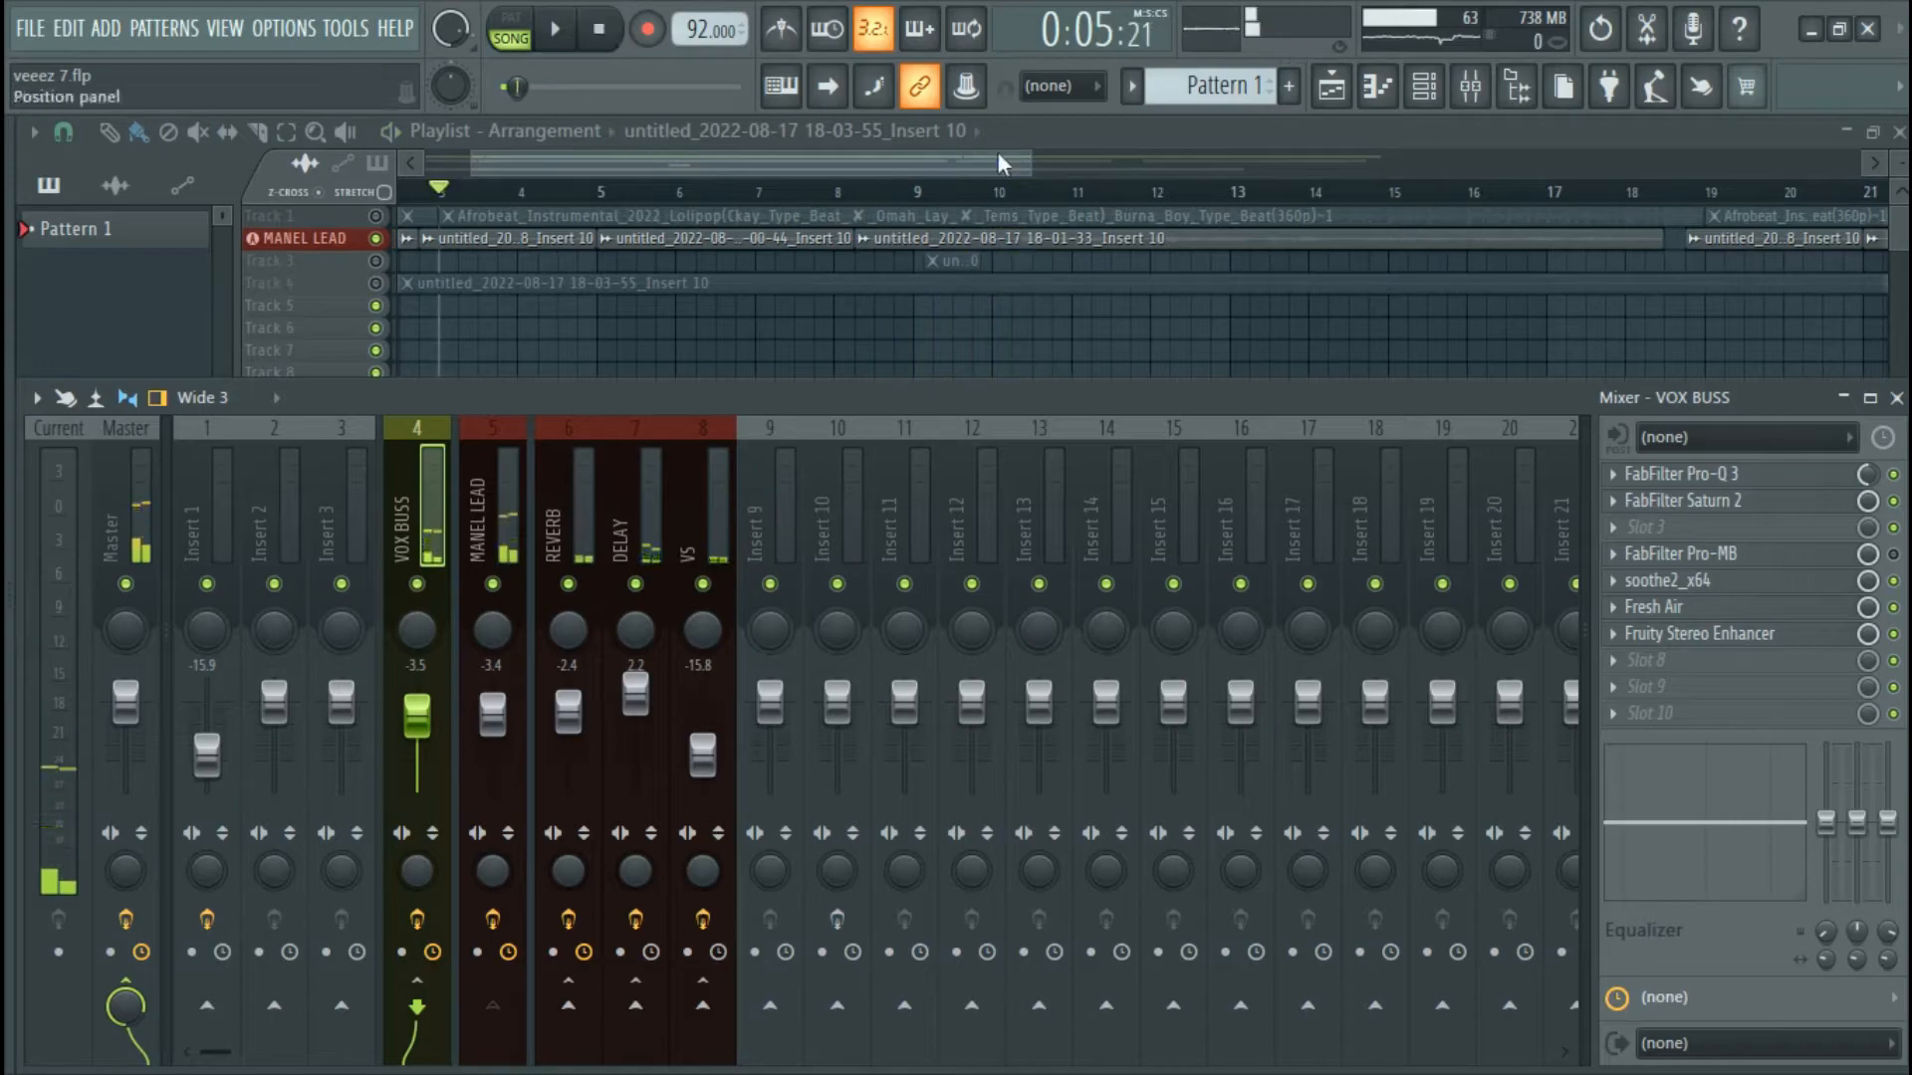
Review the MANEL LEAD and VOX BUSS effect chains and bypass Fruity Limiter on the REVERB mixer track.
click(515, 528)
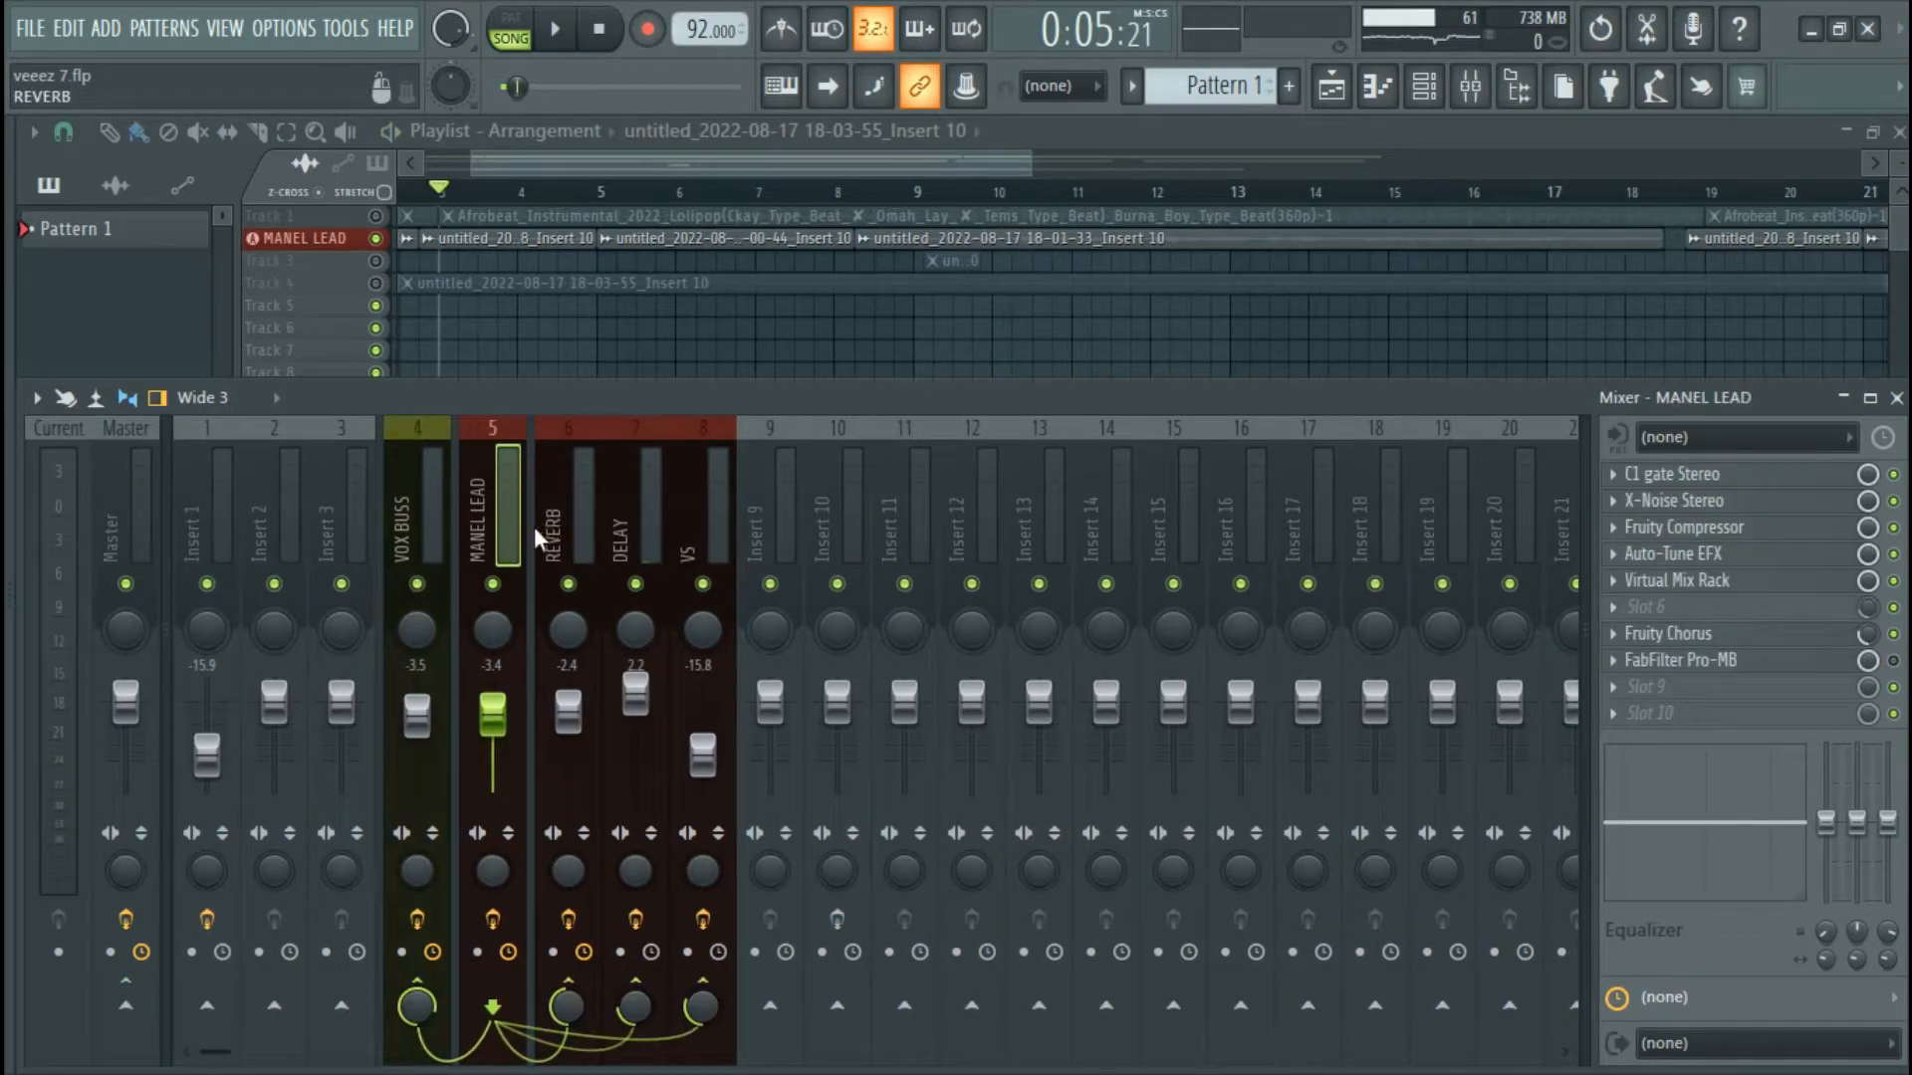
click(429, 524)
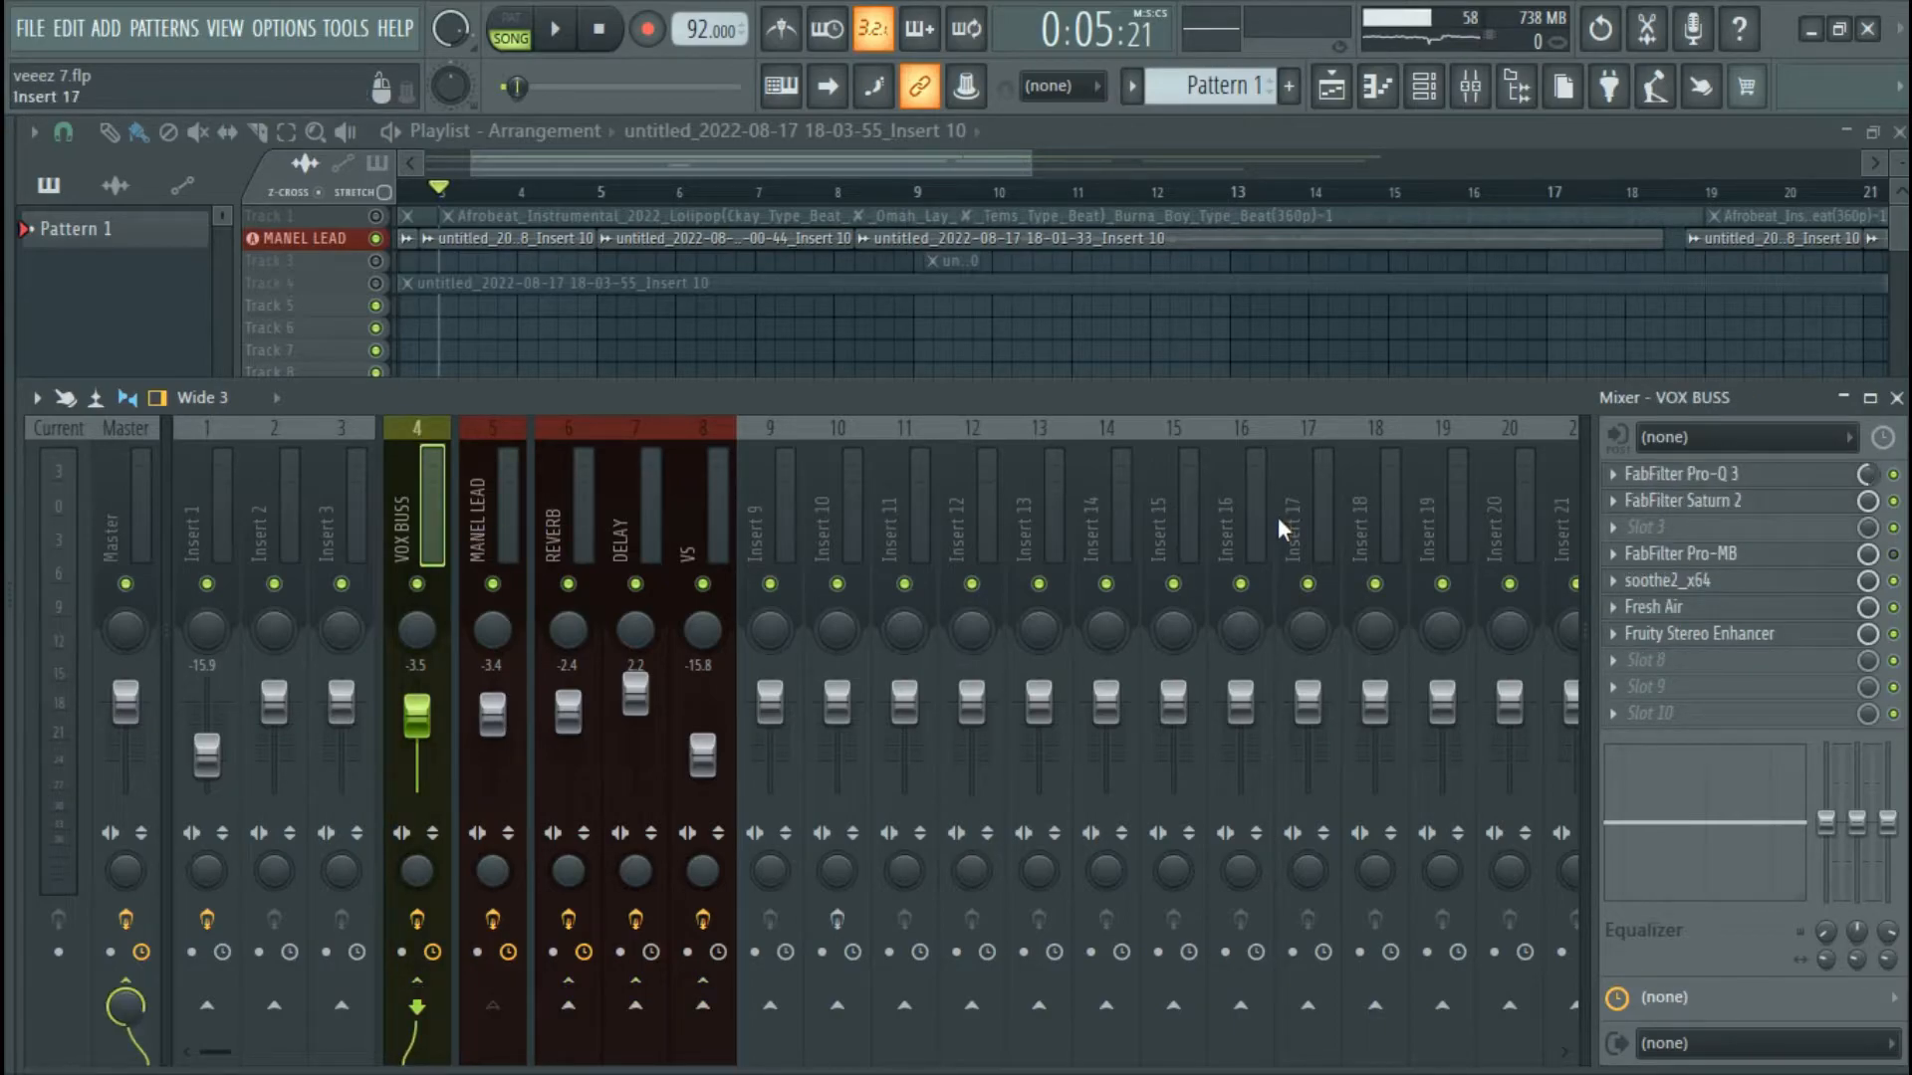
click(563, 528)
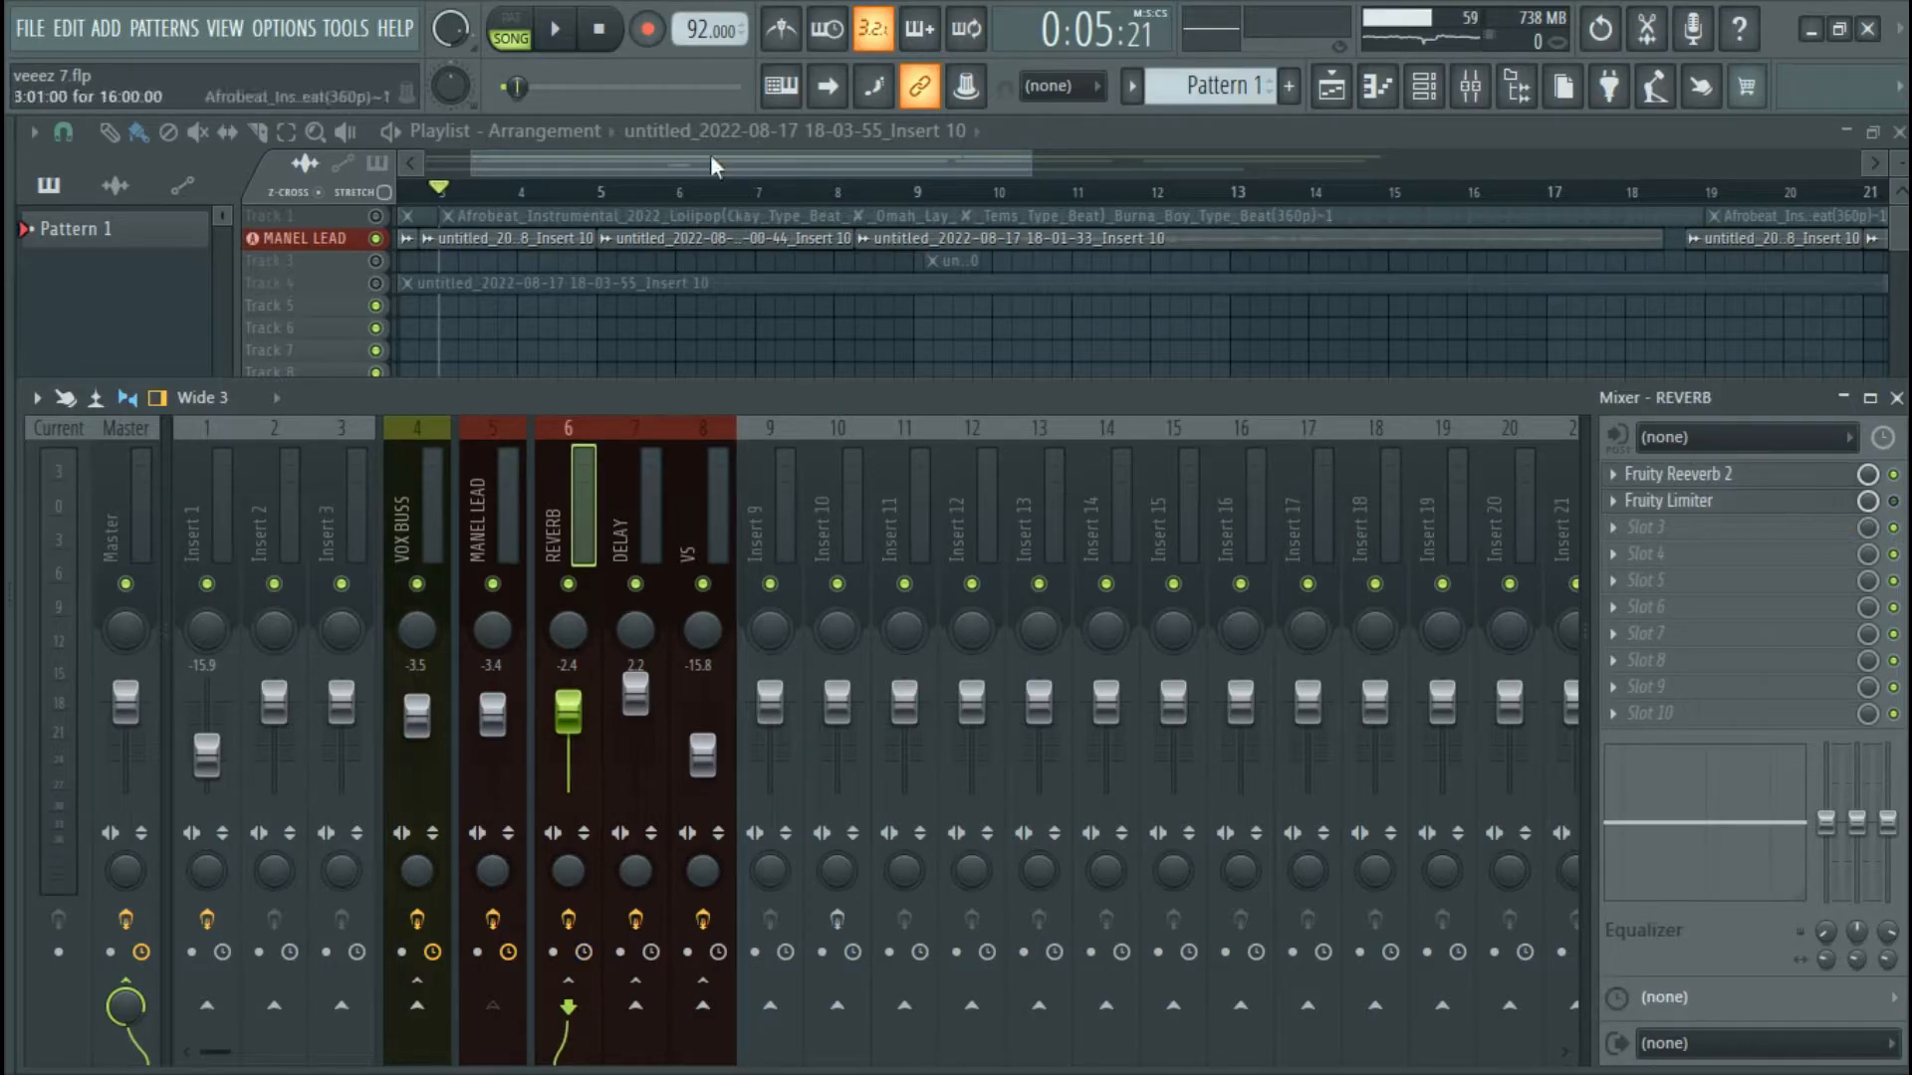
Play the vocal and mute the DELAY mixer track, briefly toggling the VS track off and on before stopping playback.
click(573, 47)
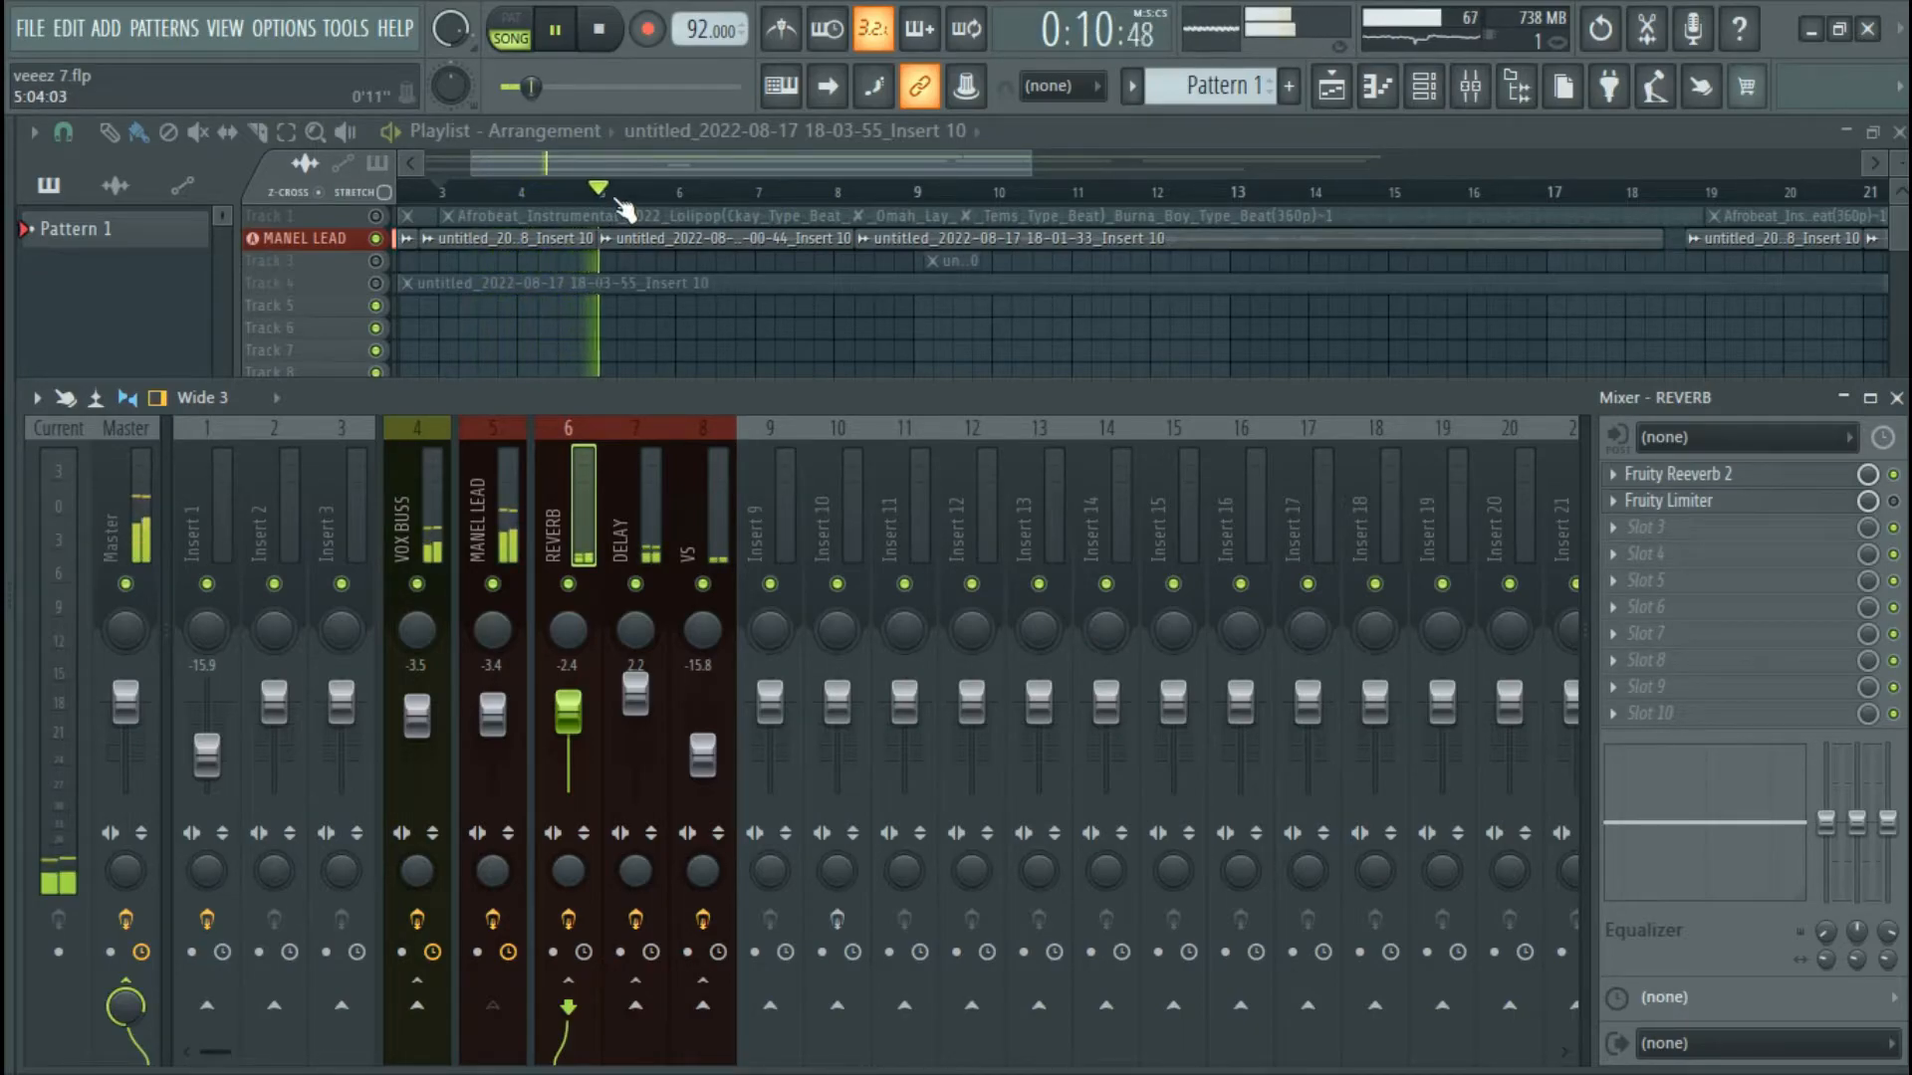
click(636, 585)
click(703, 584)
click(703, 584)
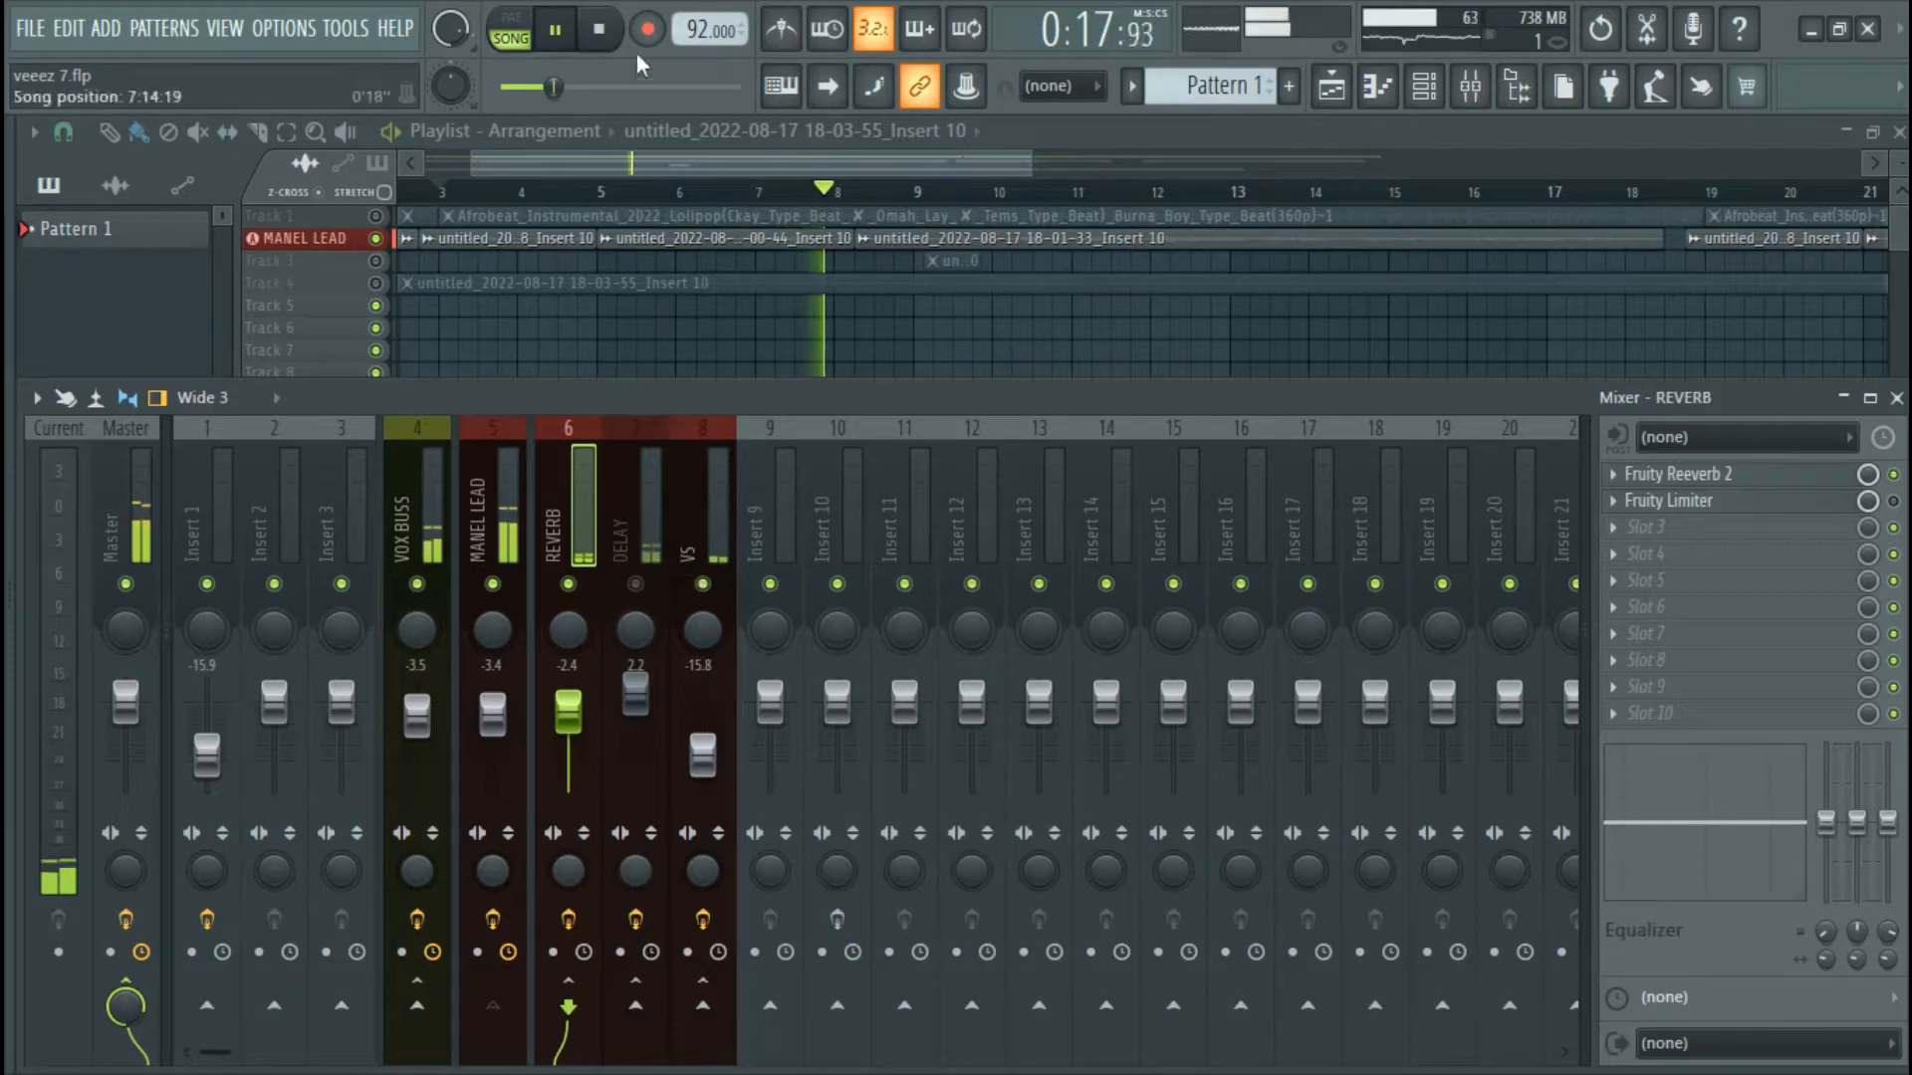
click(602, 30)
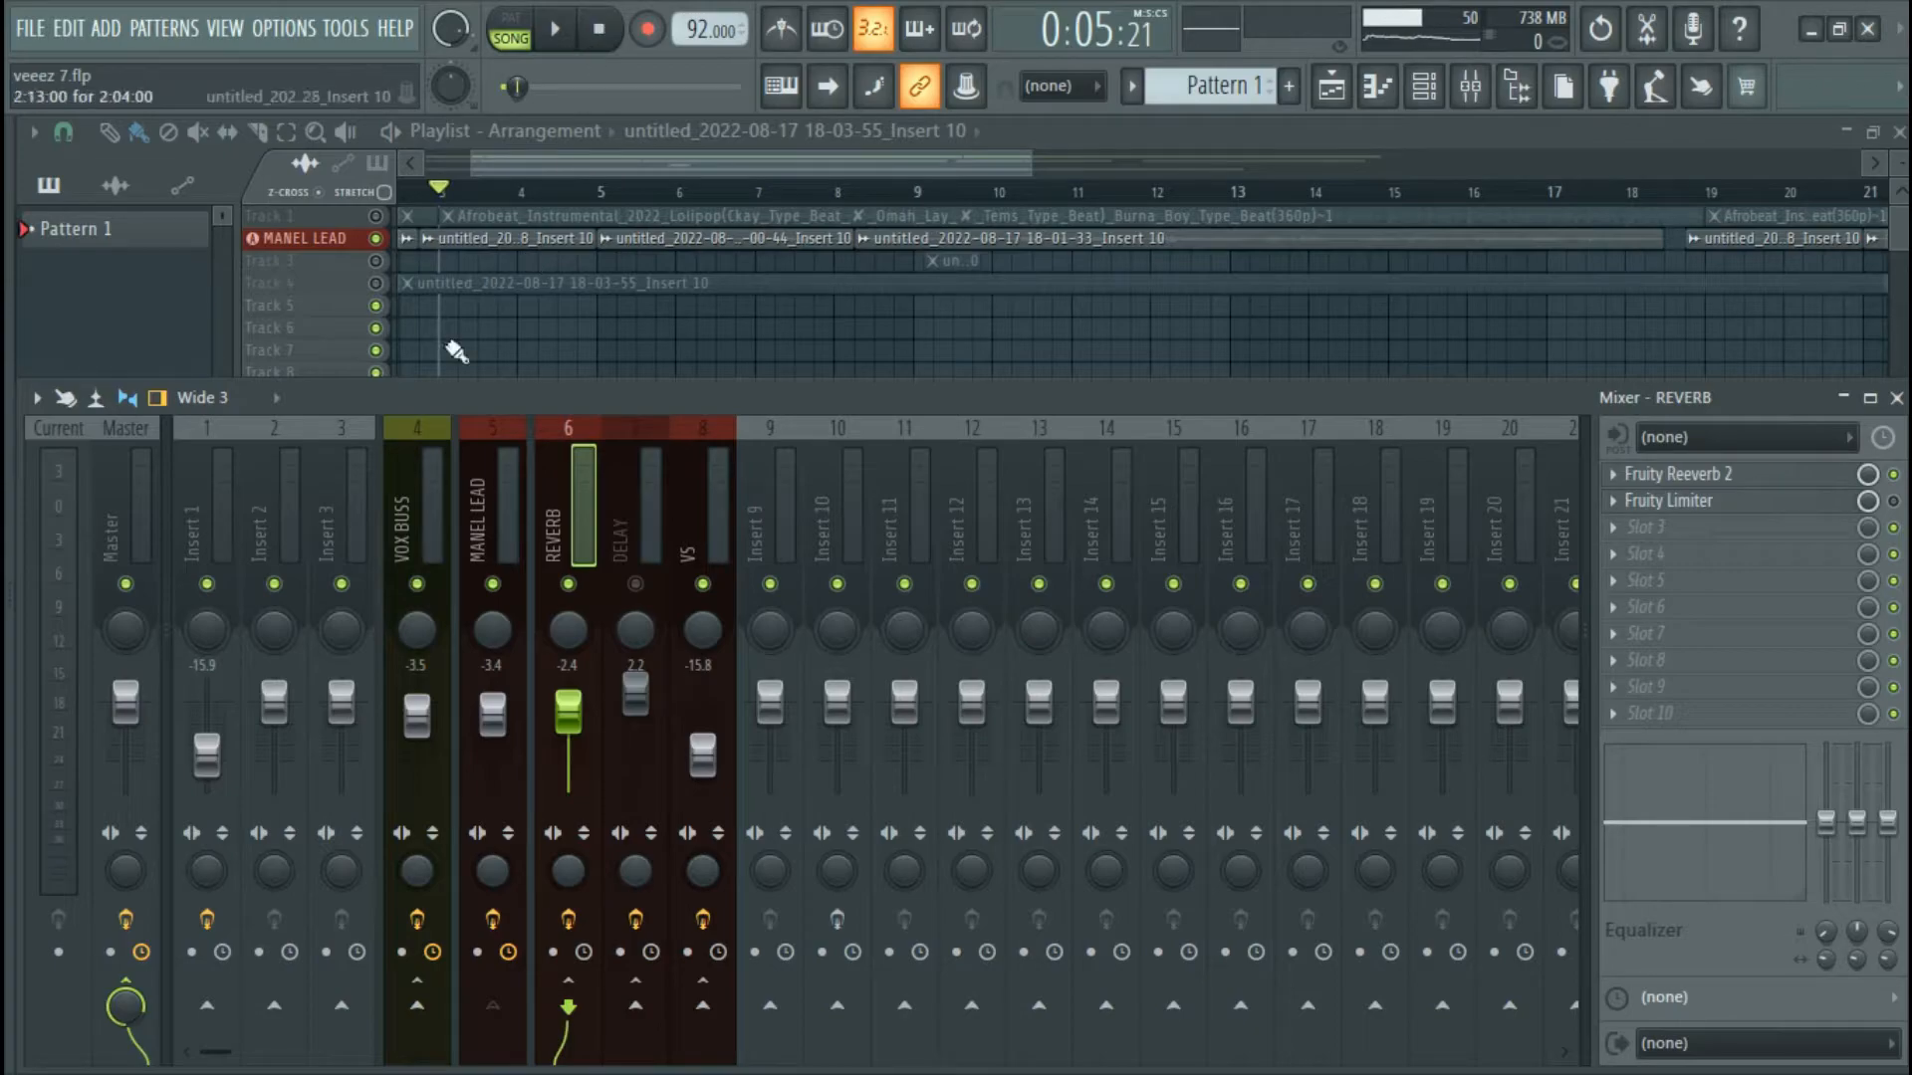
Re-enable and open FabFilter Pro-MB on the MANEL LEAD track and set Band 1's level to 0.00 dB.
click(490, 500)
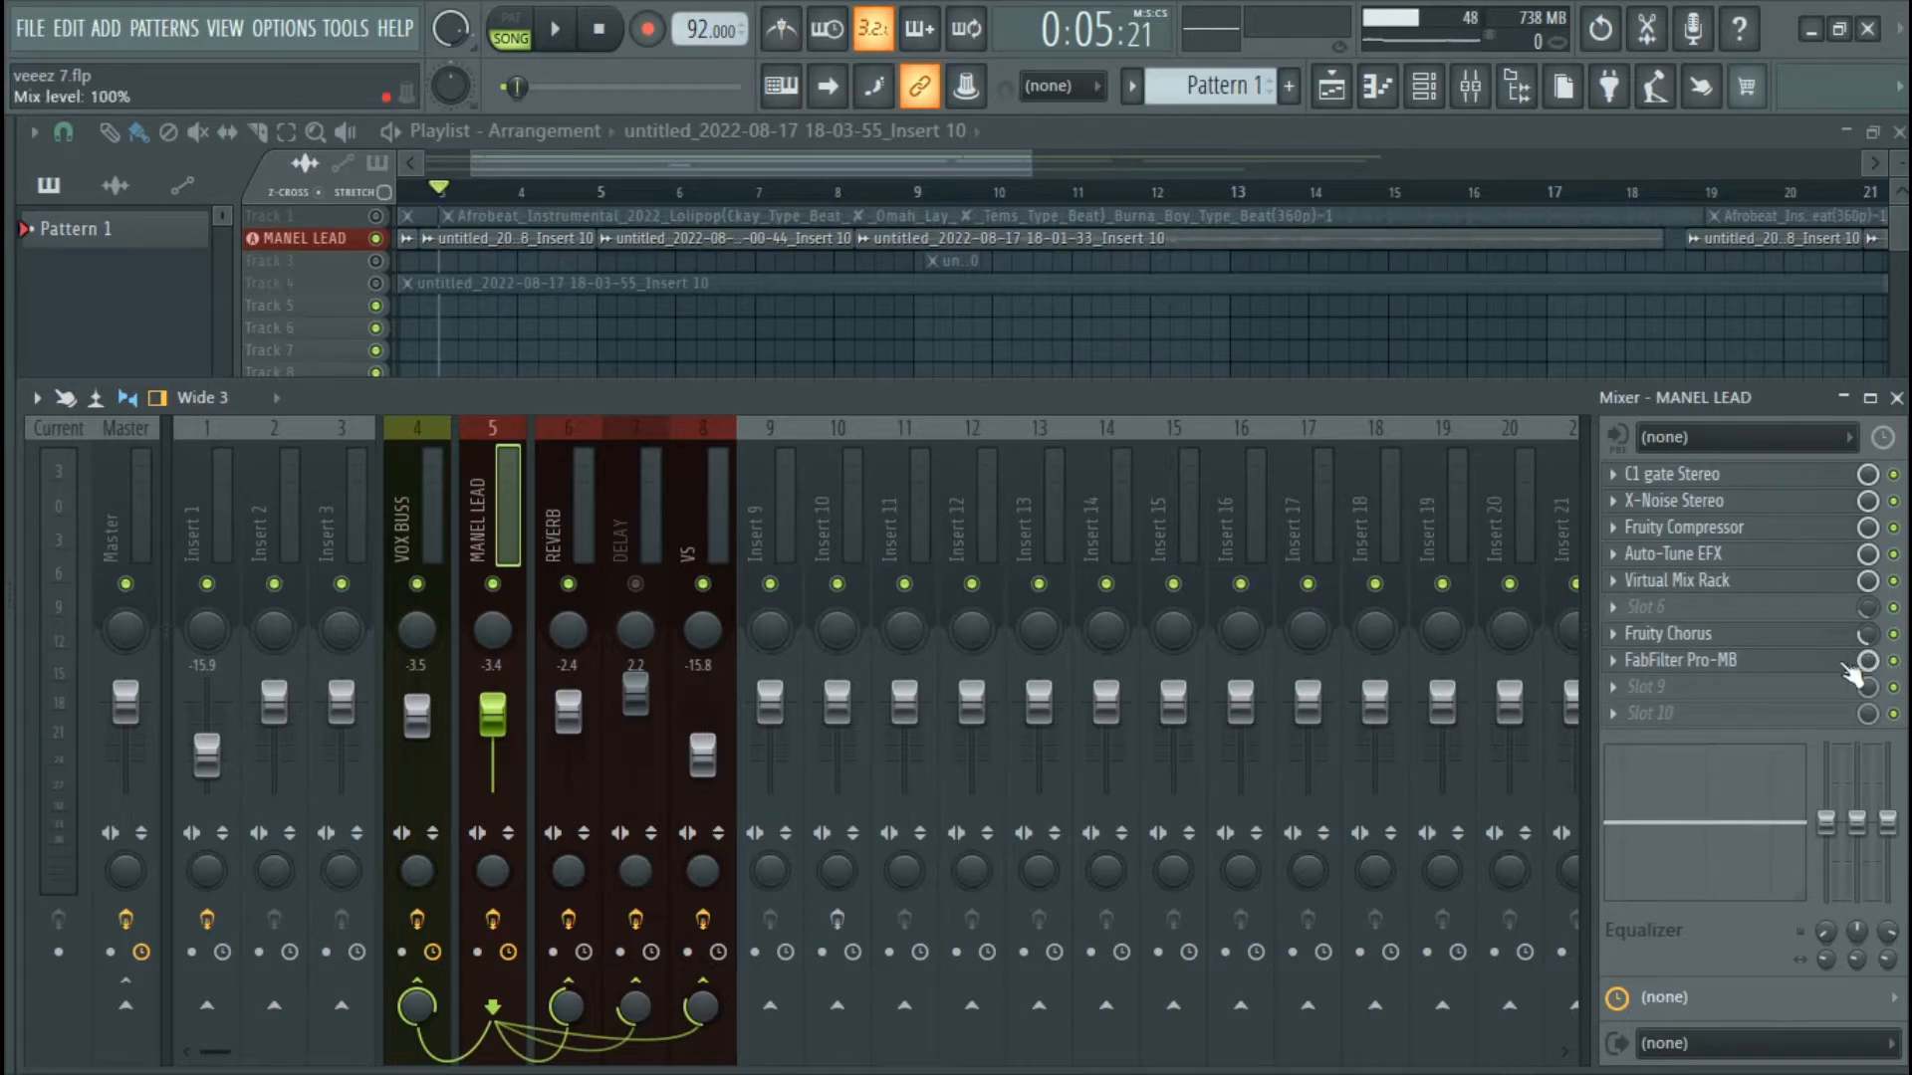
click(1753, 665)
drag(1182, 620, 1179, 662)
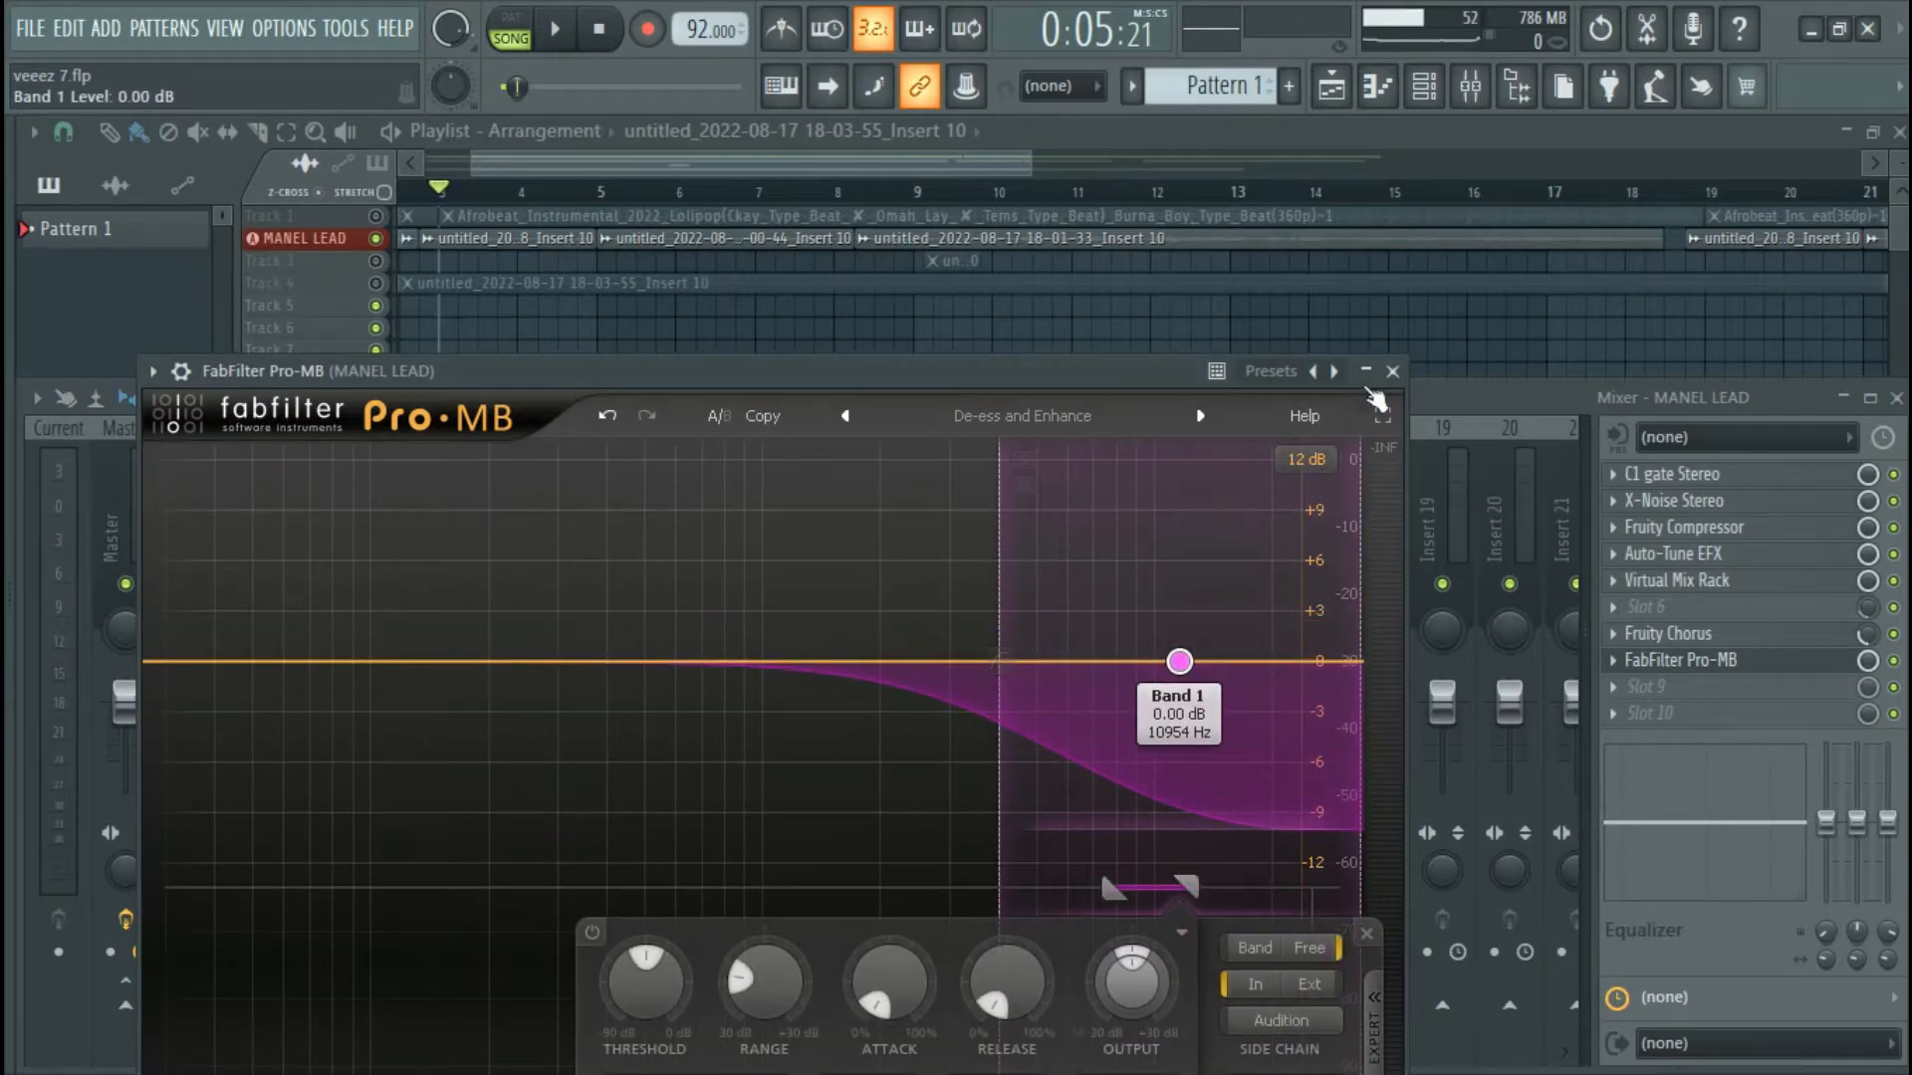
Close the FabFilter Pro-MB window and play the vocal from bar 3, stopping after a few bars.
click(1392, 373)
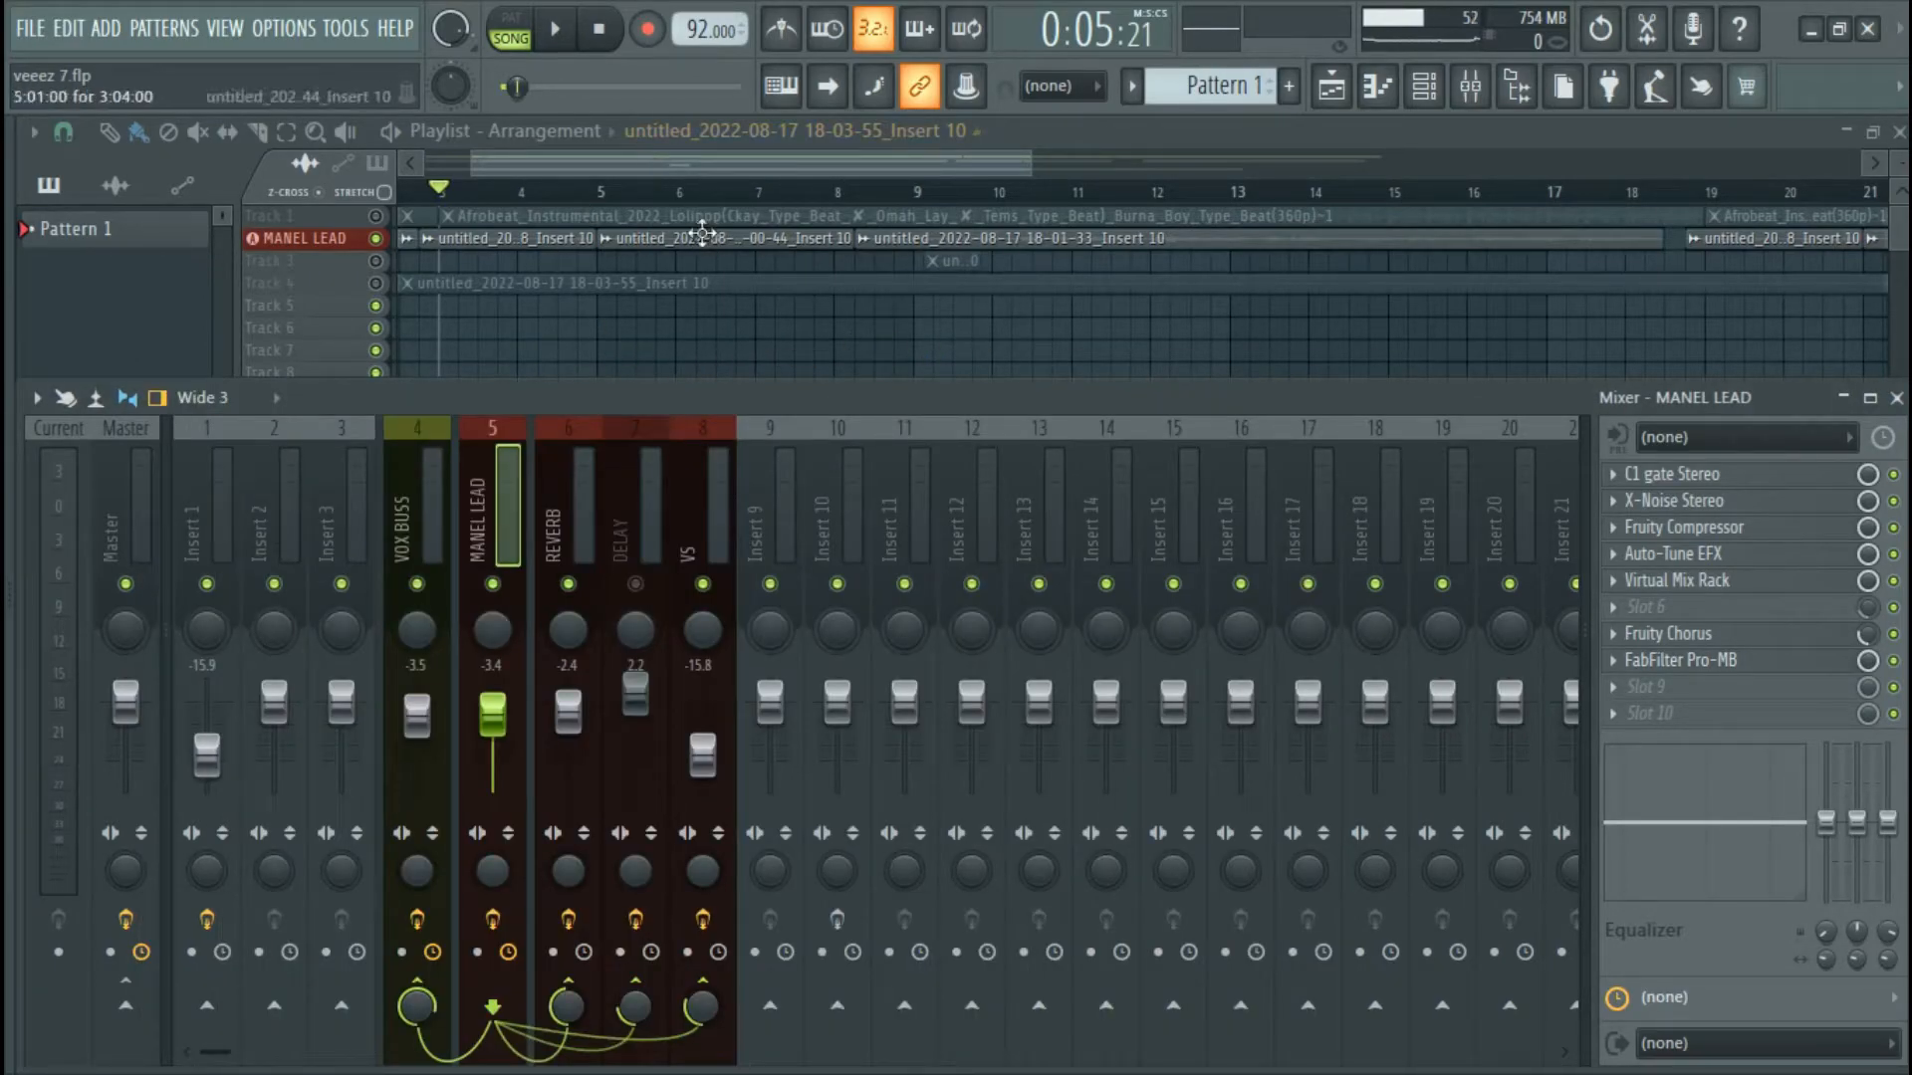
click(558, 33)
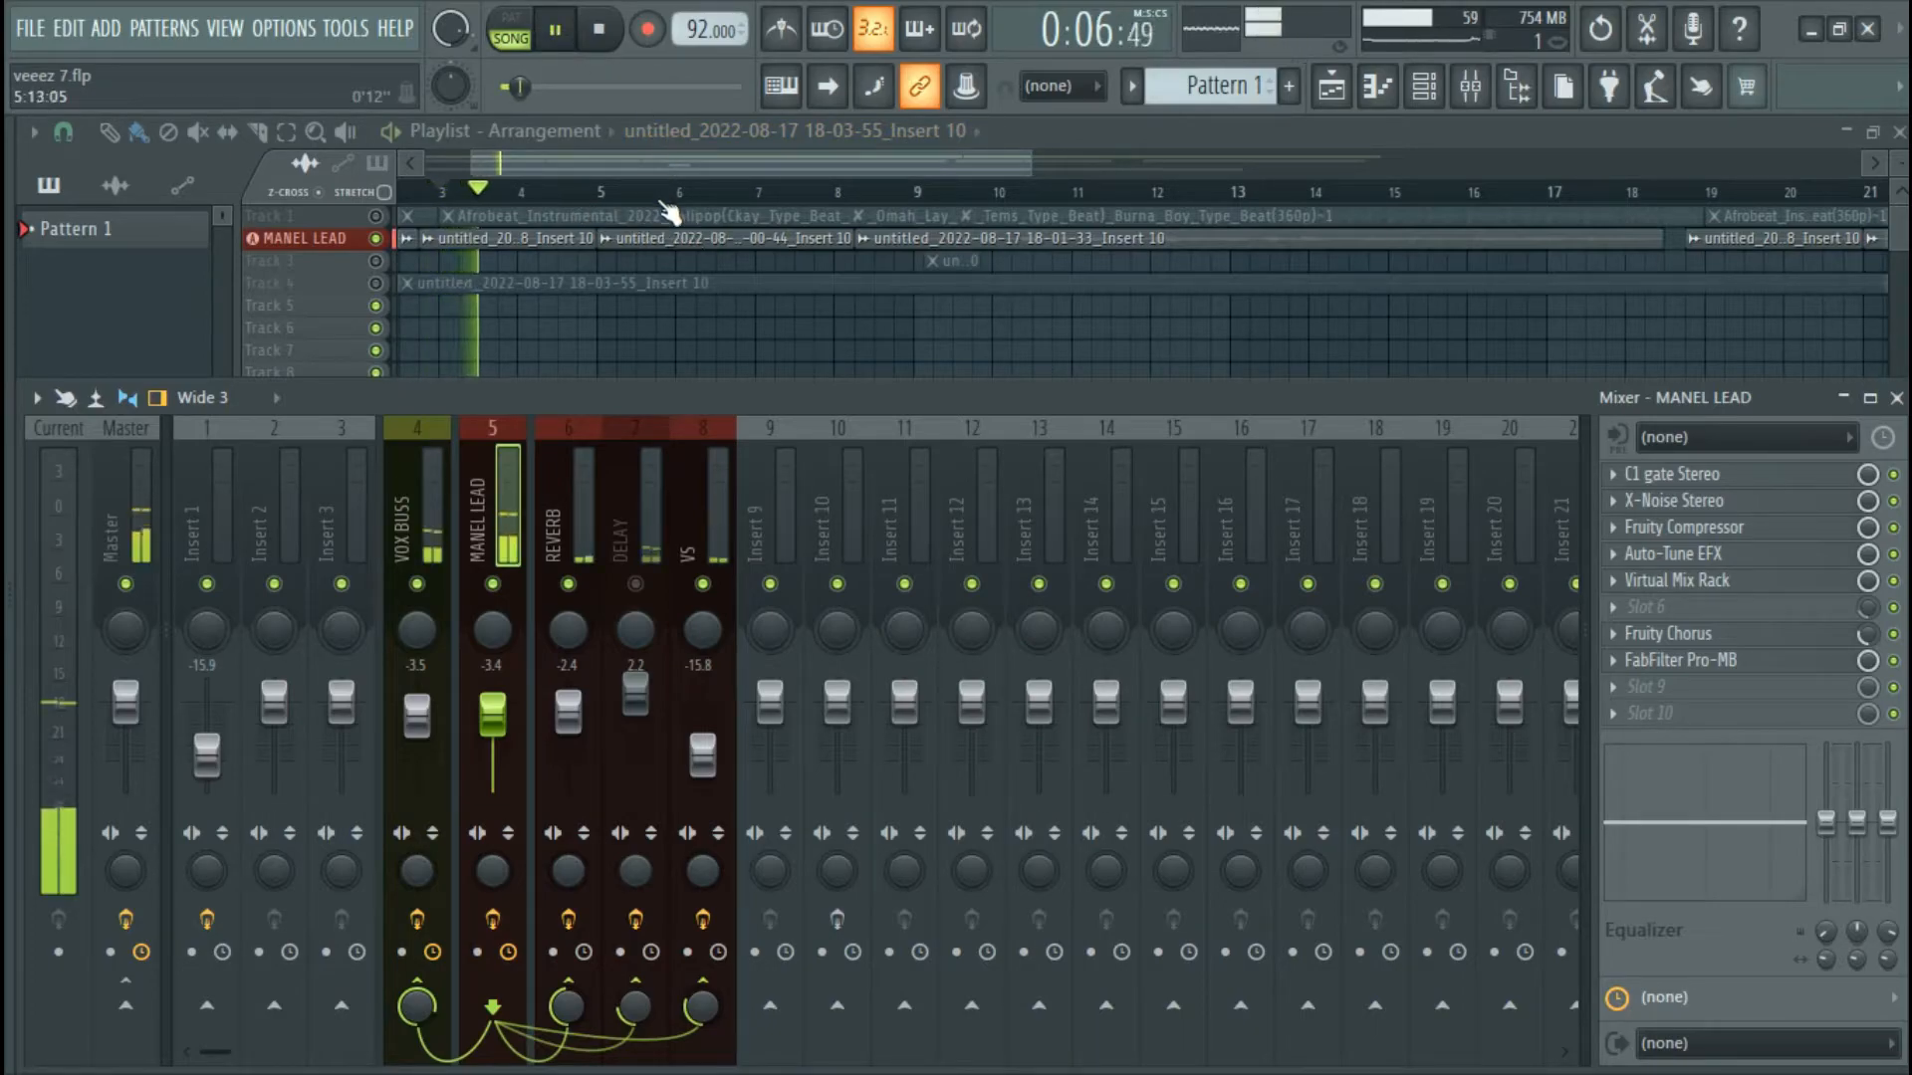
scroll(674, 194, down, 1)
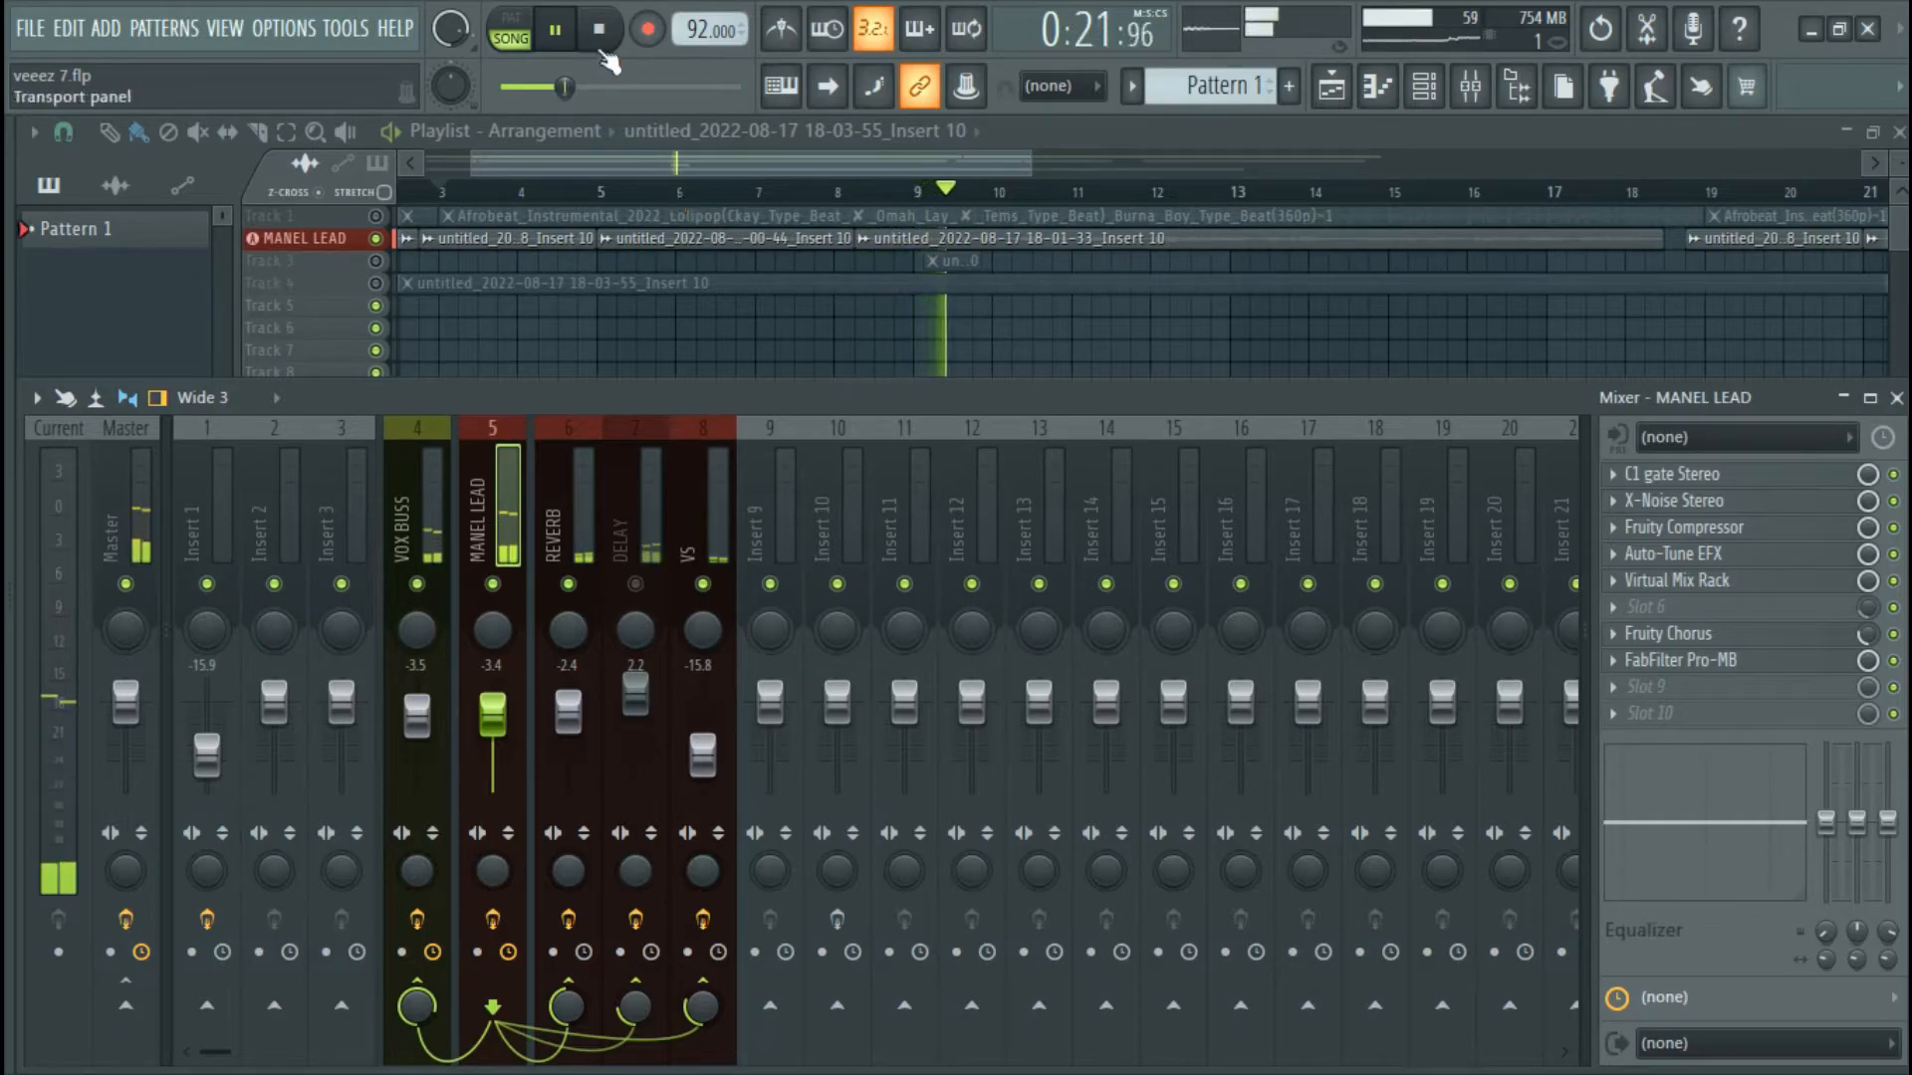
click(601, 38)
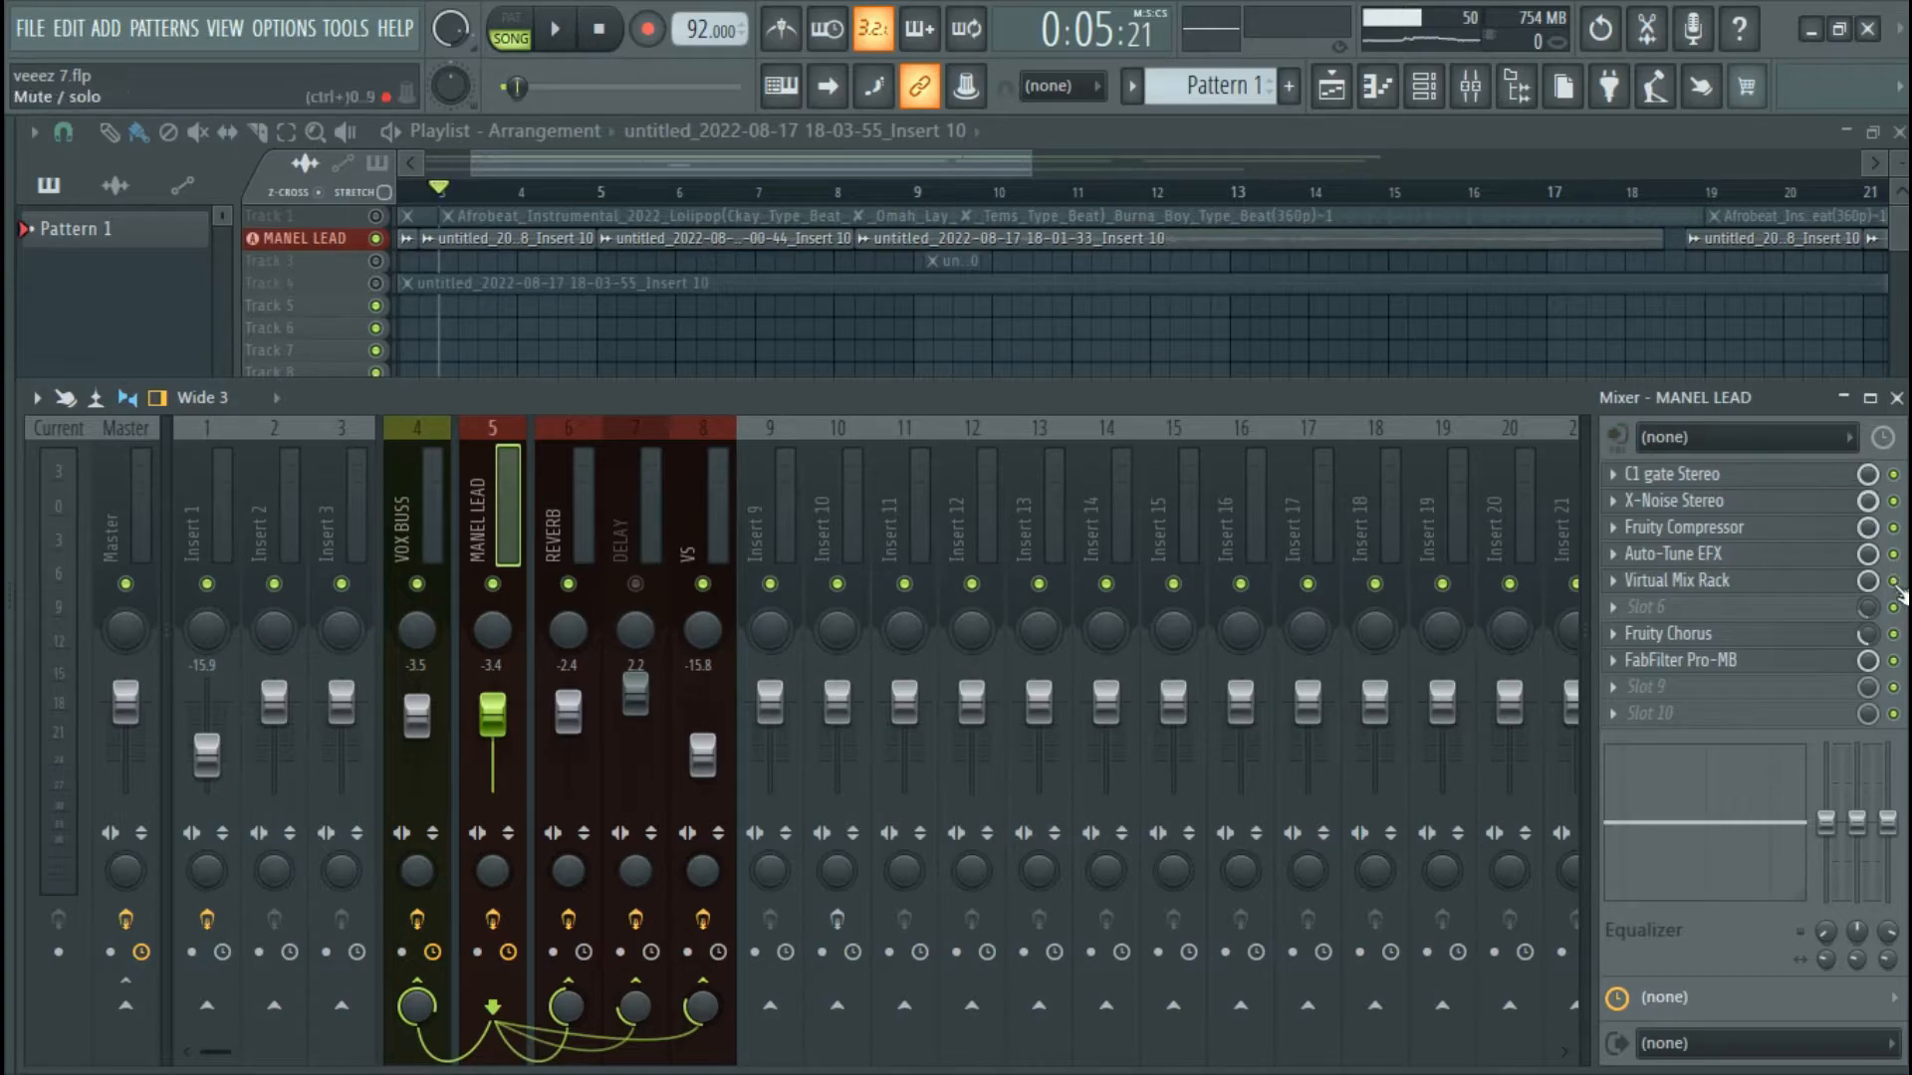
Compare the vocal playback with FabFilter Pro-MB on MANEL LEAD bypassed and re-enabled, stopping playback at the end.
click(1894, 661)
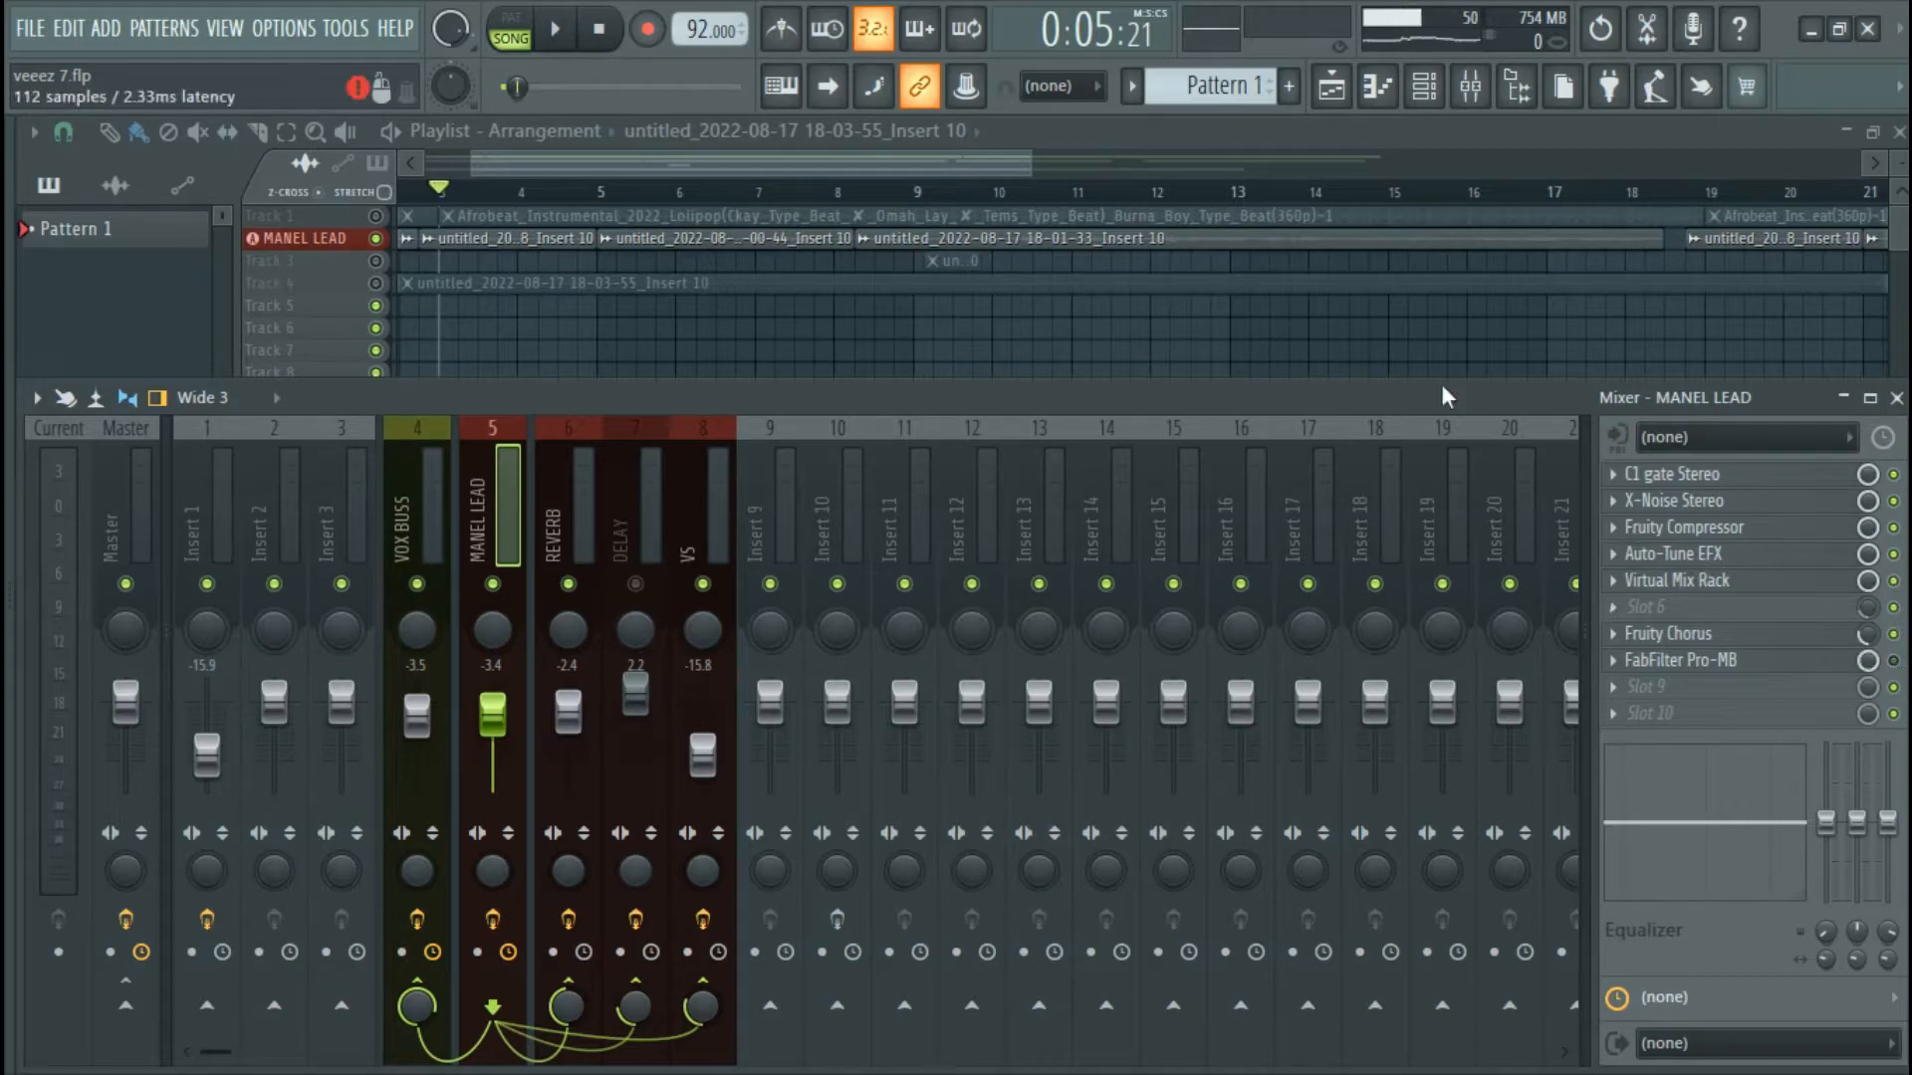
click(555, 29)
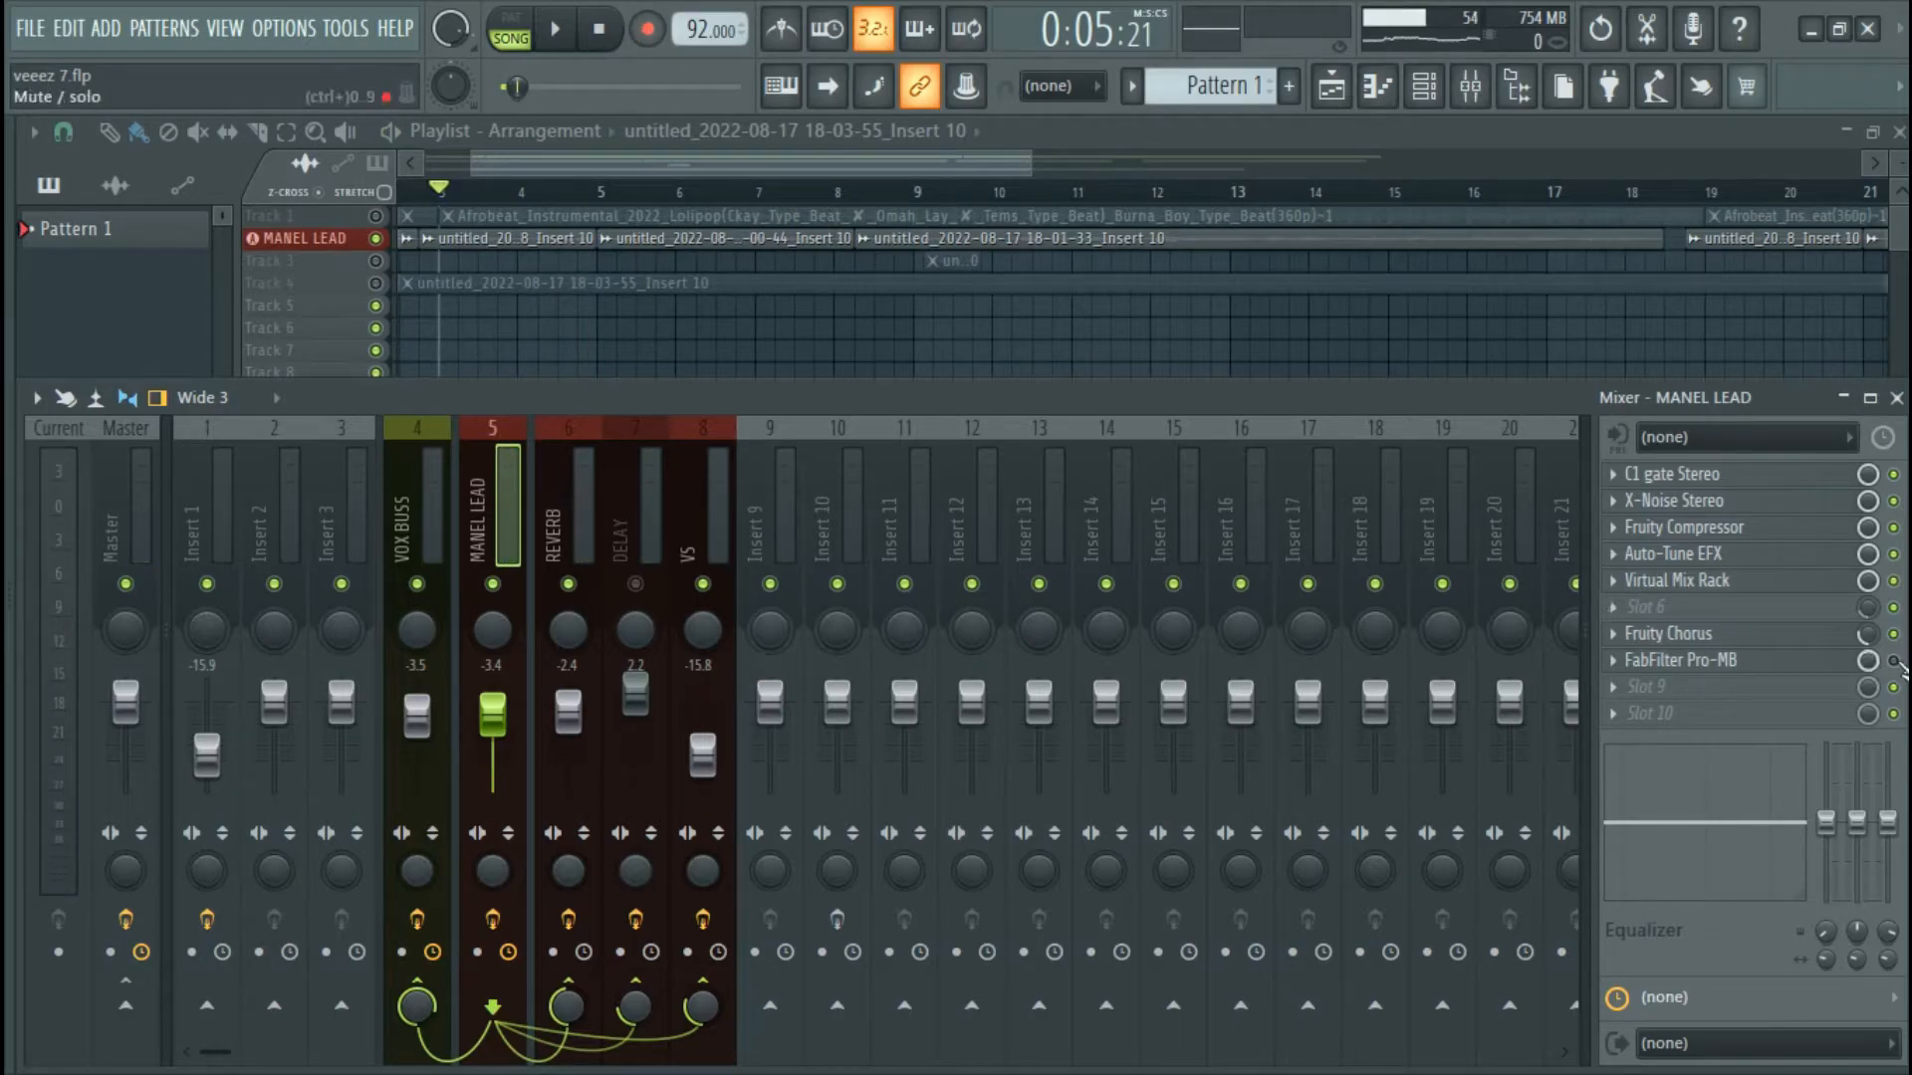
click(561, 39)
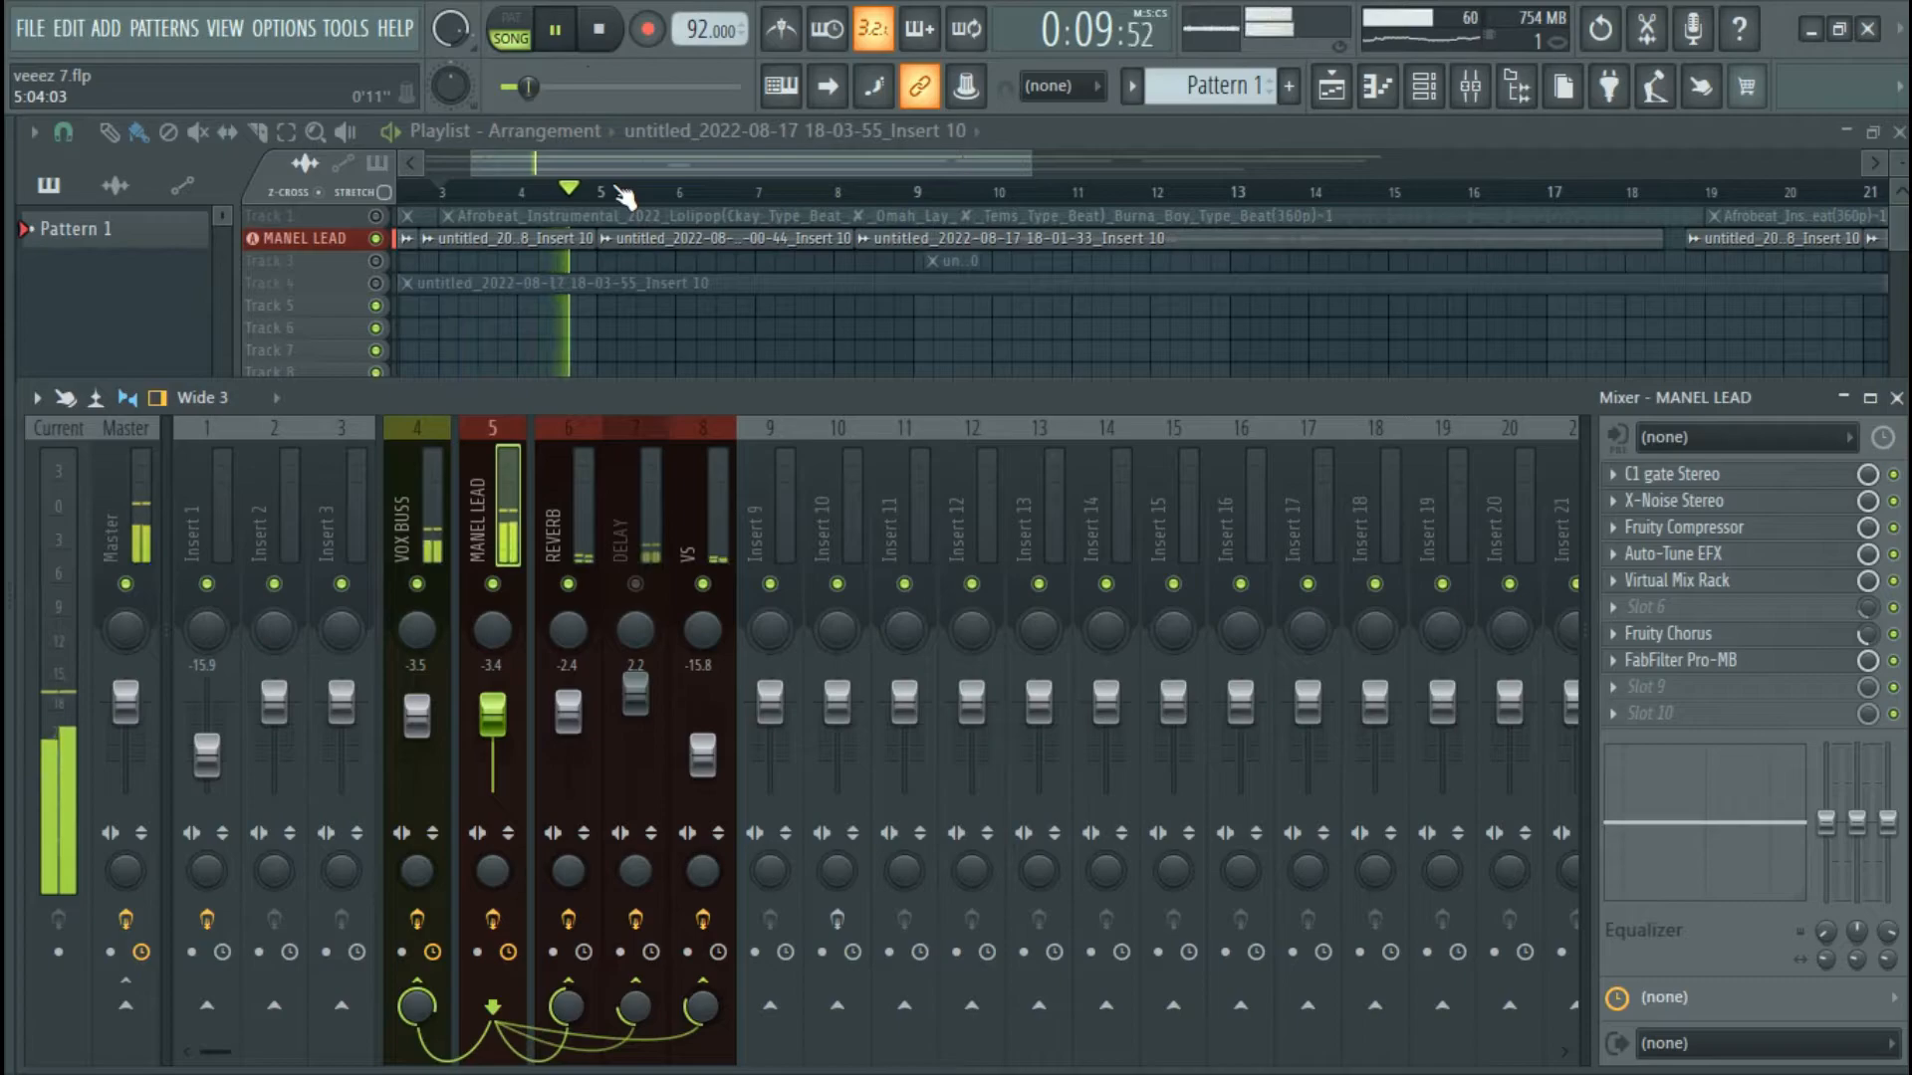
click(610, 40)
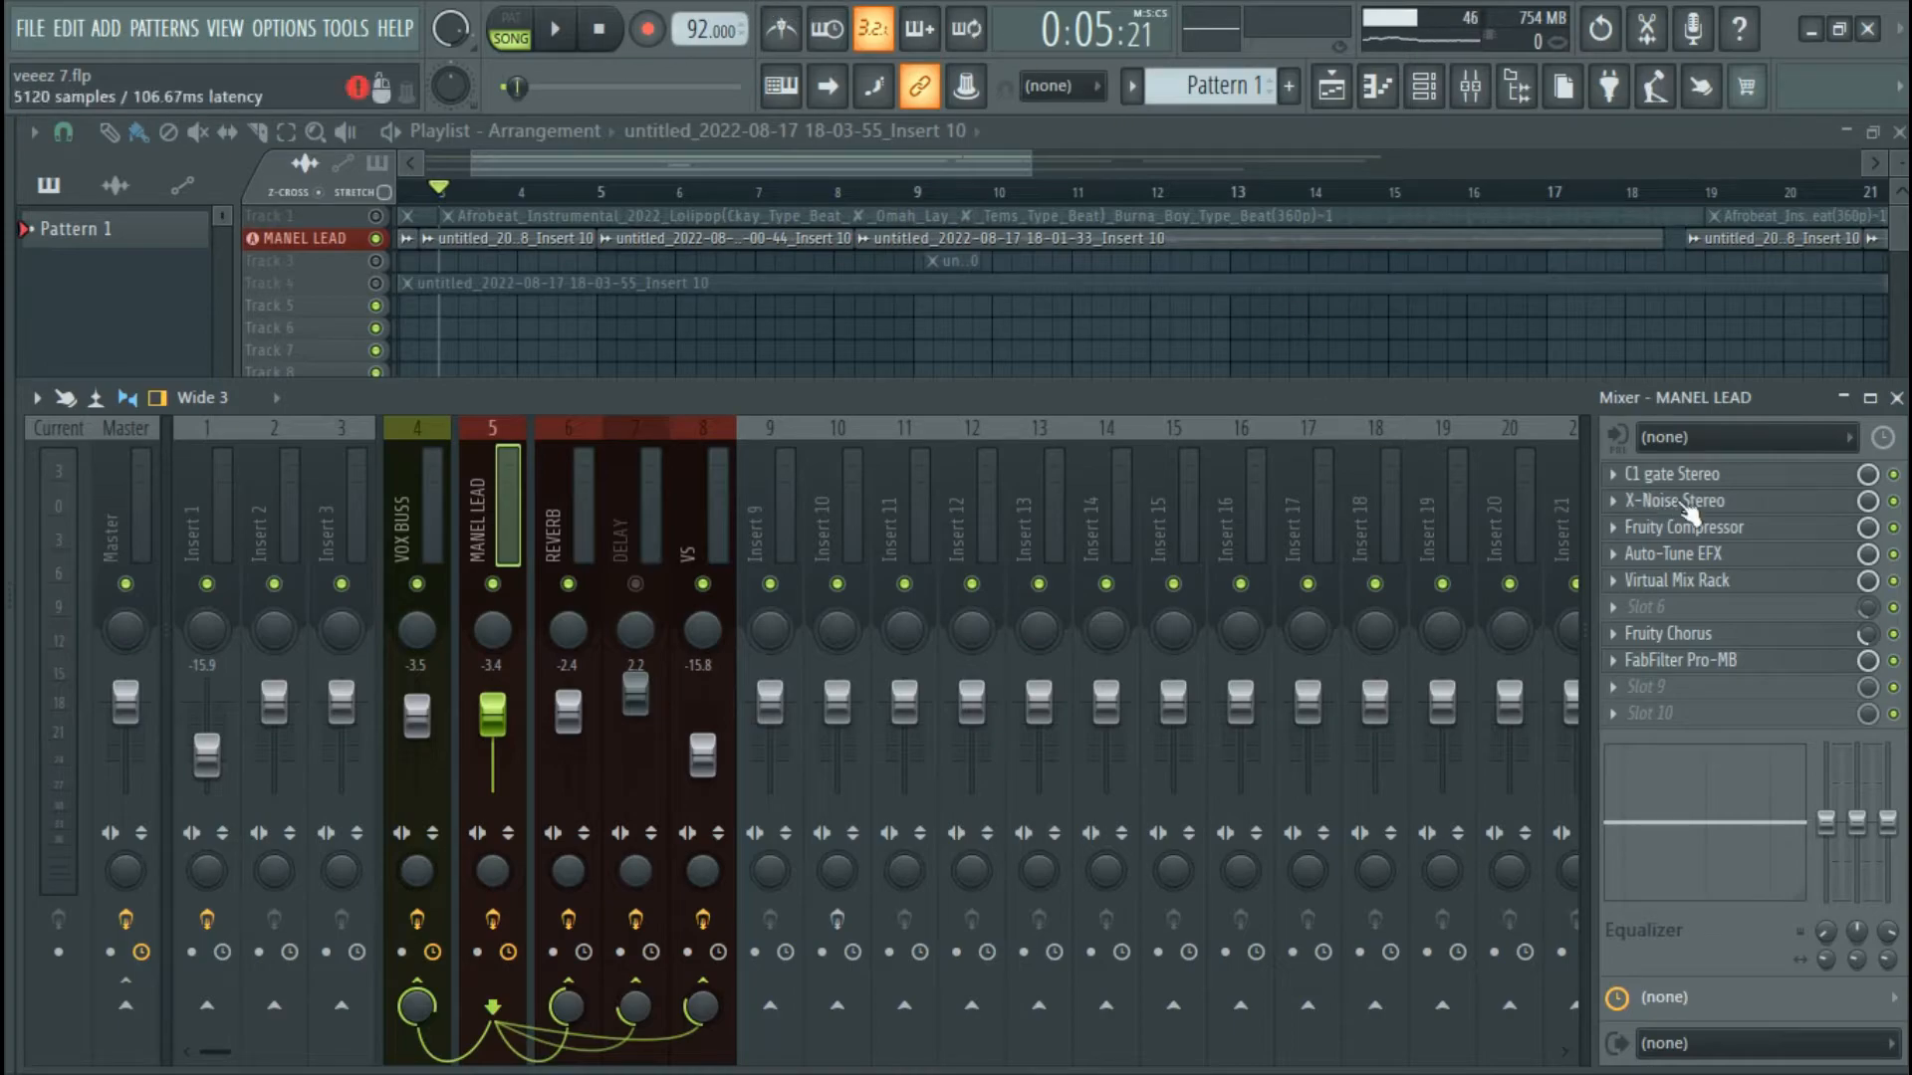
Free slot 1 of the MANEL LEAD effect chain by shifting the effects down, and load Fruity Send there.
drag(1708, 608, 1725, 513)
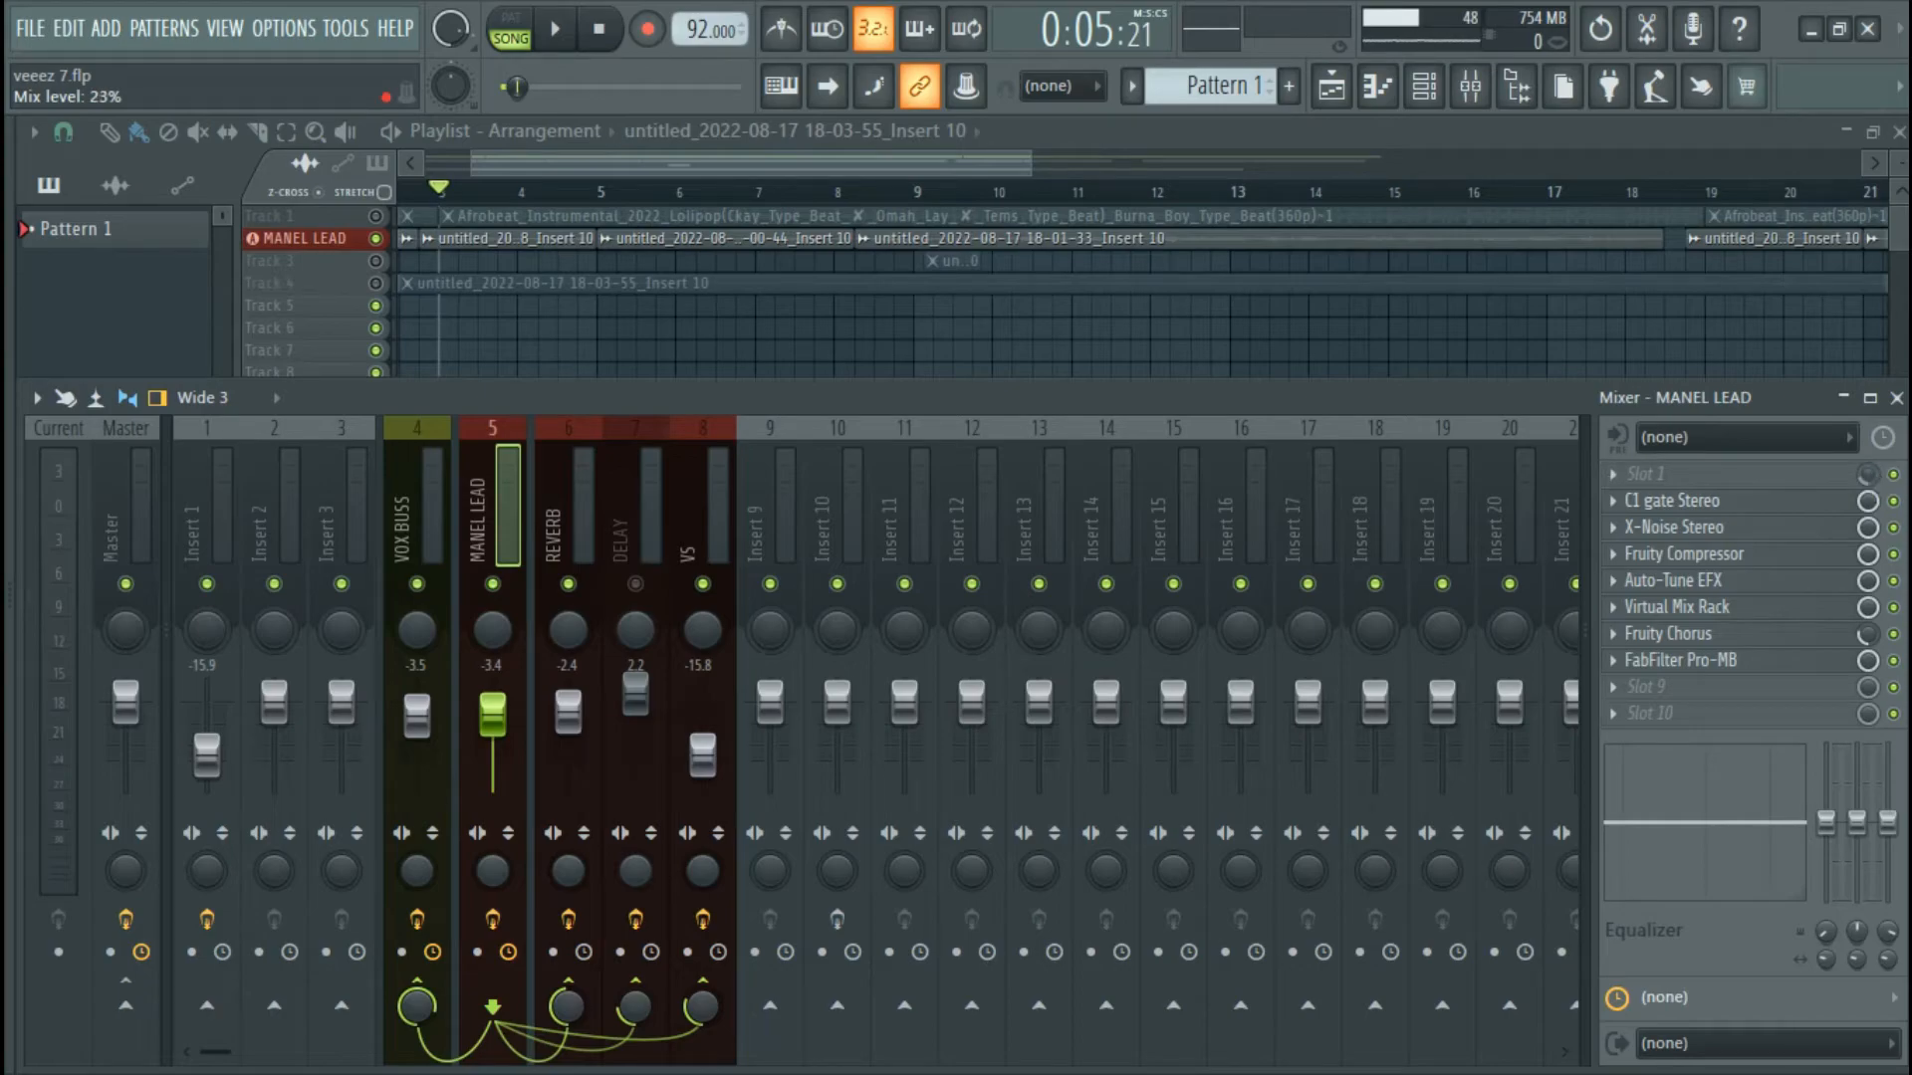
click(1627, 473)
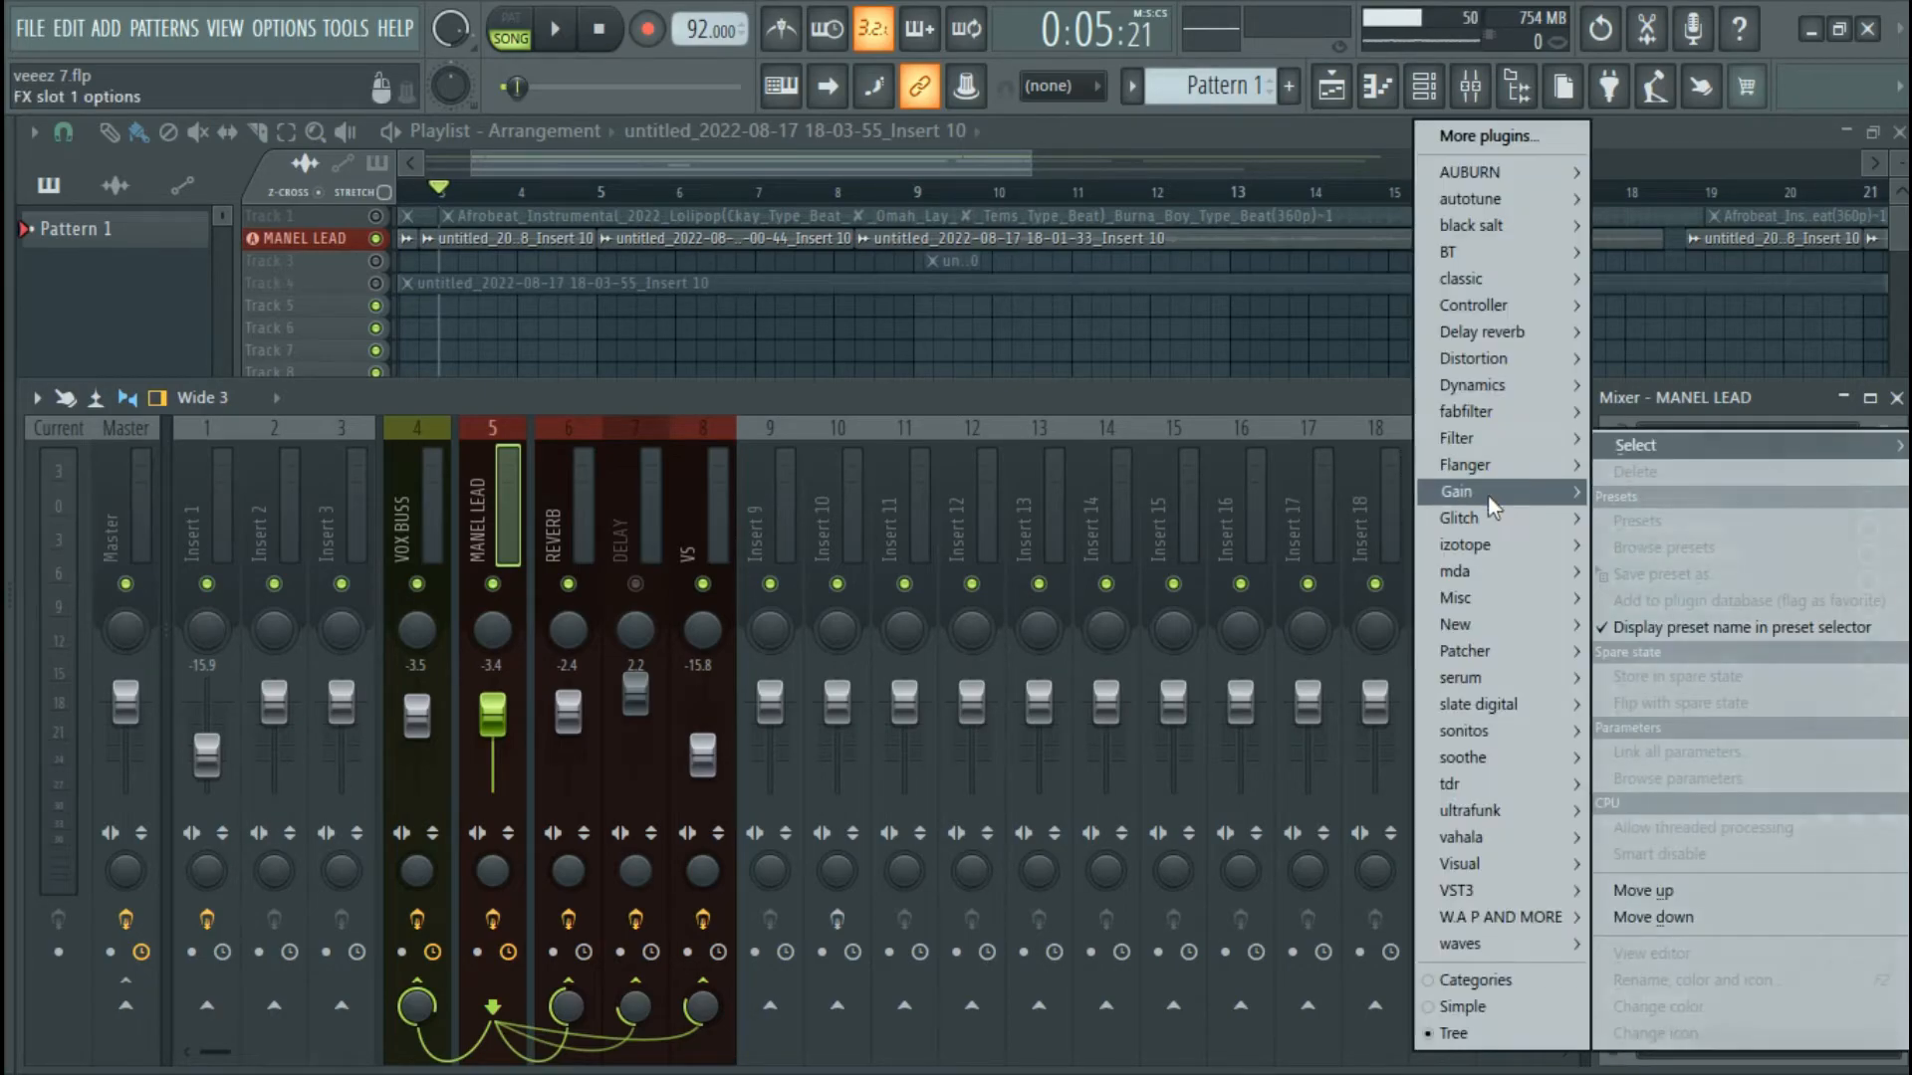
mouse_move(1474, 492)
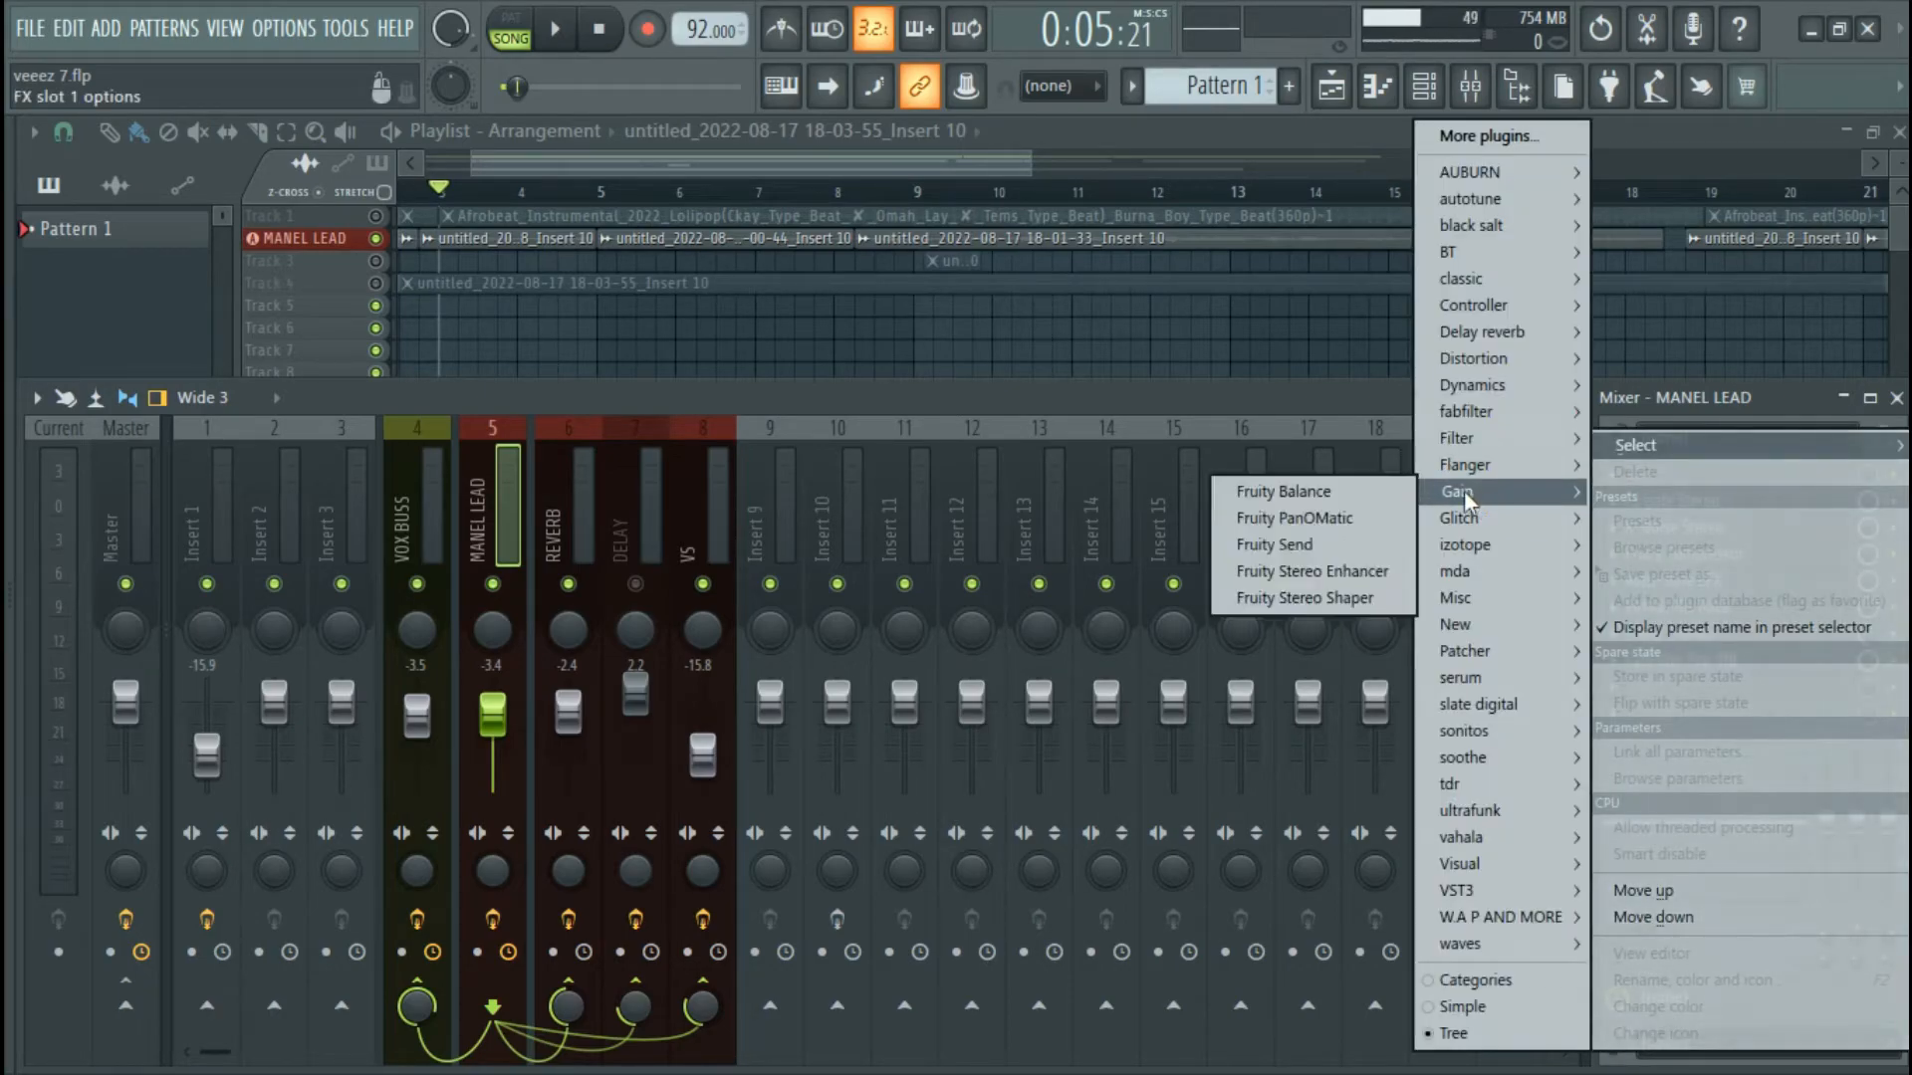
click(1333, 542)
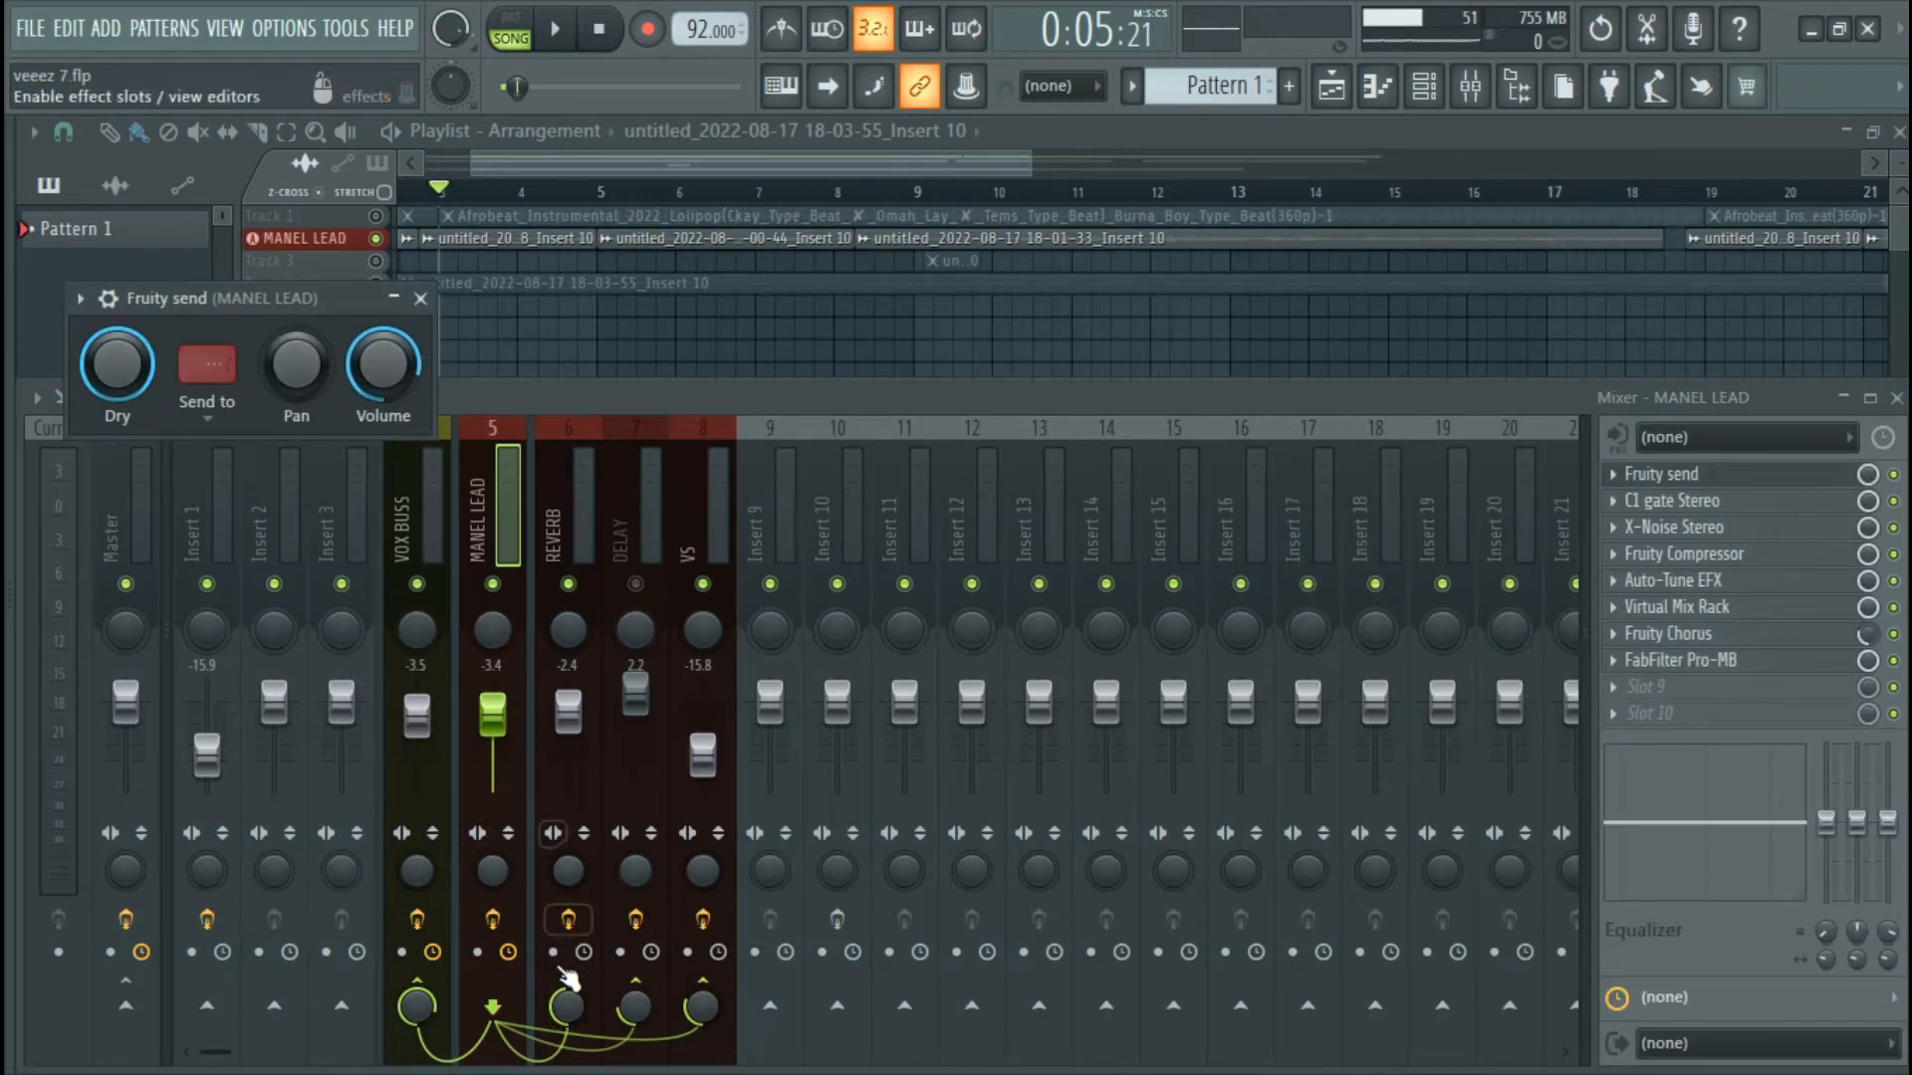
Turn MANEL LEAD's mixer send to REVERB all the way down and set Fruity Send's target to REVERB.
click(568, 1006)
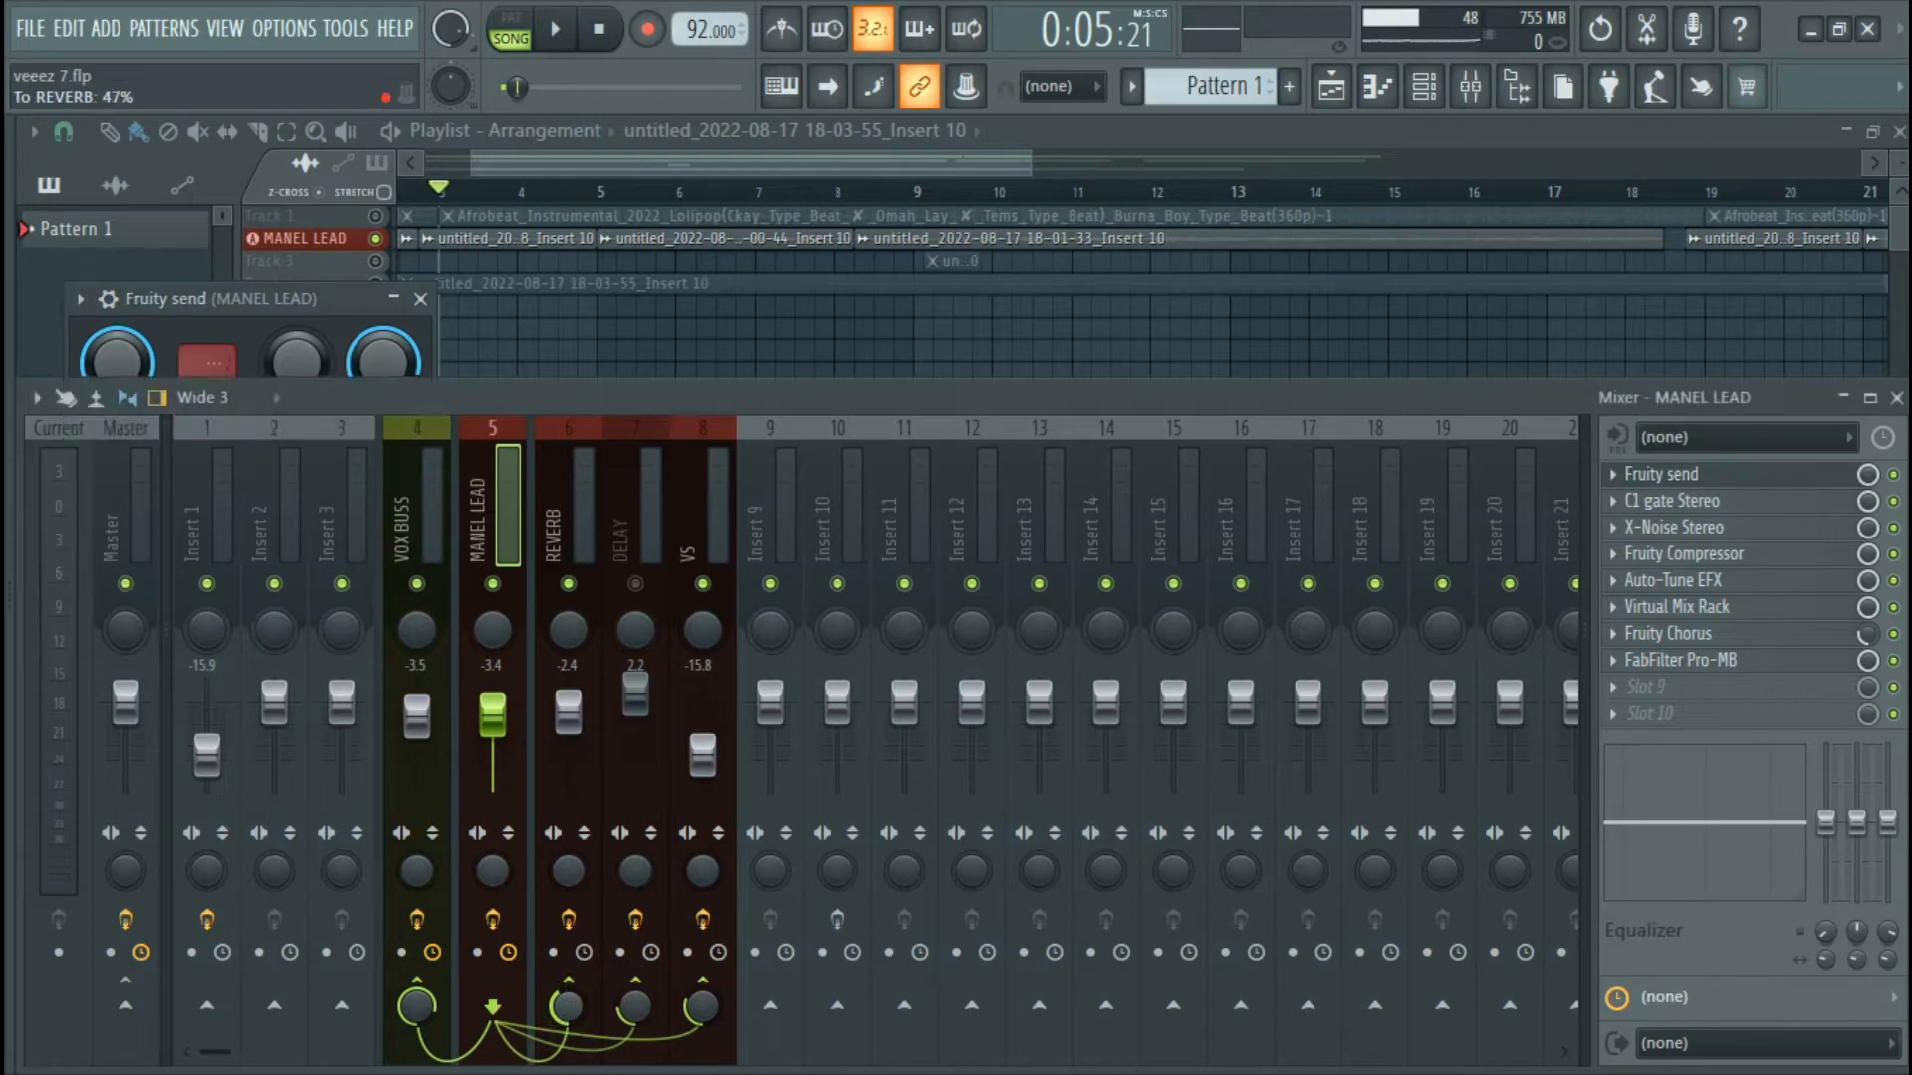
drag(568, 1005, 567, 1068)
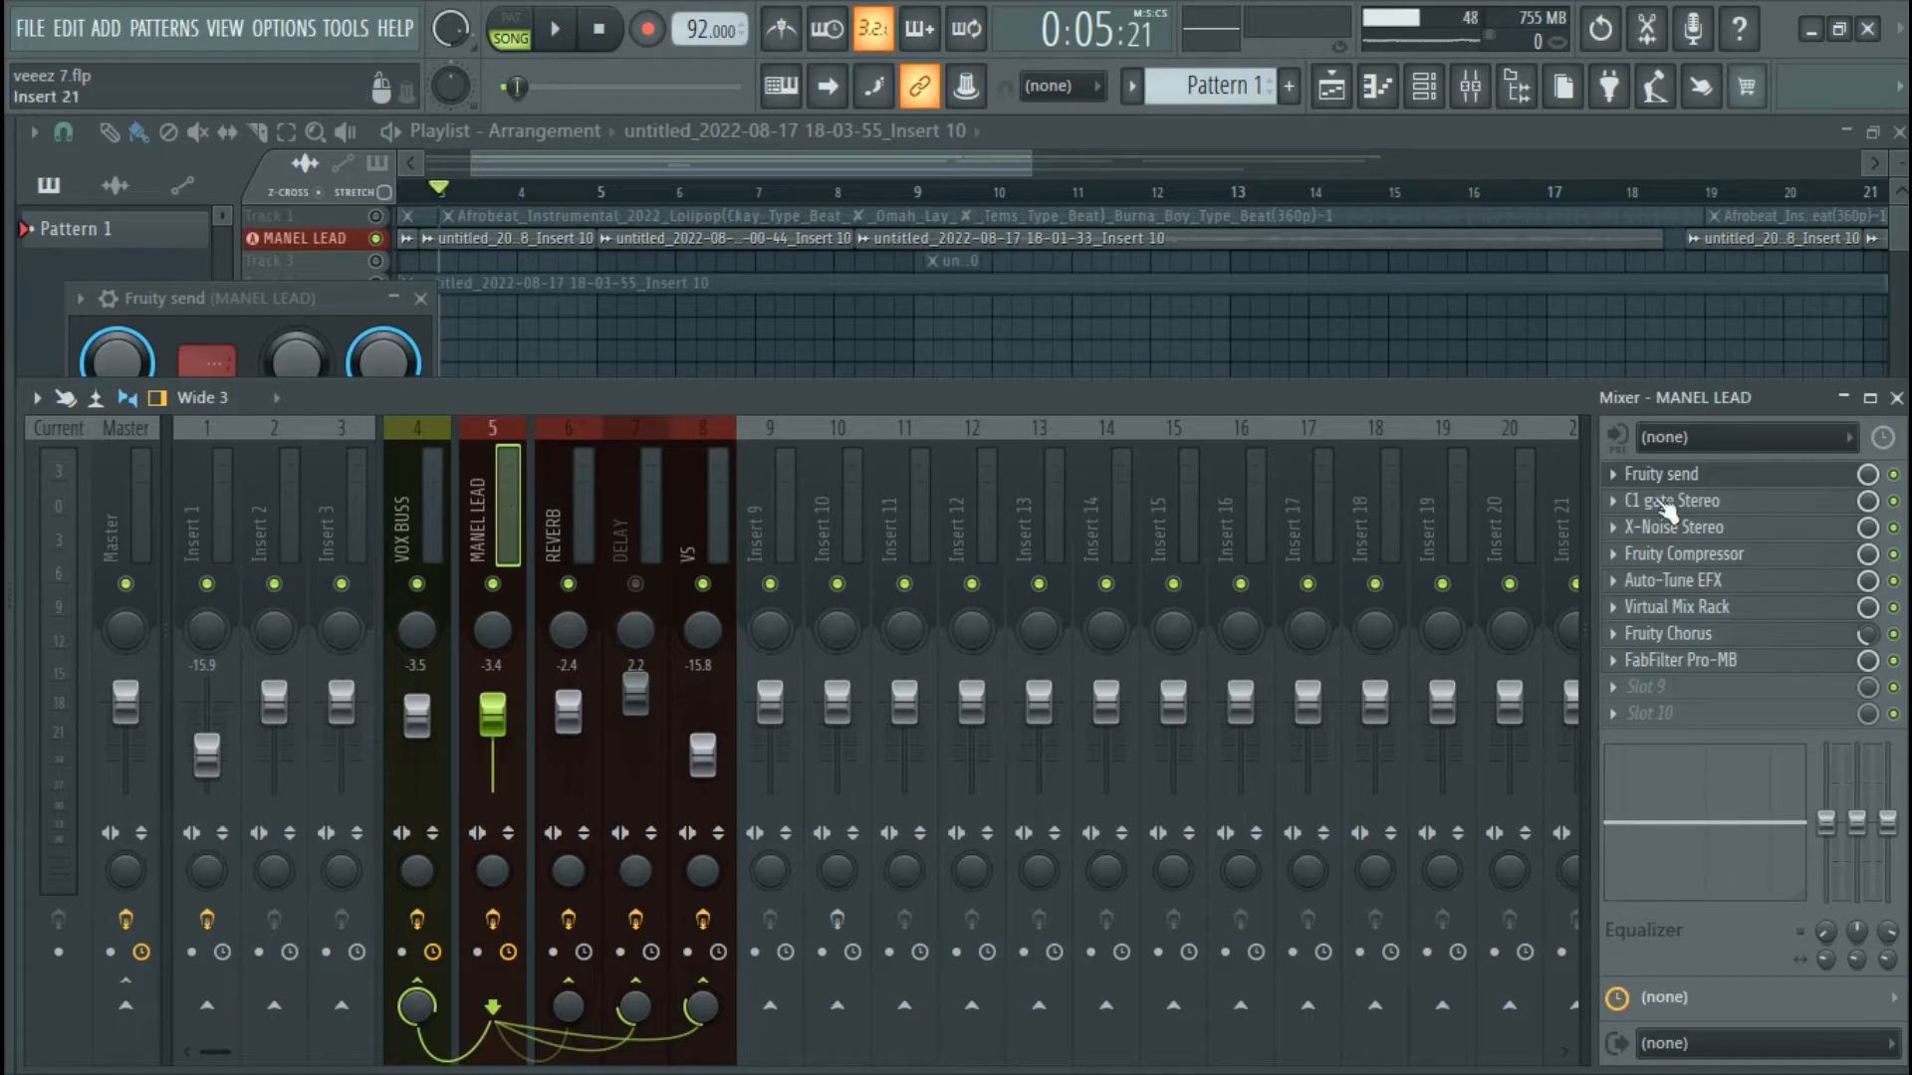
click(1732, 477)
click(1735, 484)
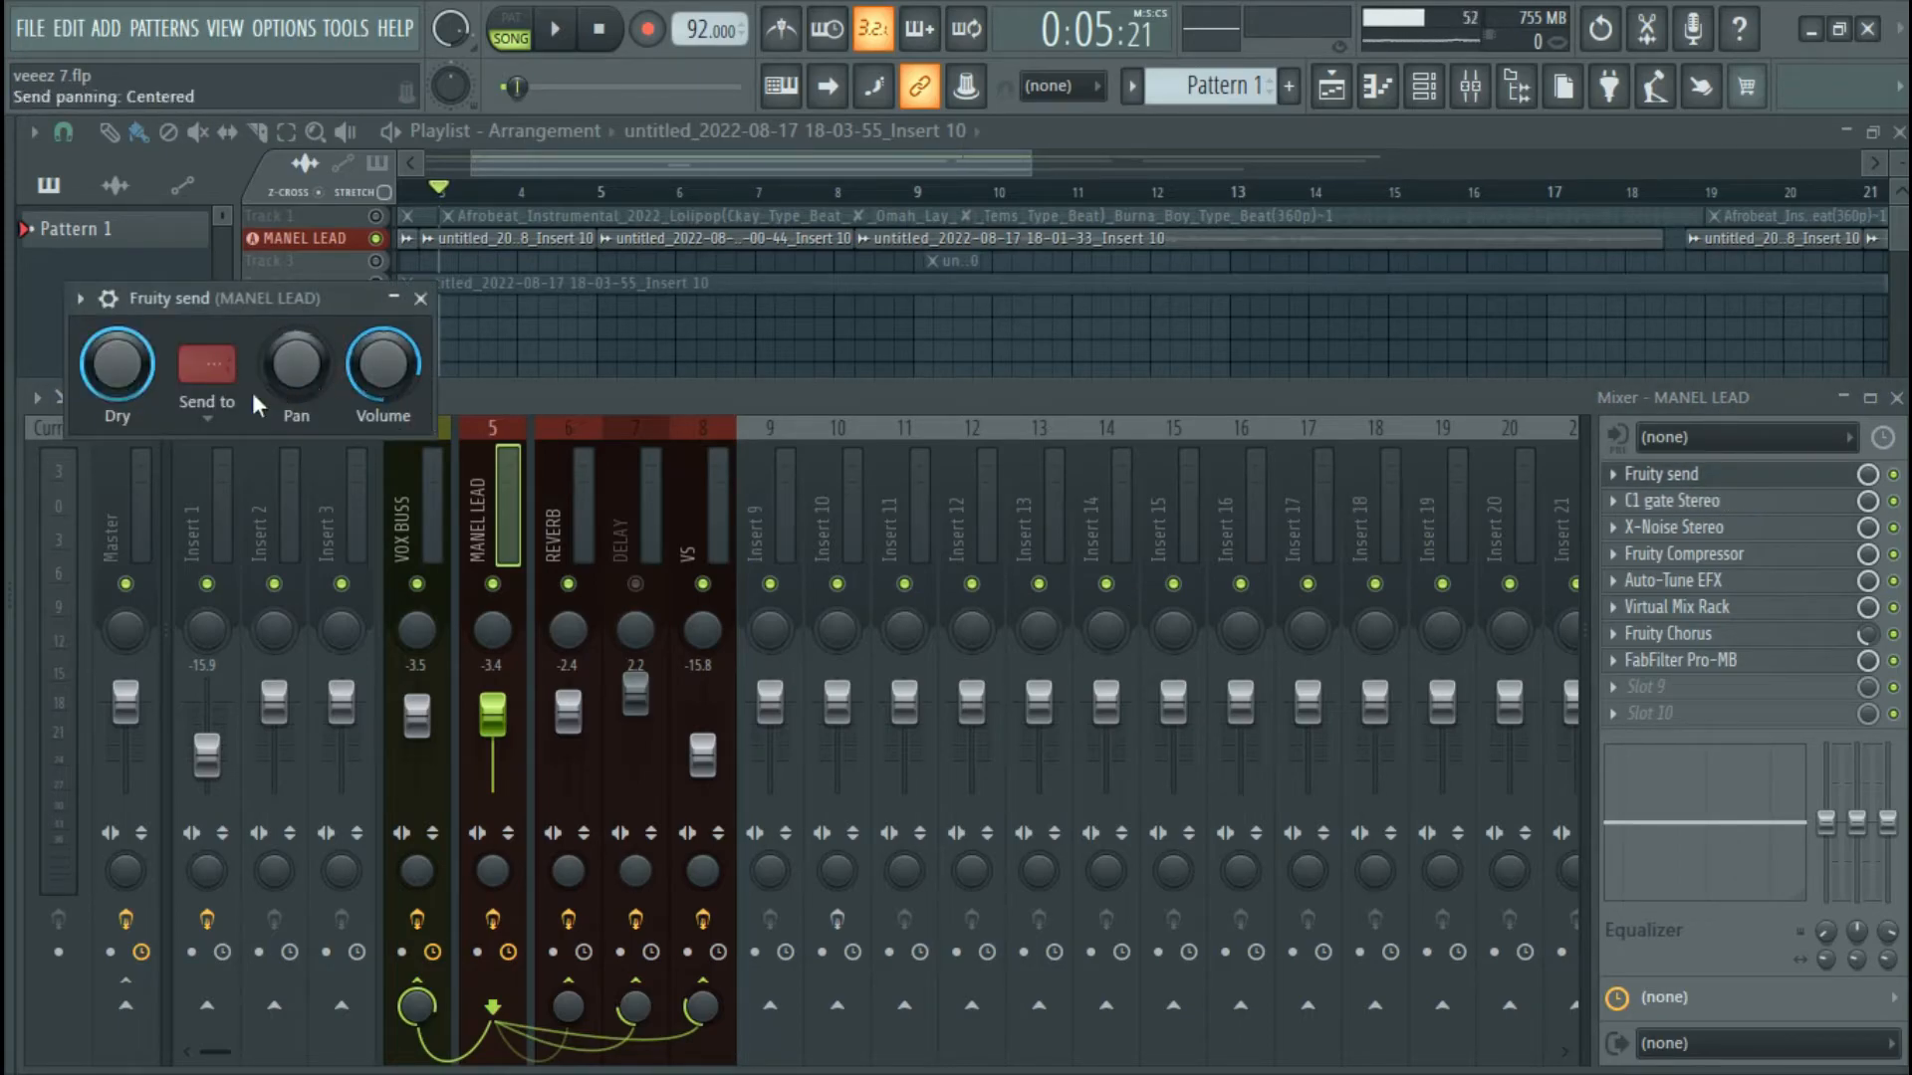
click(217, 402)
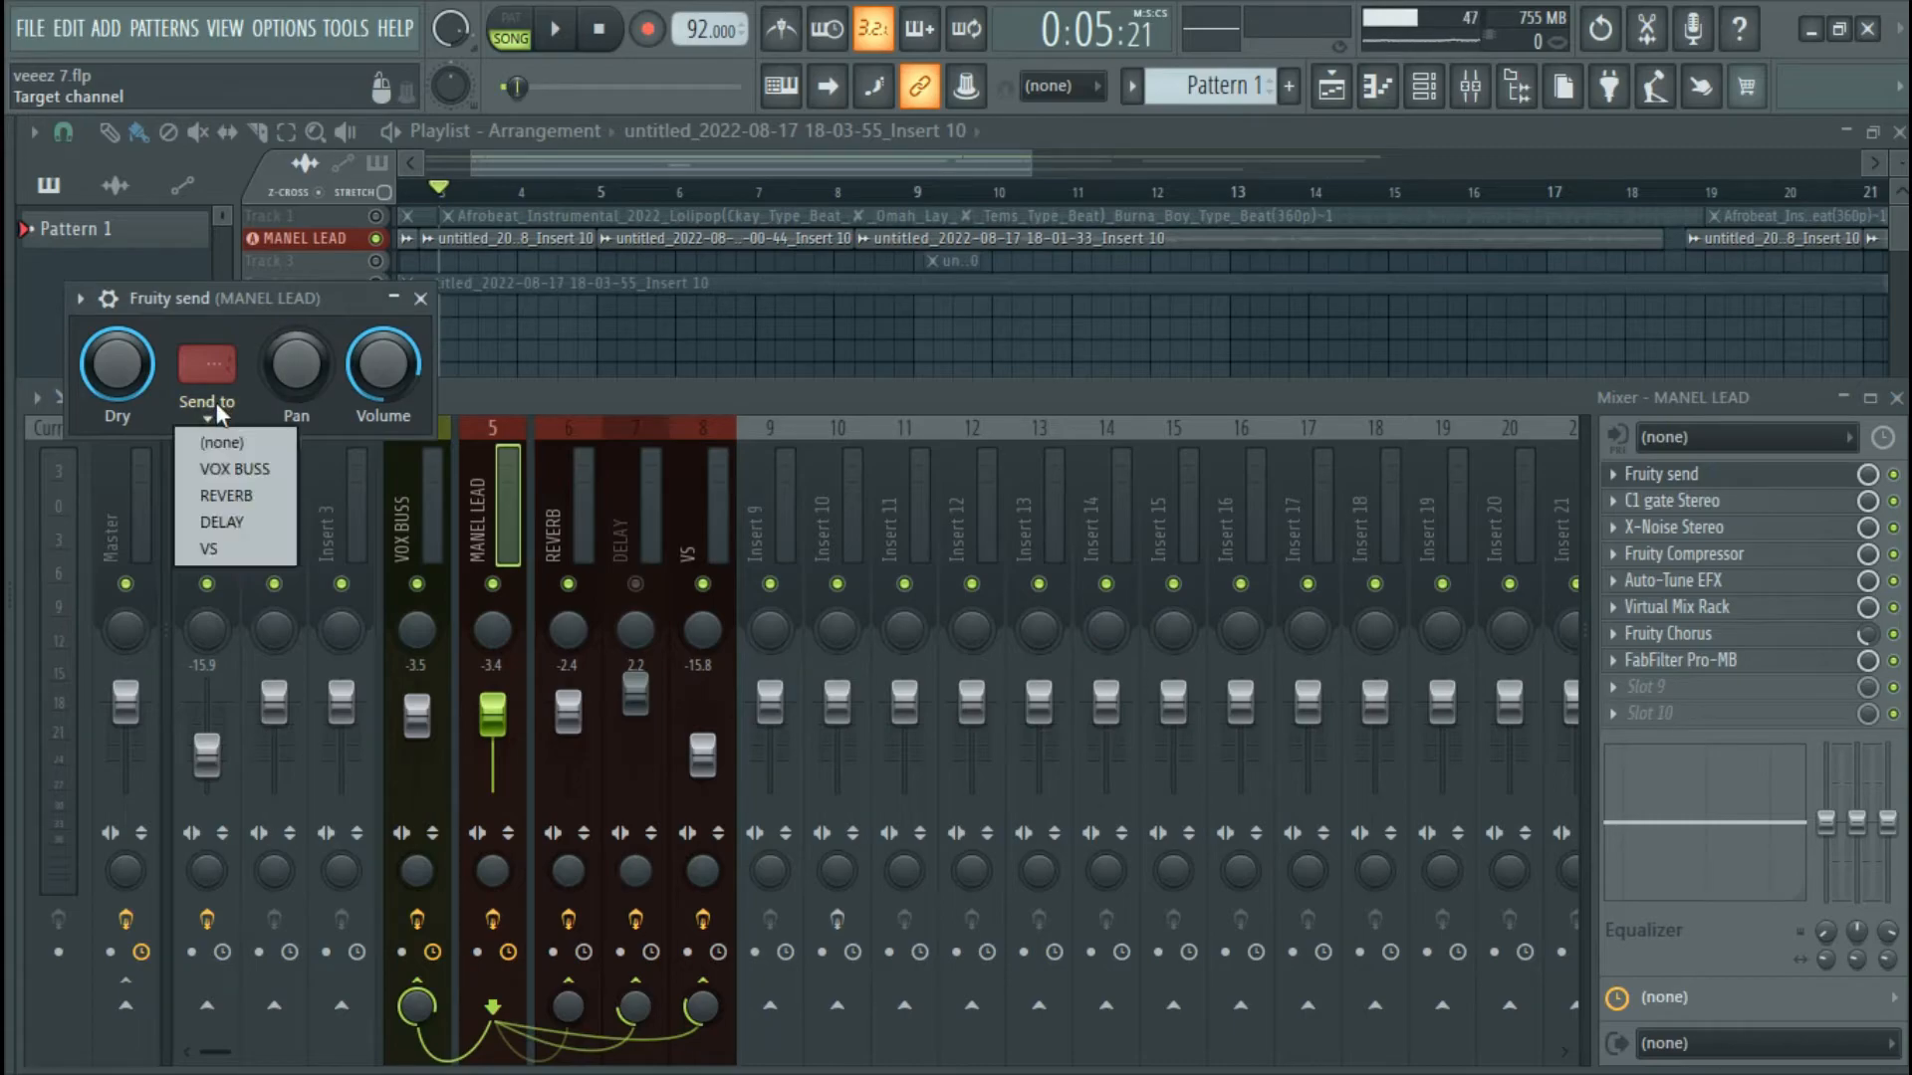
click(266, 496)
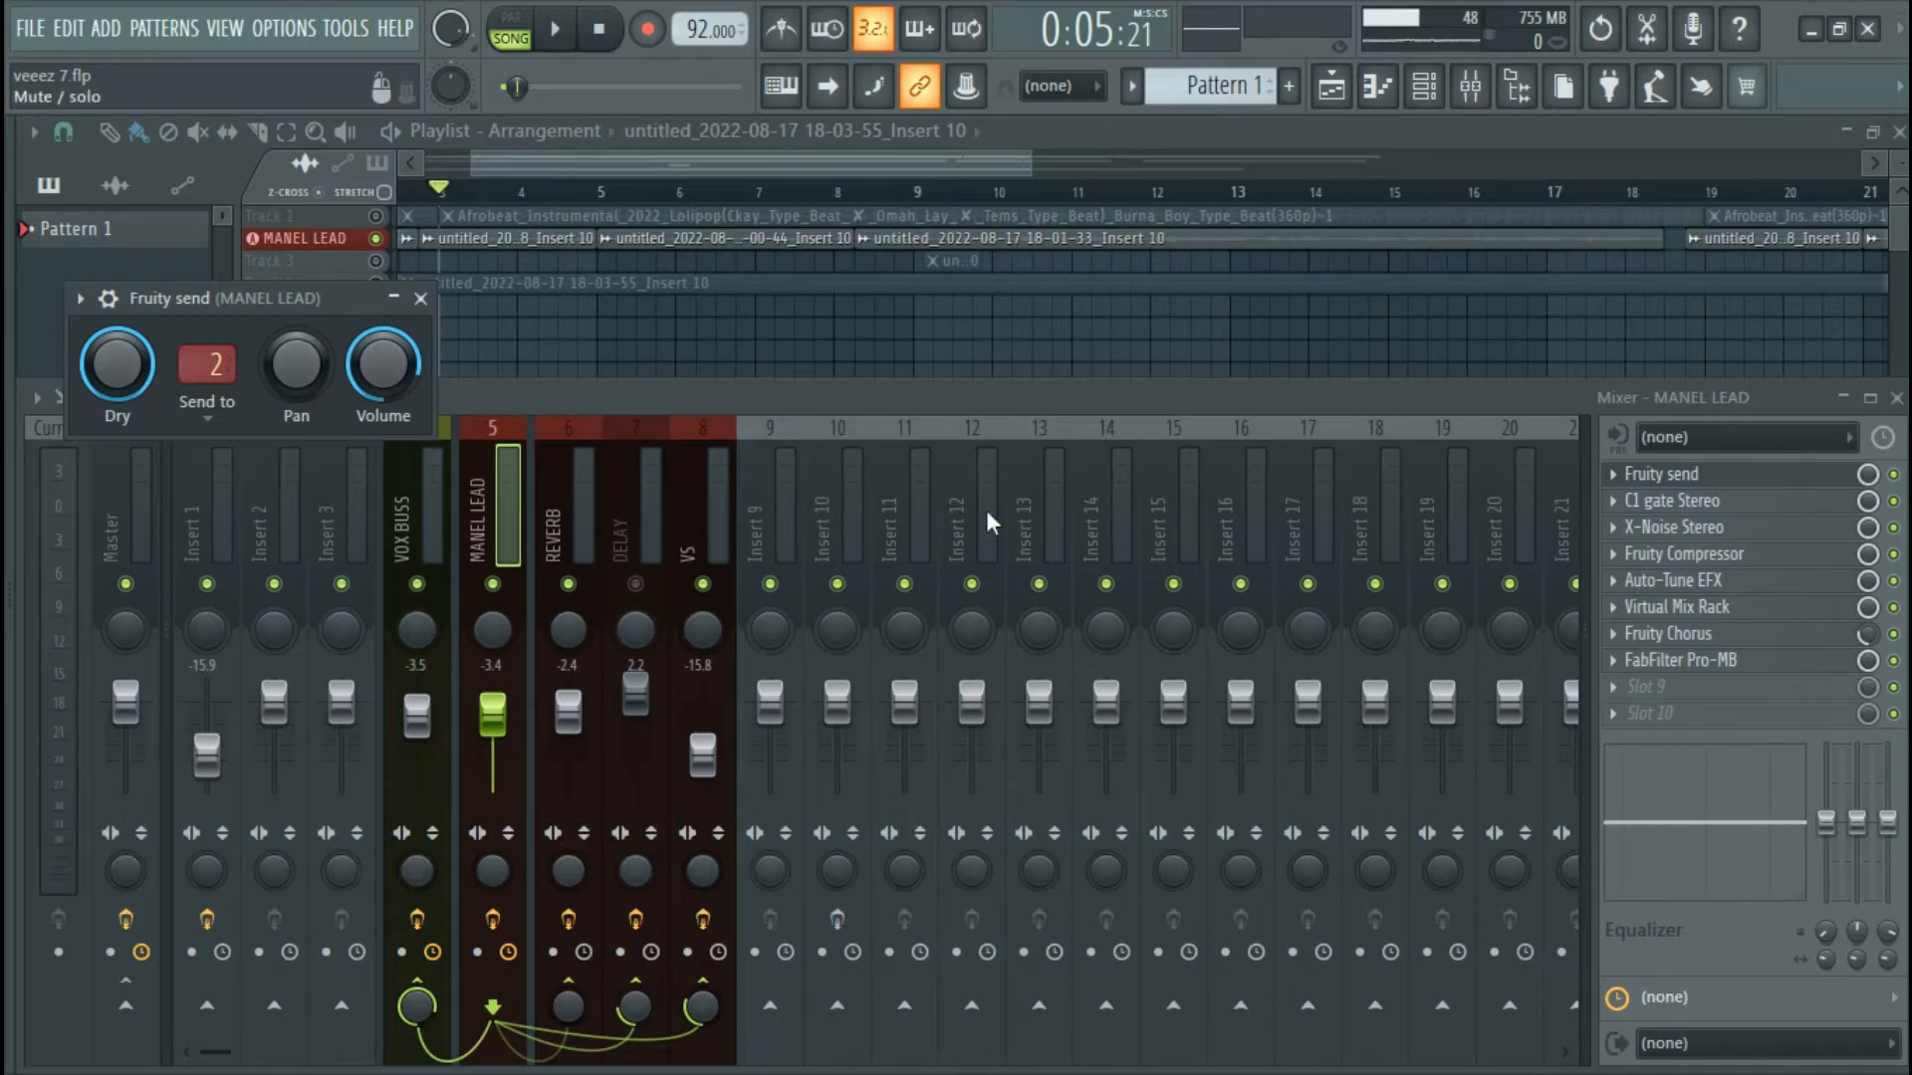
Play the vocal through the Fruity Send routing, and review the REVERB, DELAY, VS and VOX BUSS effect chains.
key(space)
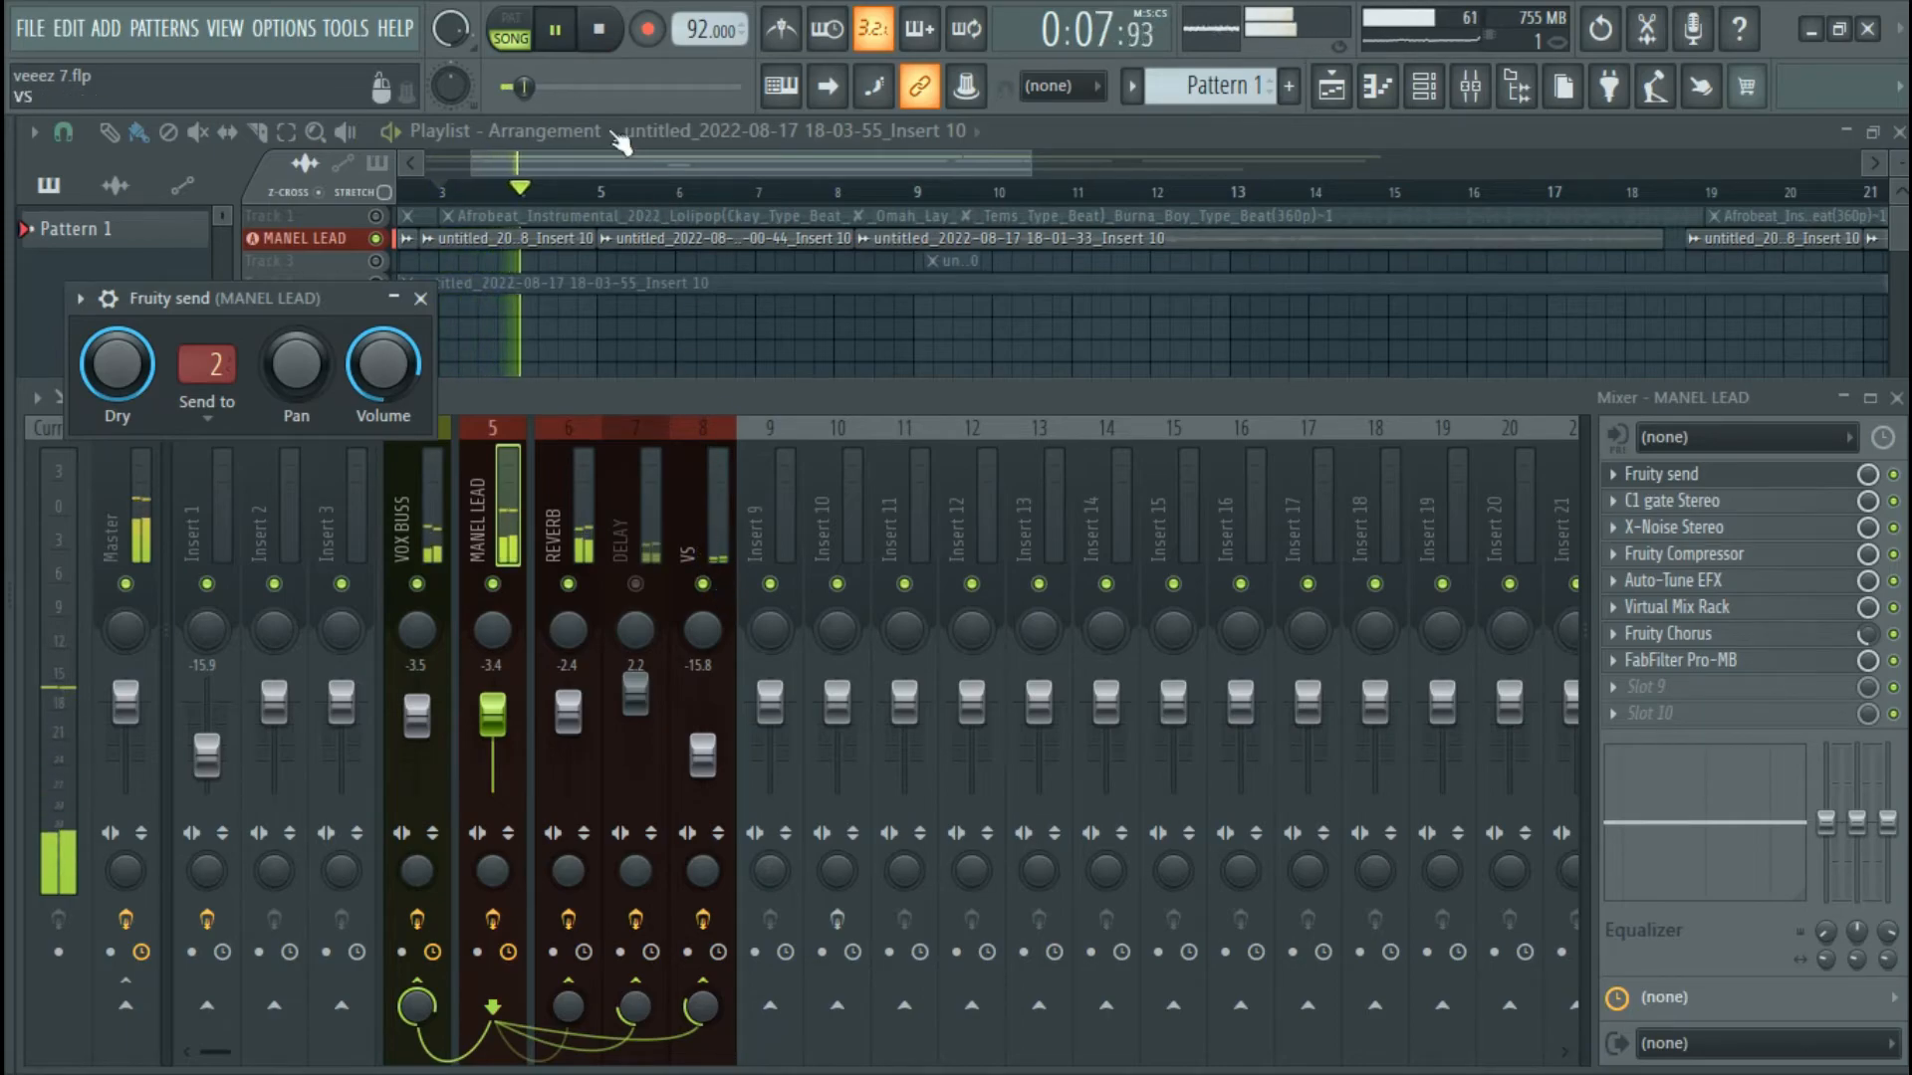
click(602, 35)
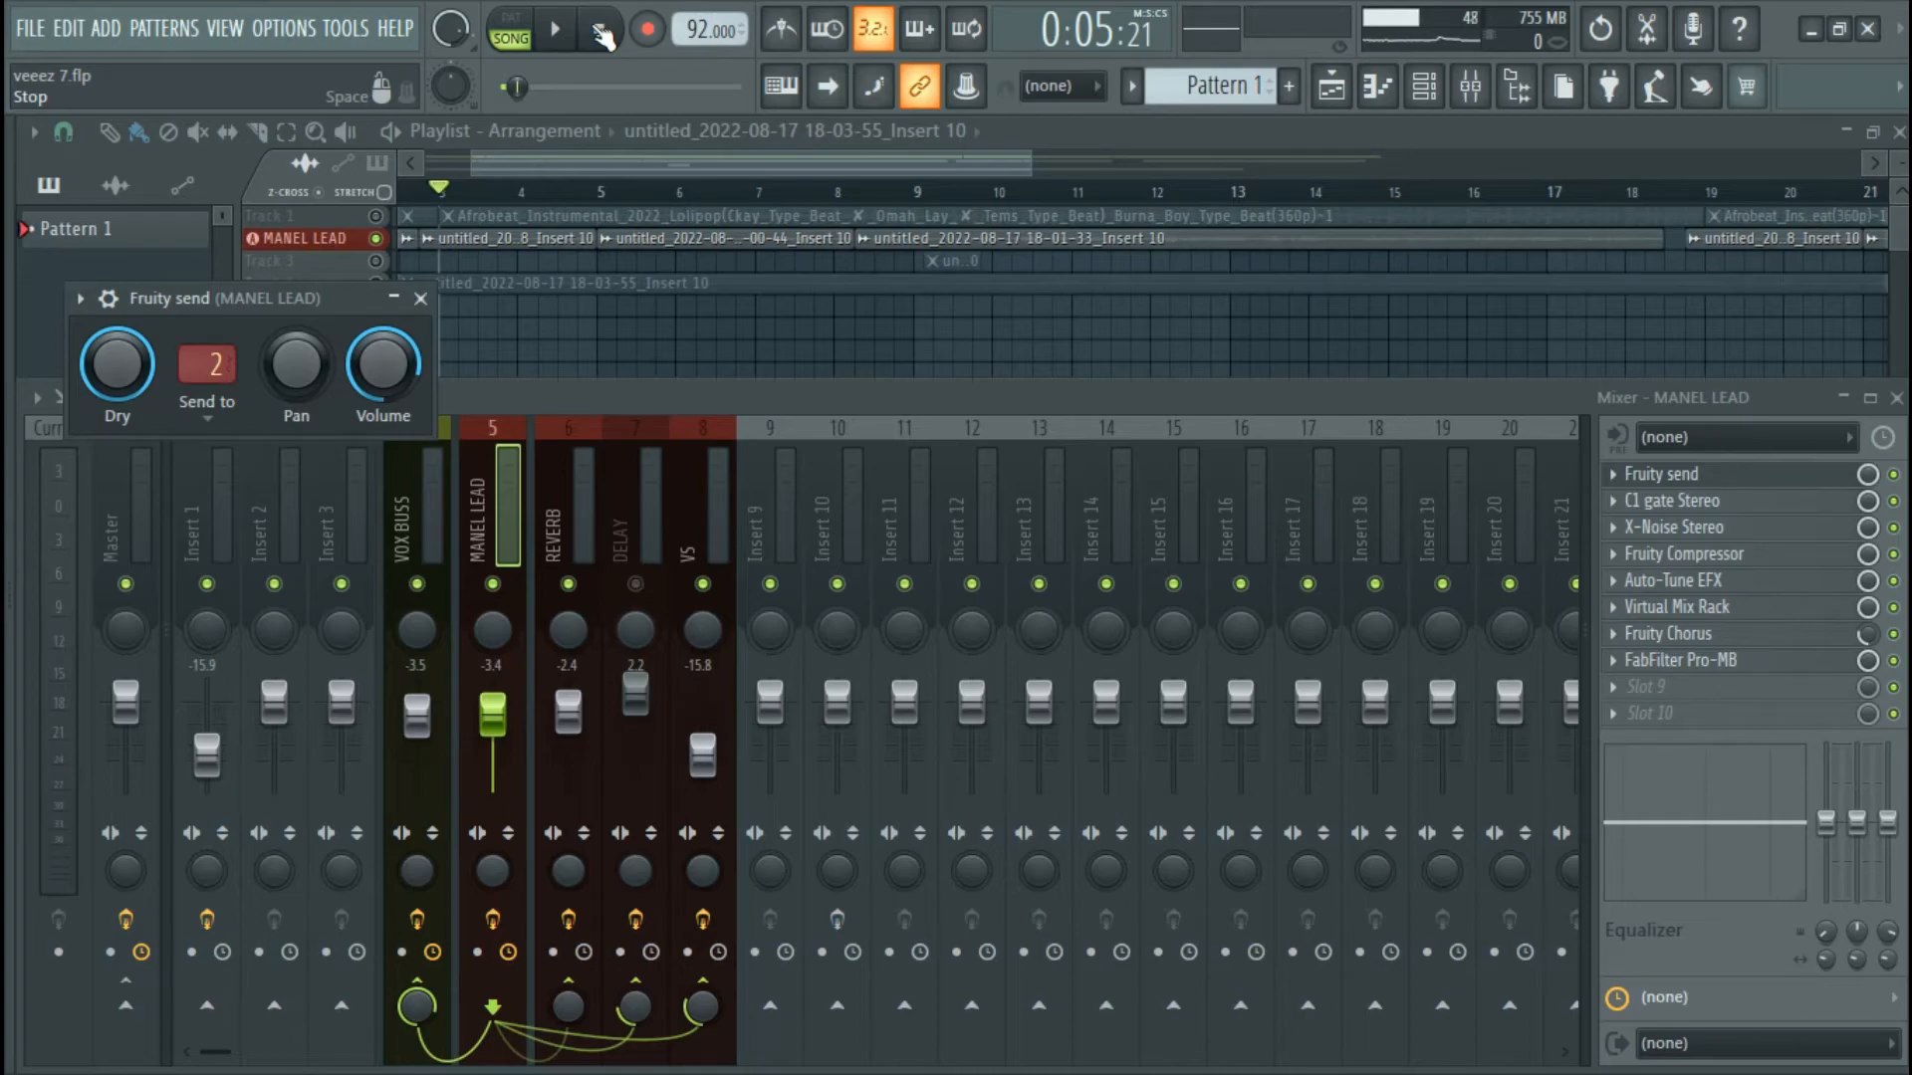
click(564, 453)
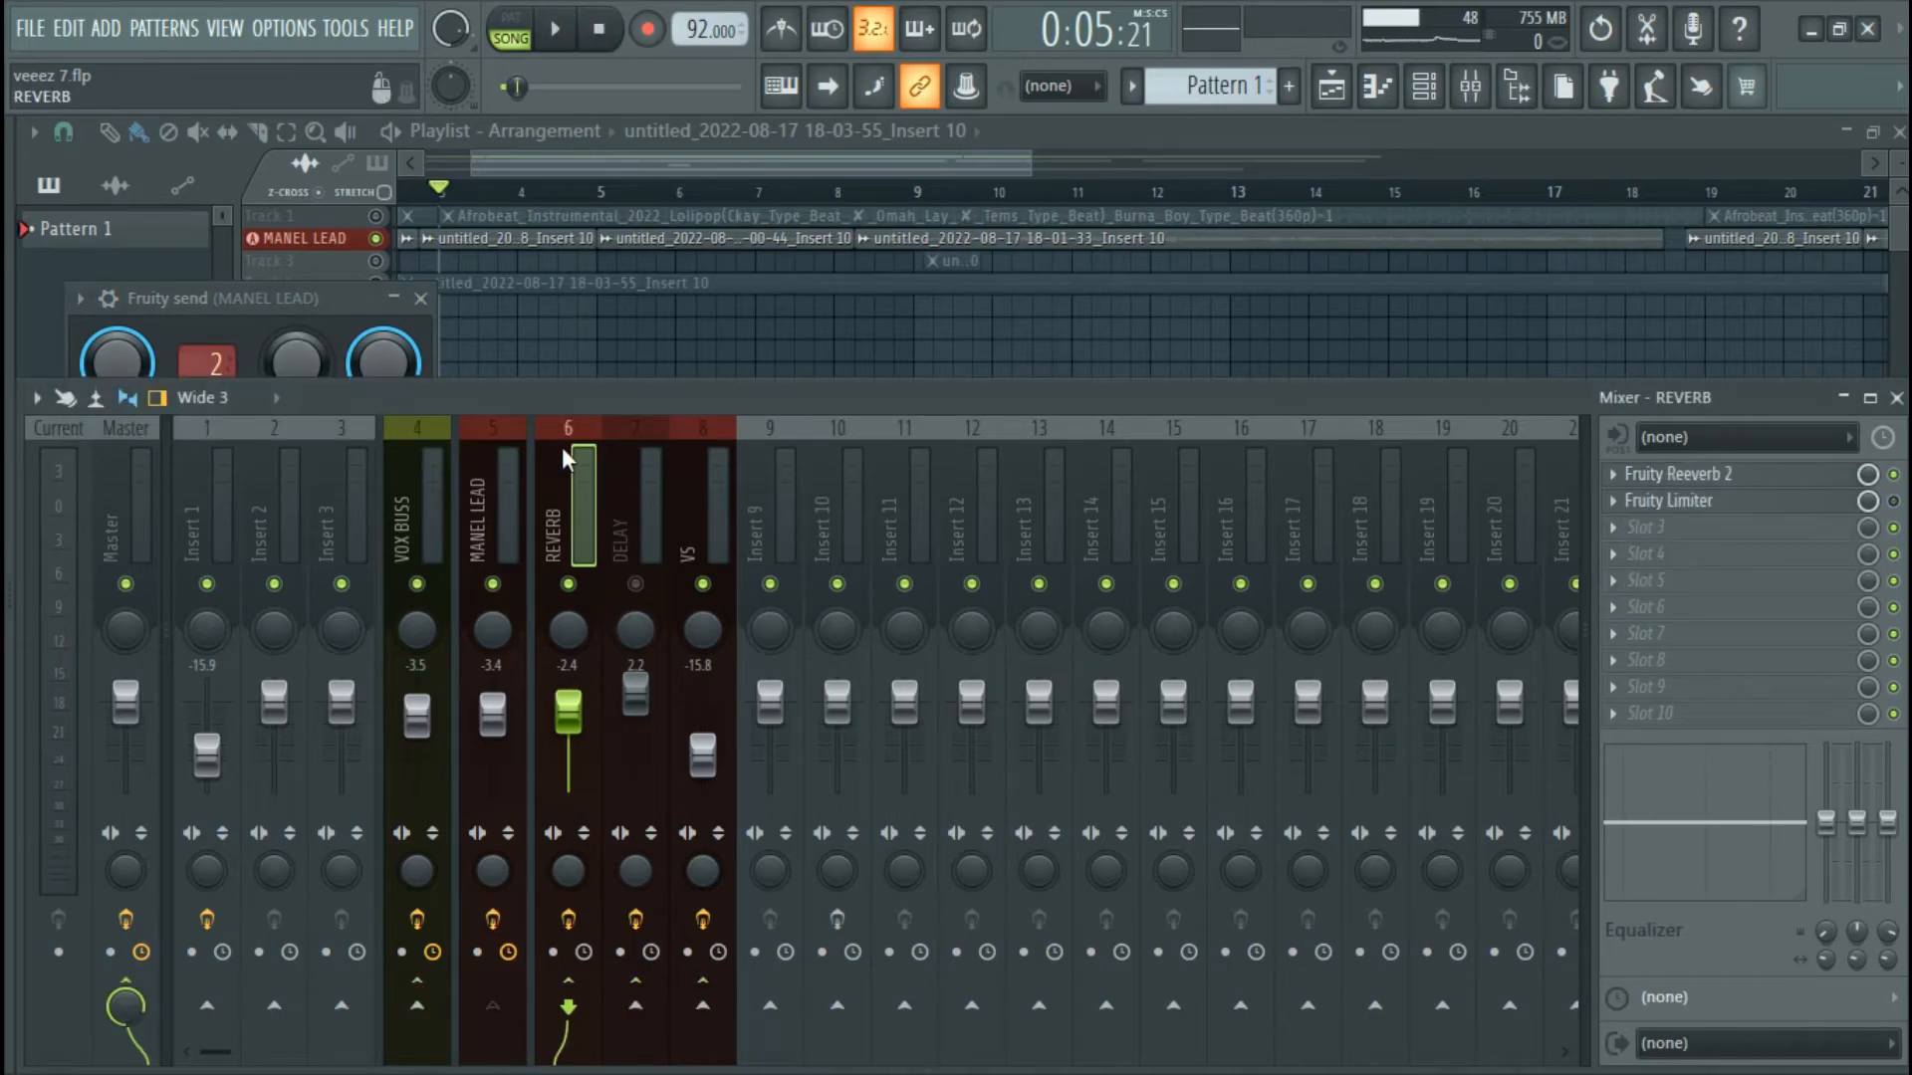
click(619, 475)
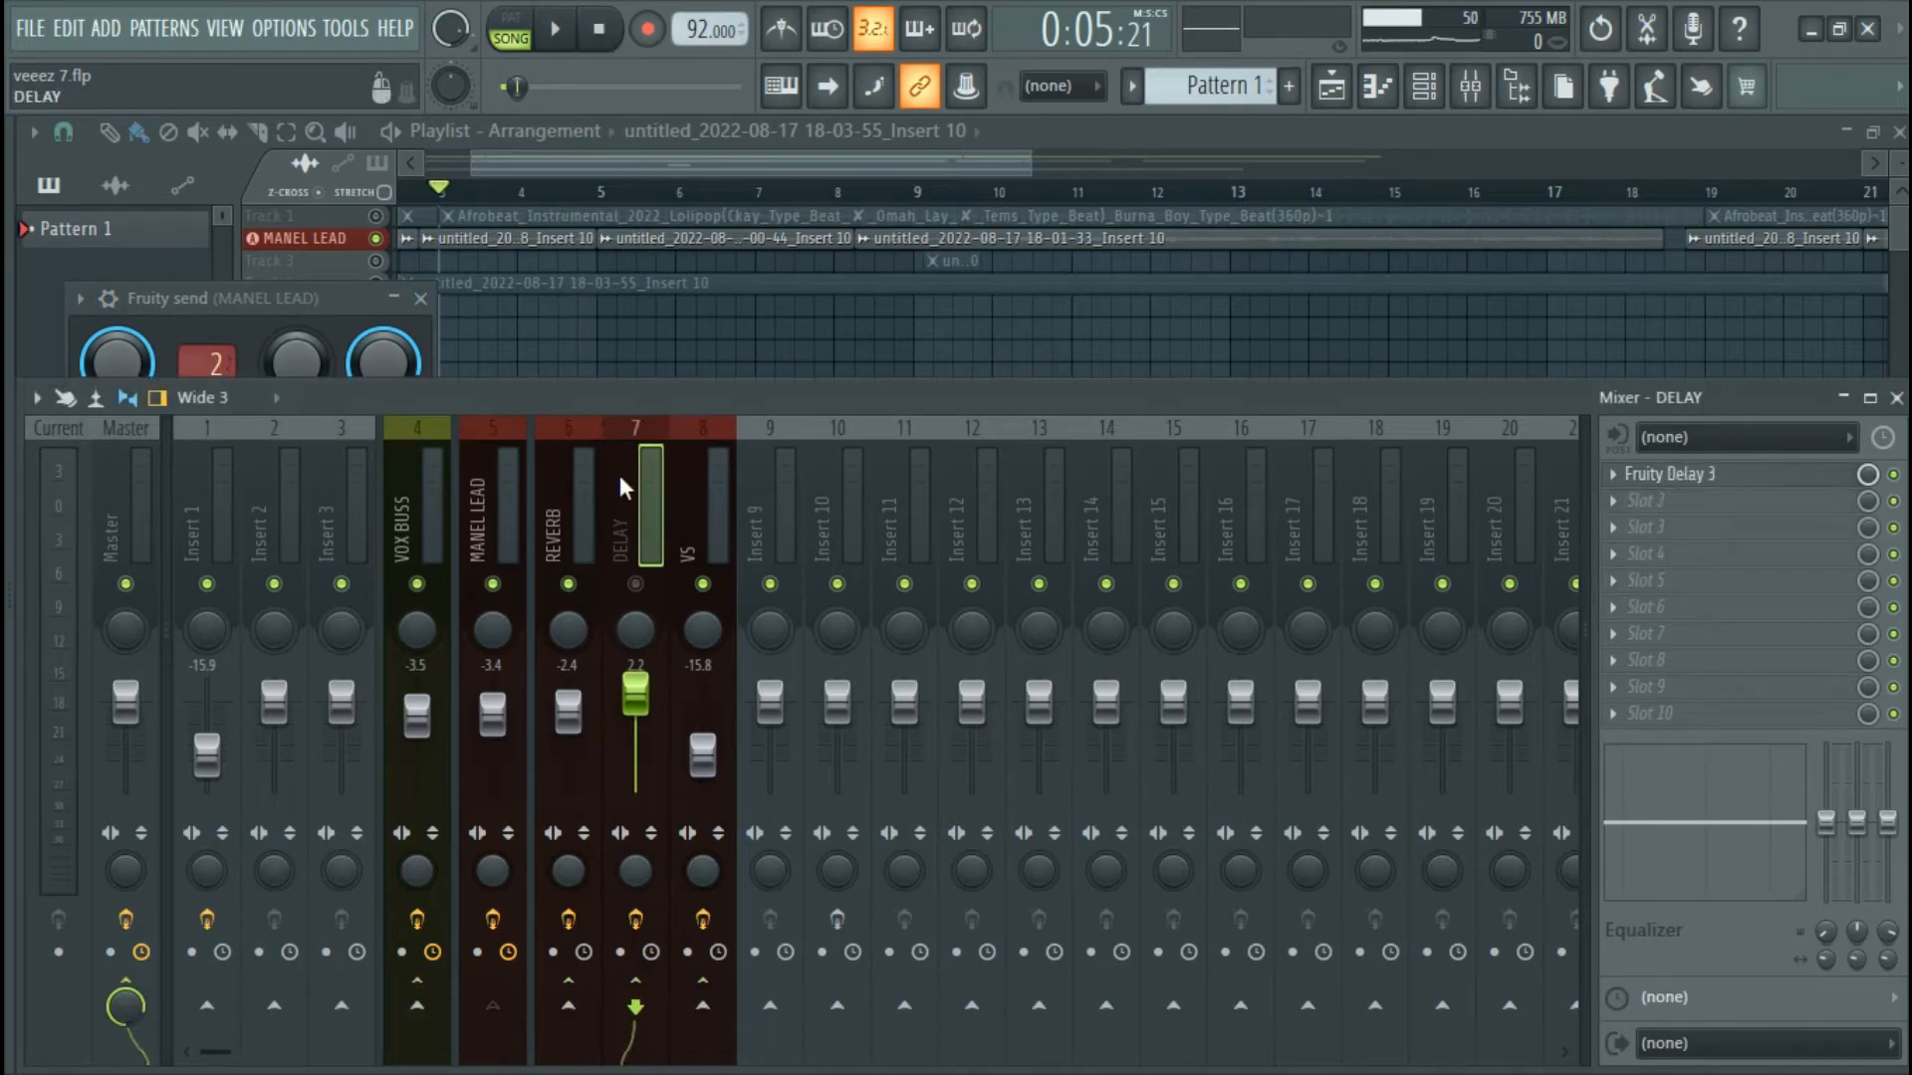
click(673, 486)
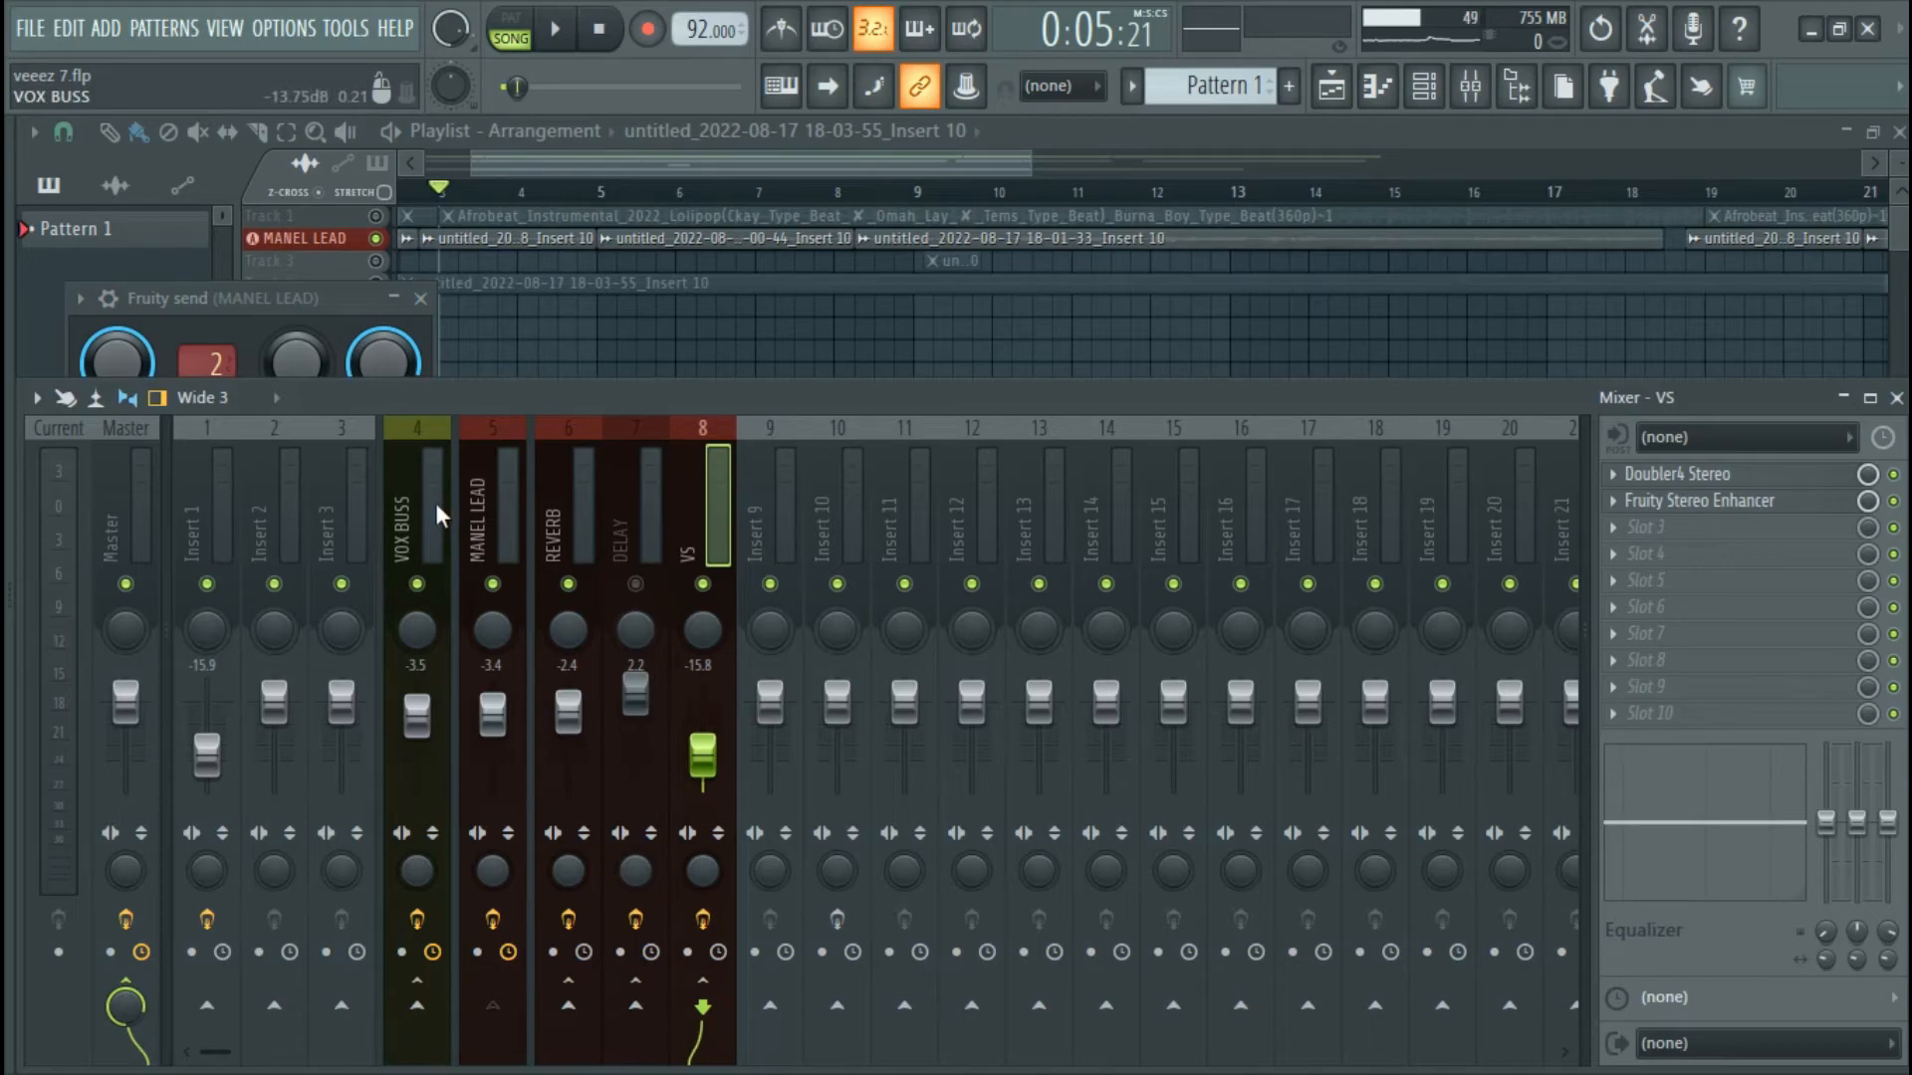
click(434, 503)
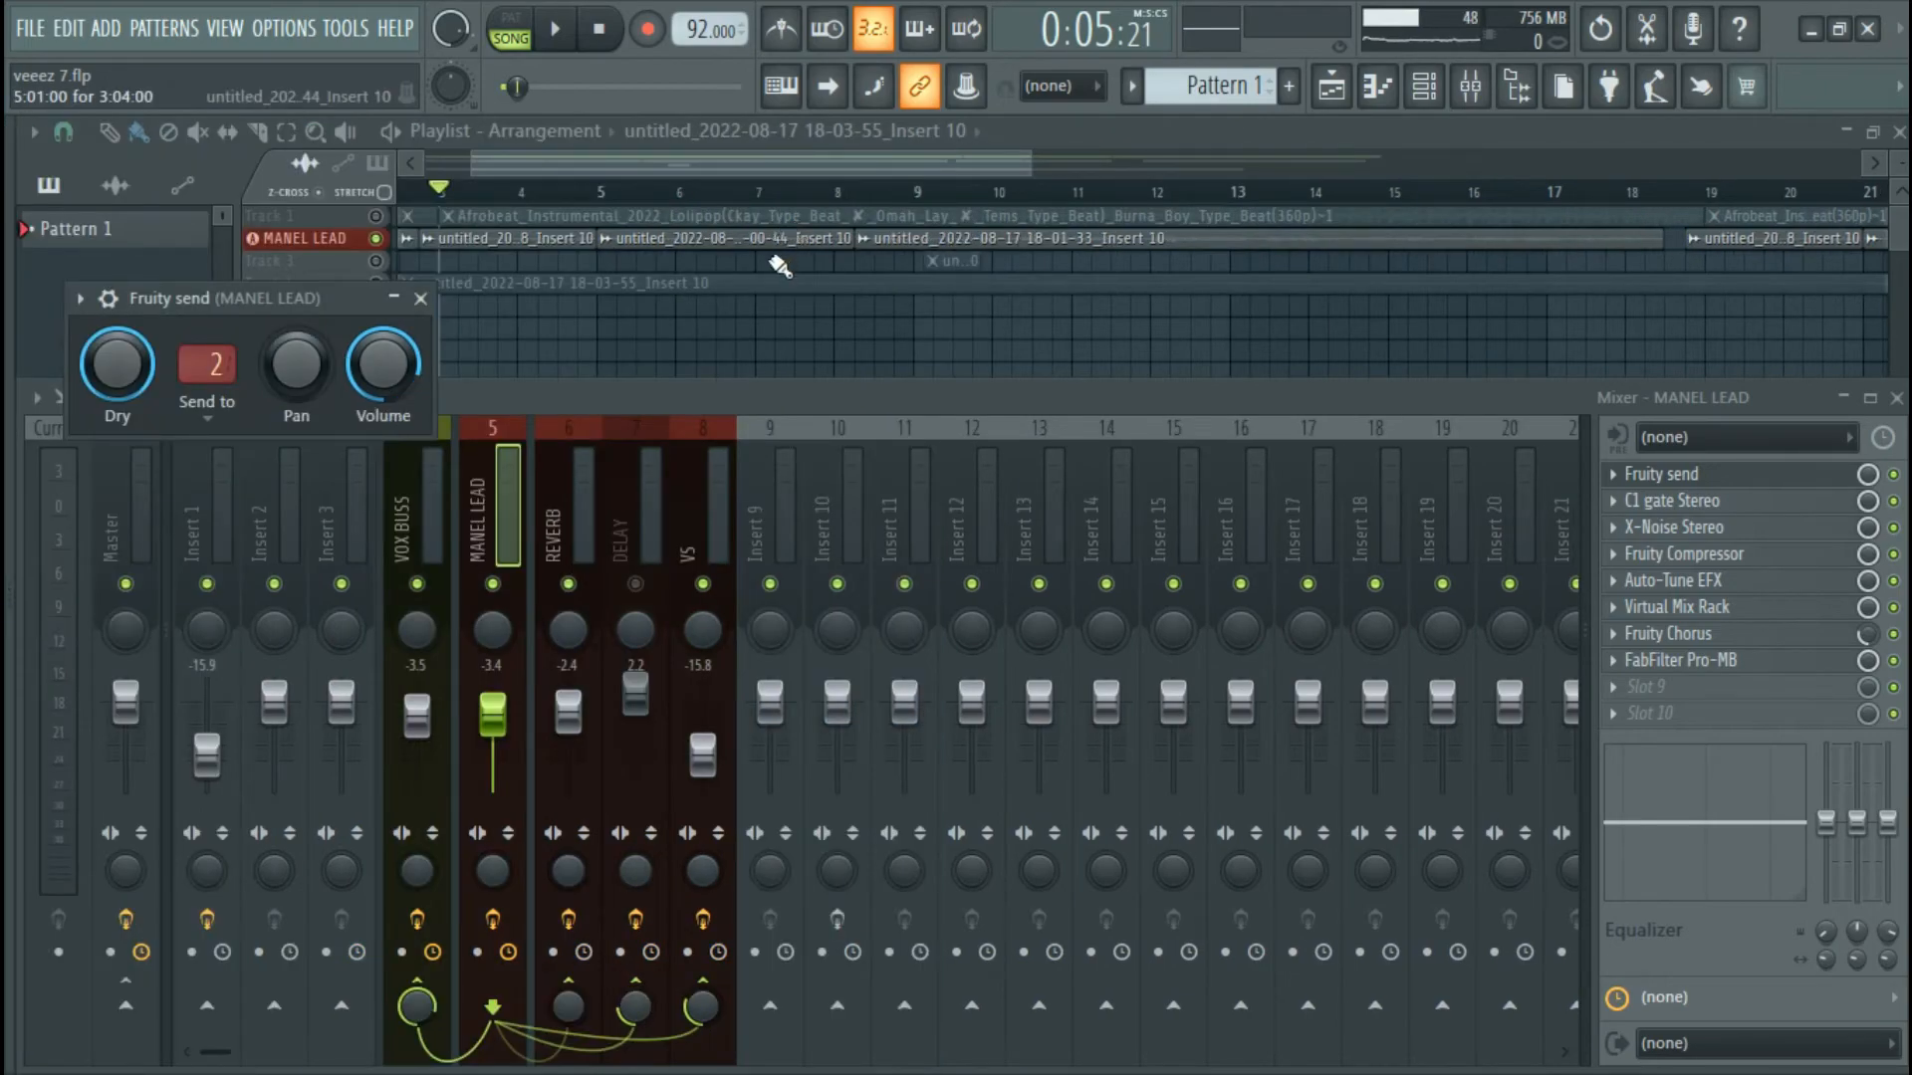
Play a short piece of the vocal and lower the REVERB track's volume to -24.6 dB.
key(space)
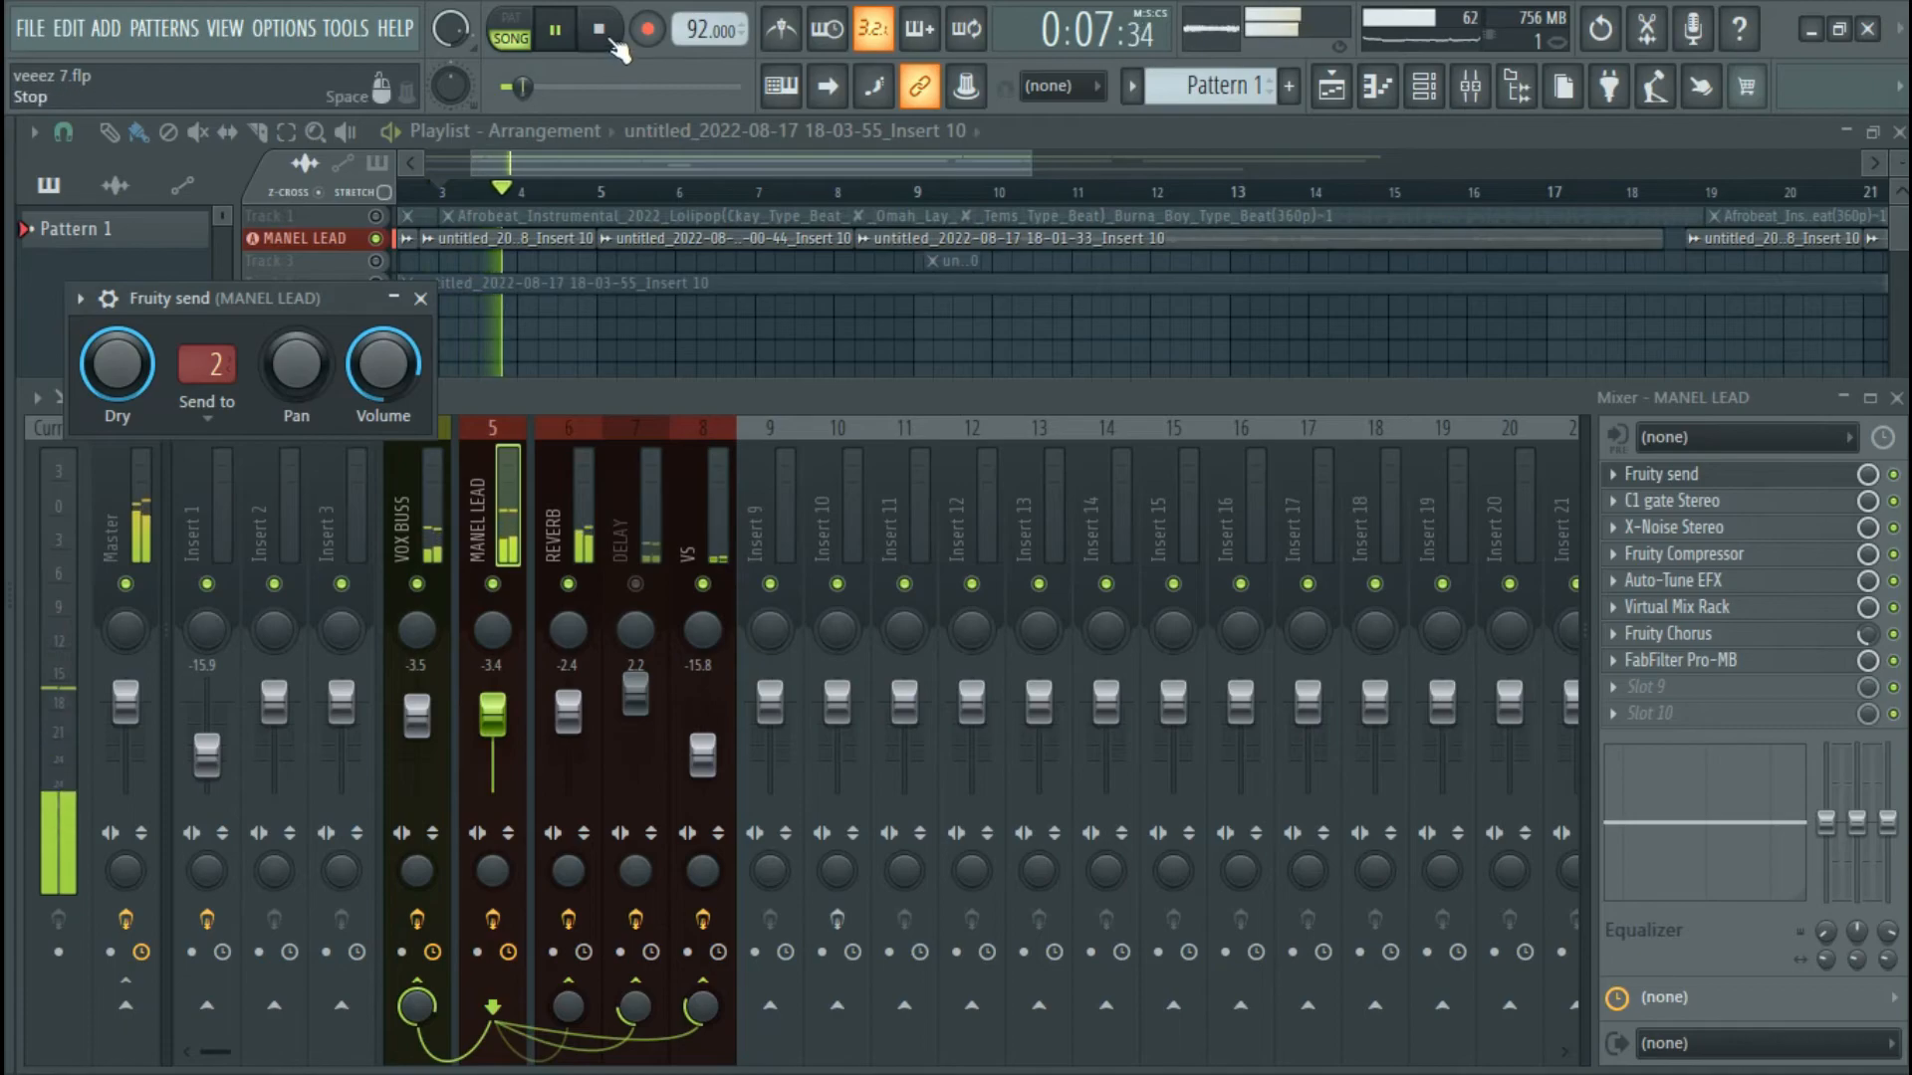
key(space)
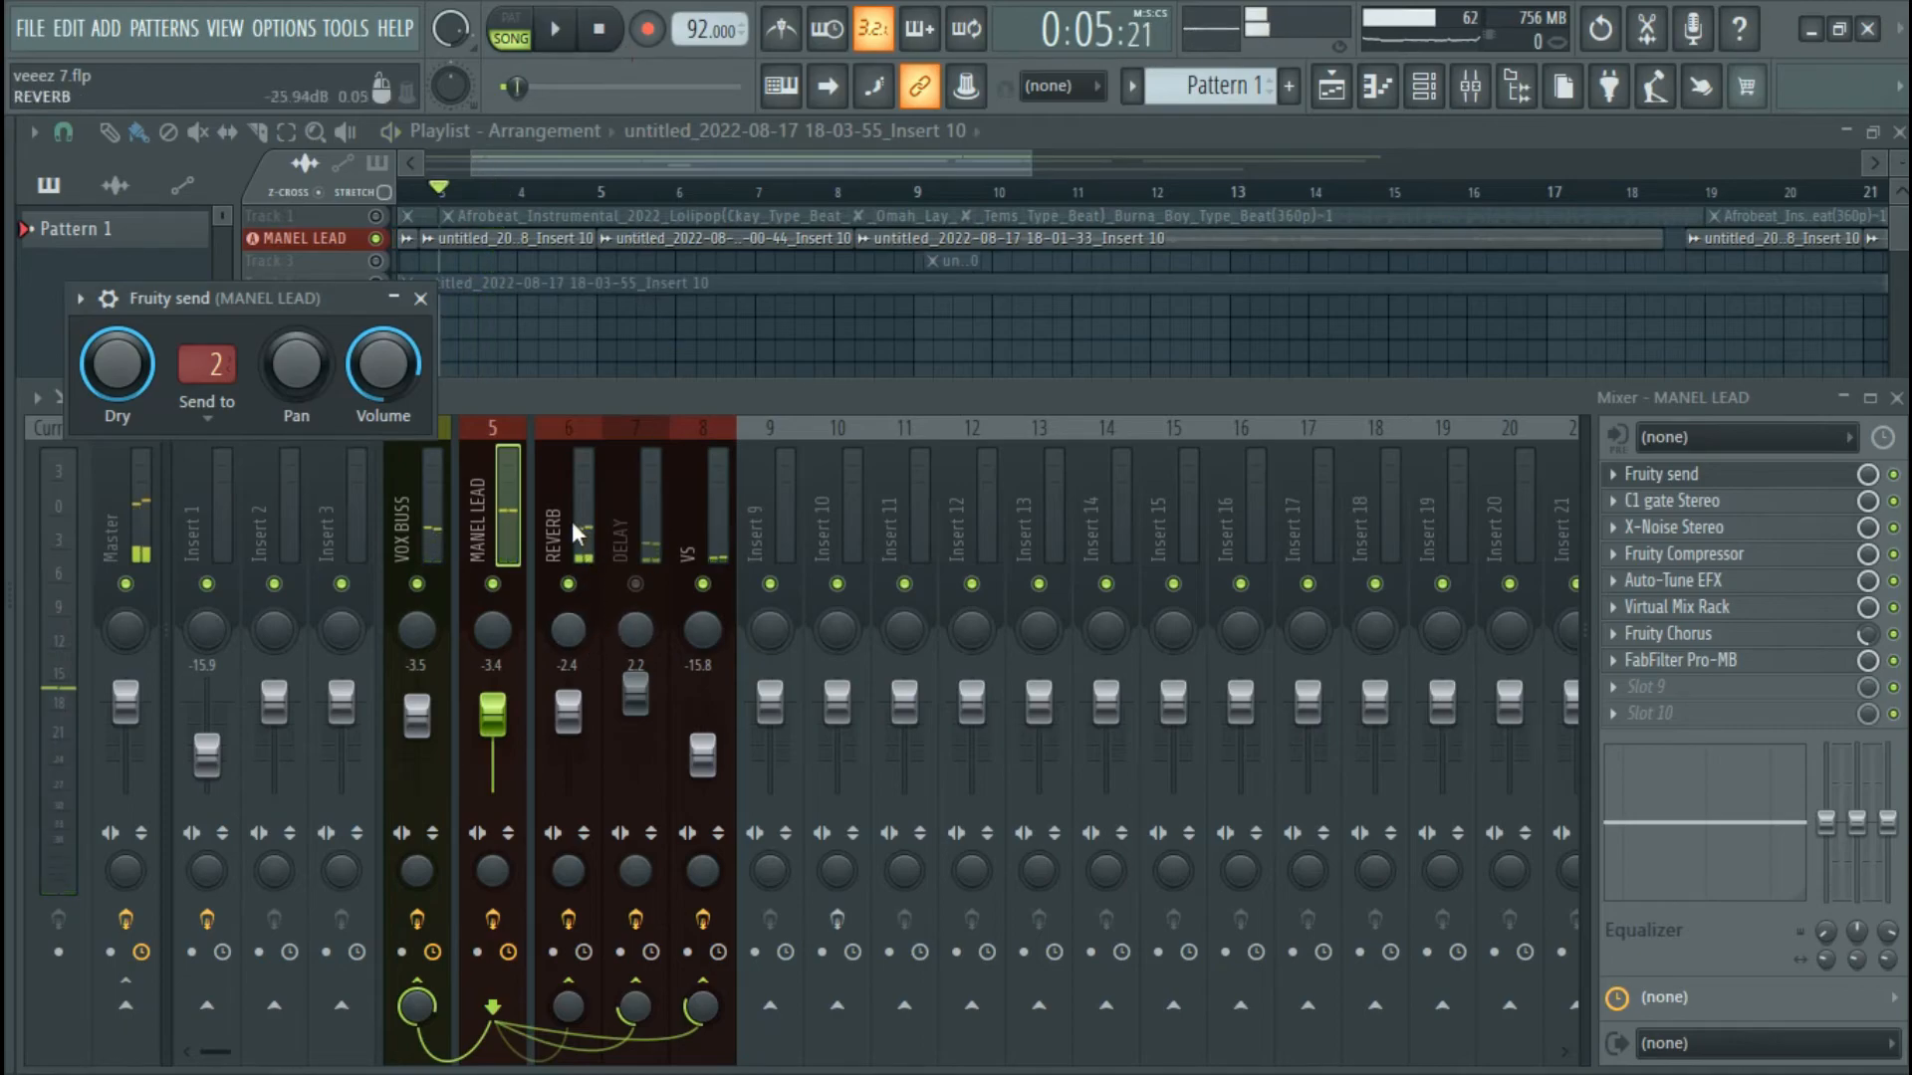
drag(569, 713, 568, 774)
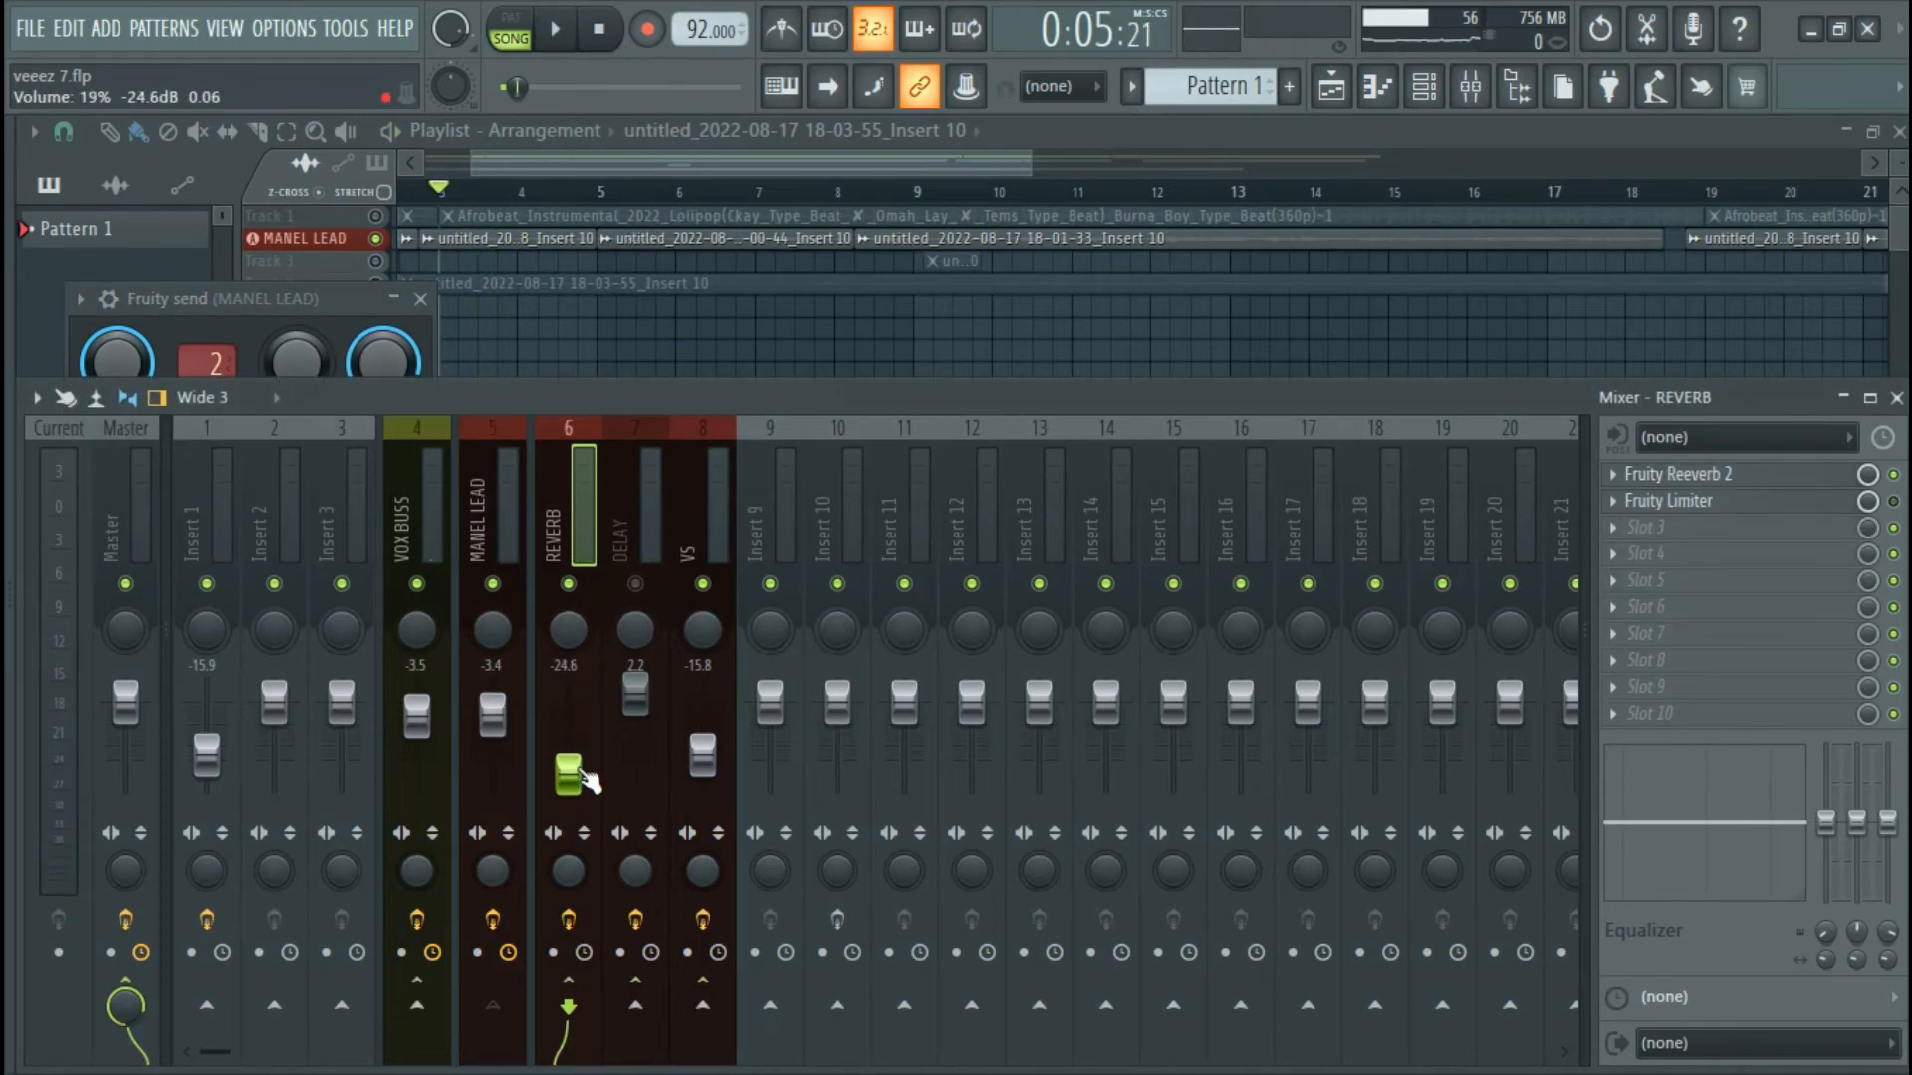
Check and close MANEL LEAD's Fruity Send window, and set the REVERB track's volume to -19.8 dB during playback.
click(504, 556)
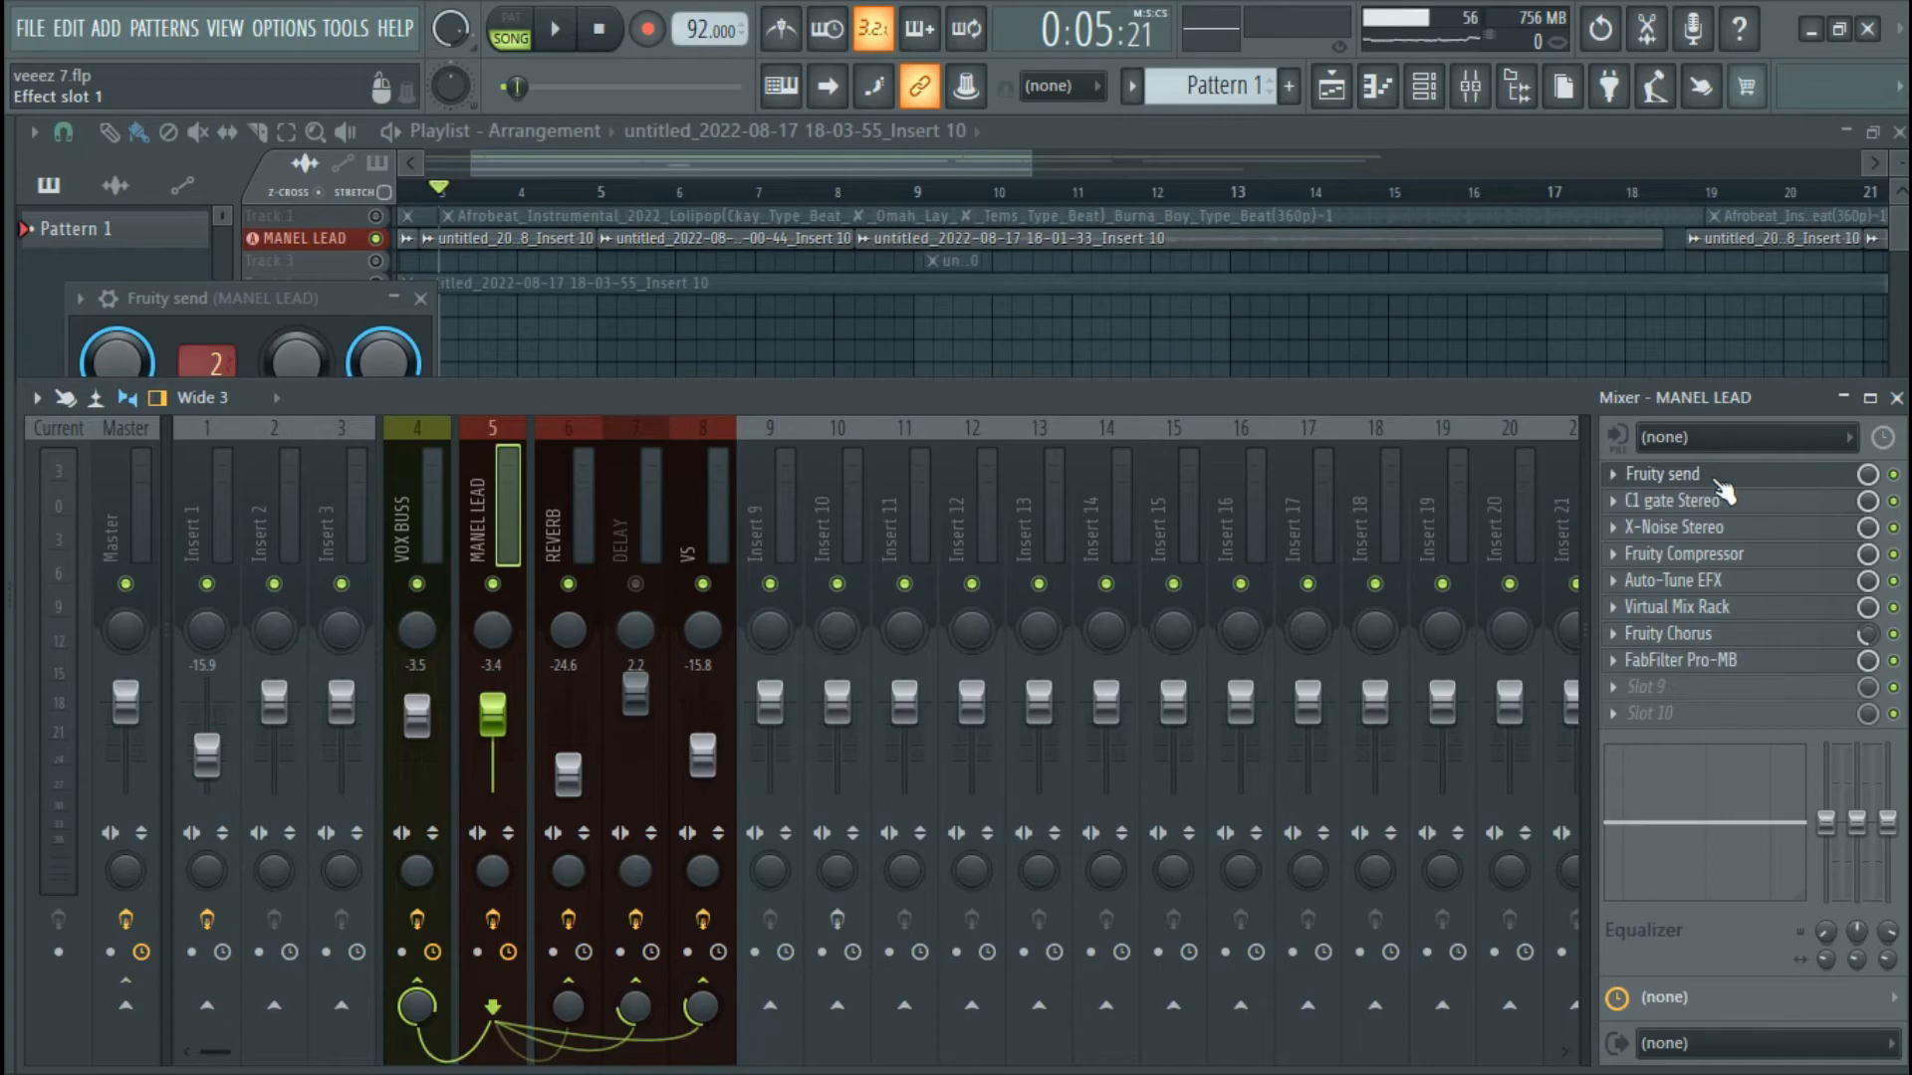
click(1643, 475)
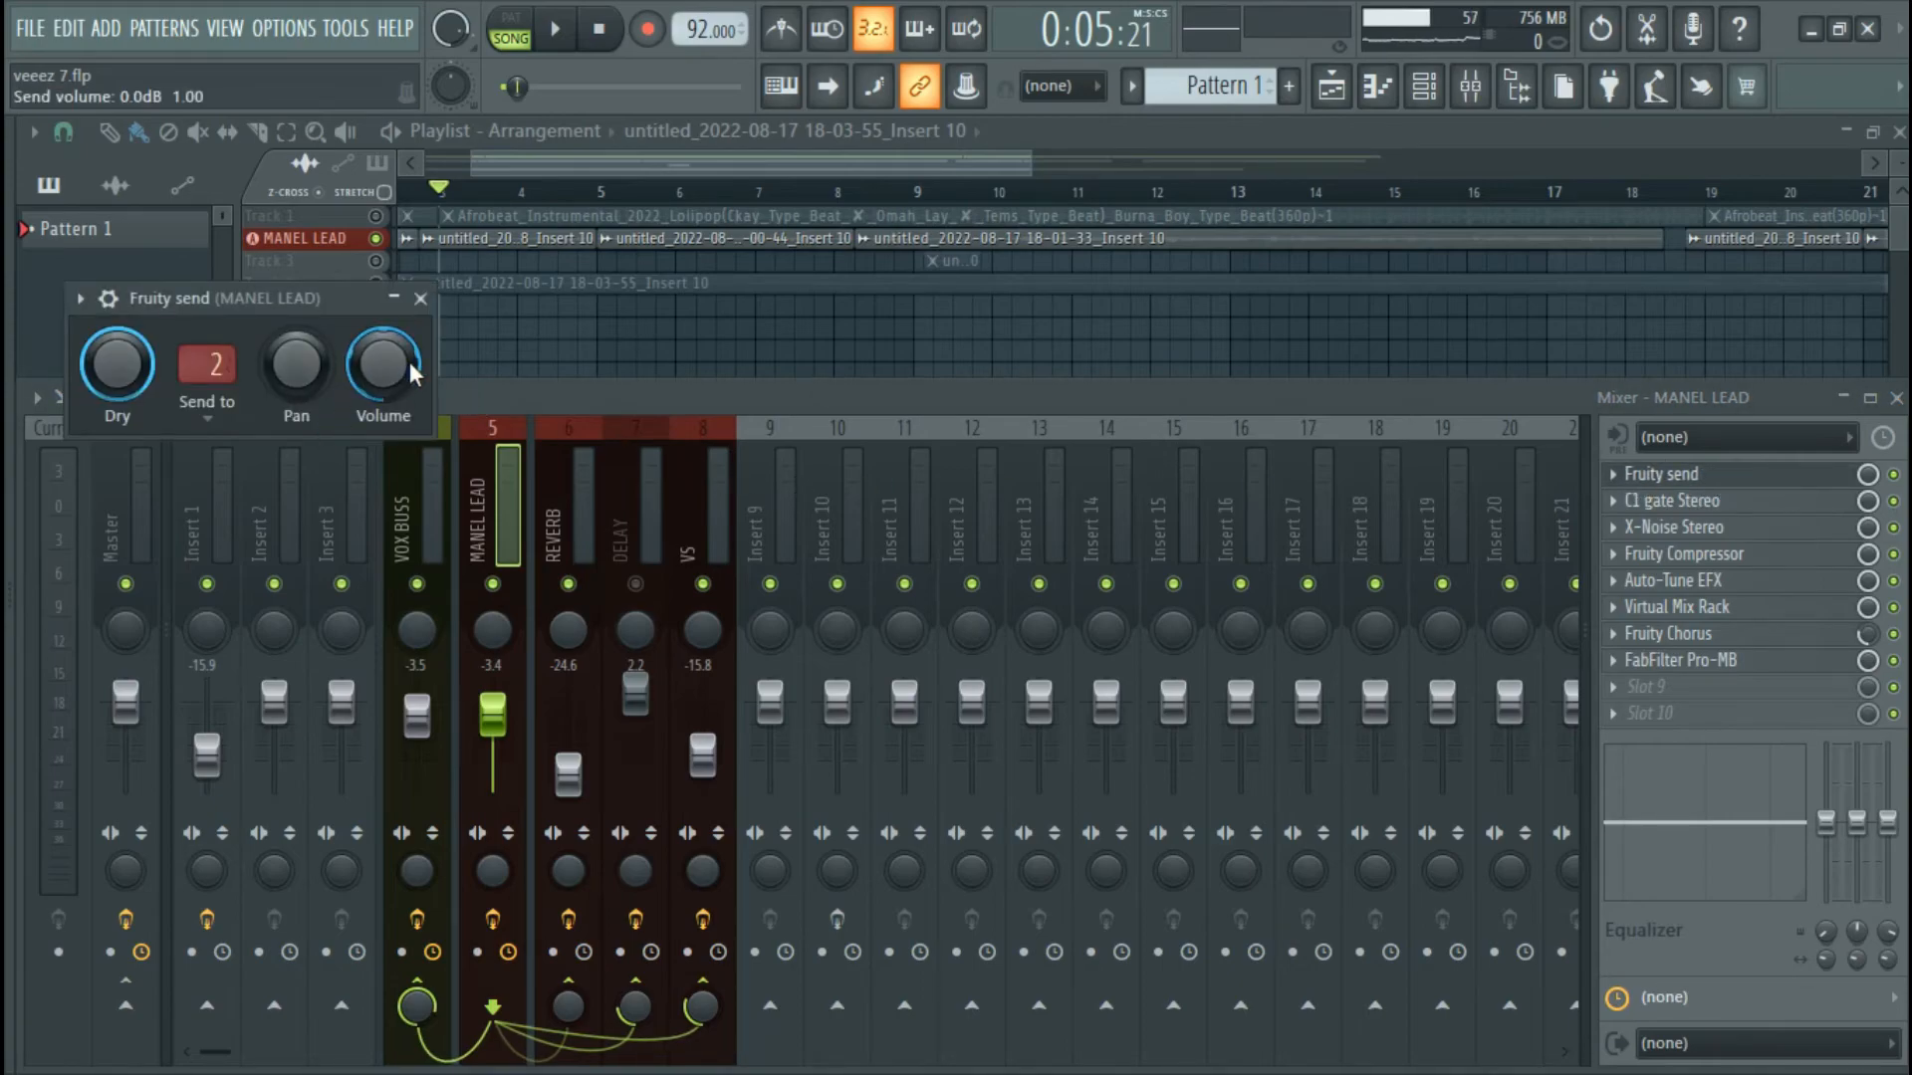
click(421, 297)
click(556, 29)
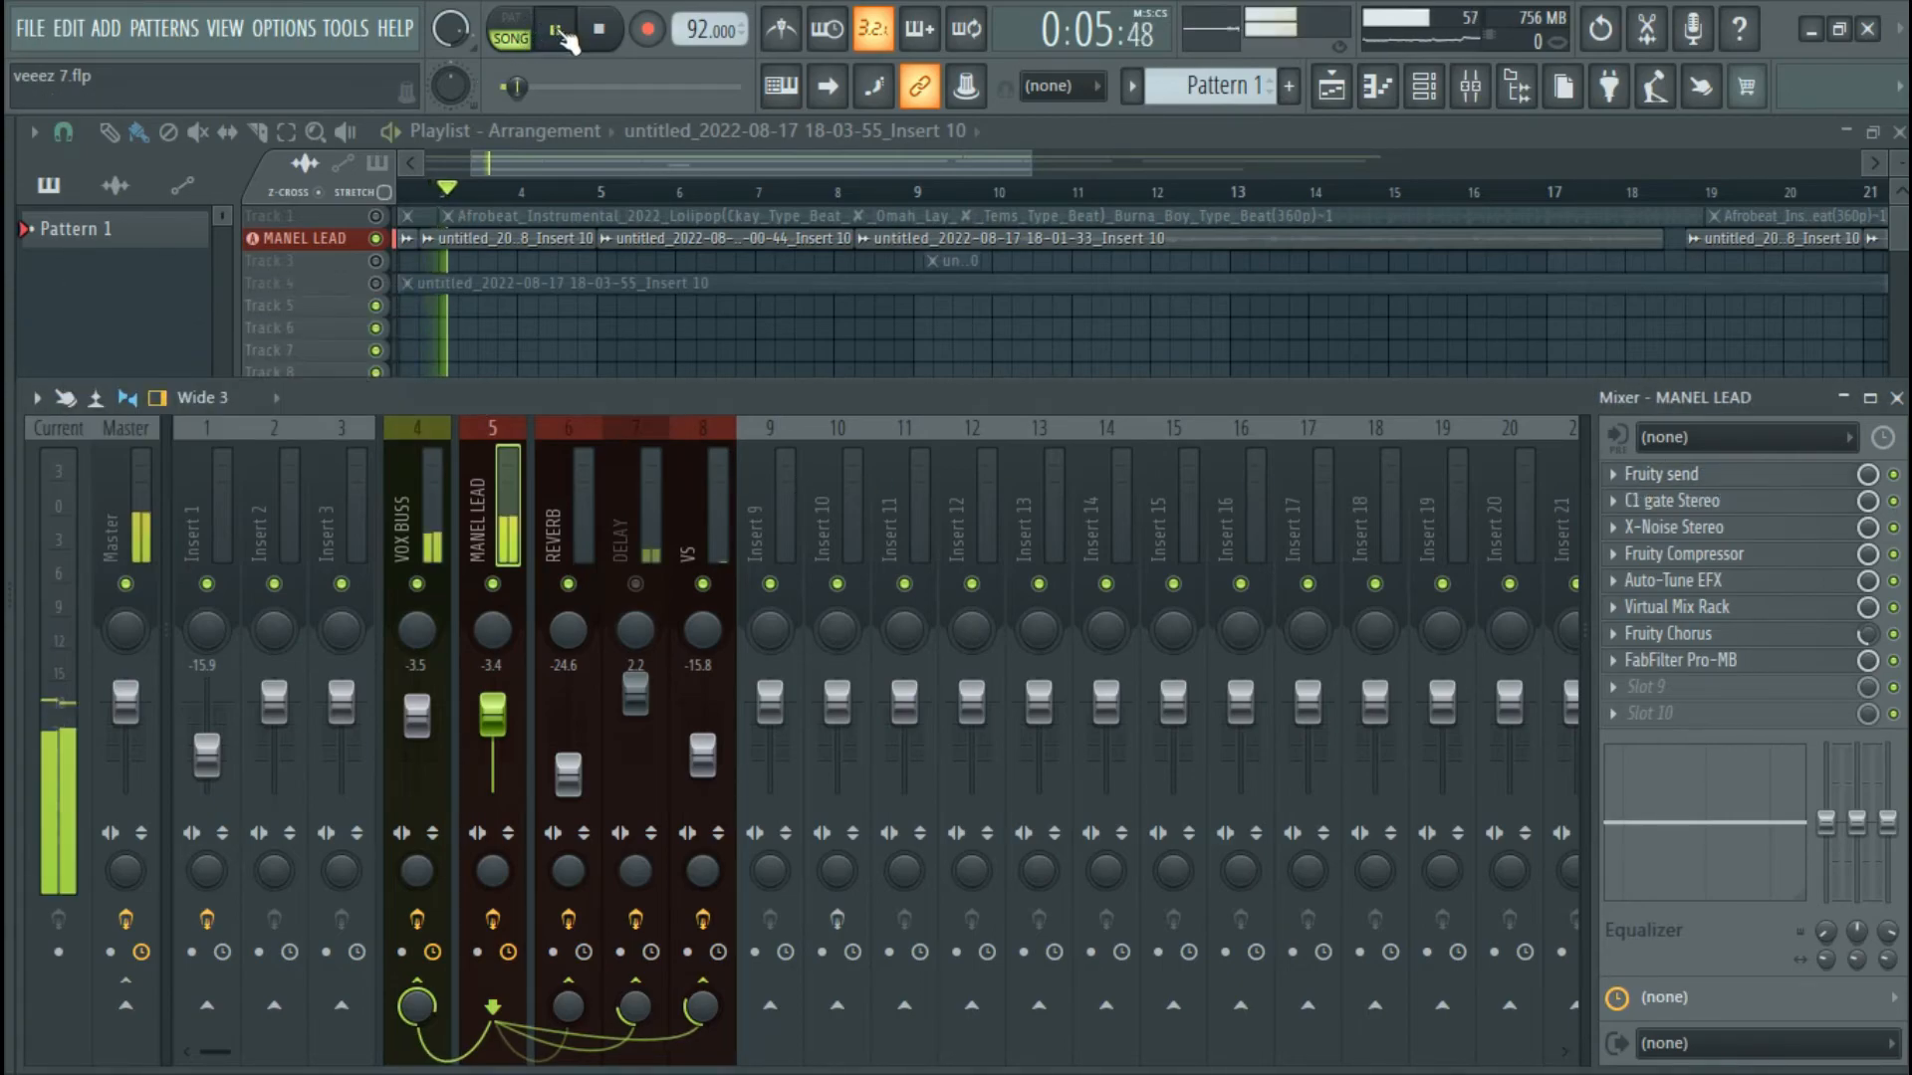
drag(568, 775, 568, 766)
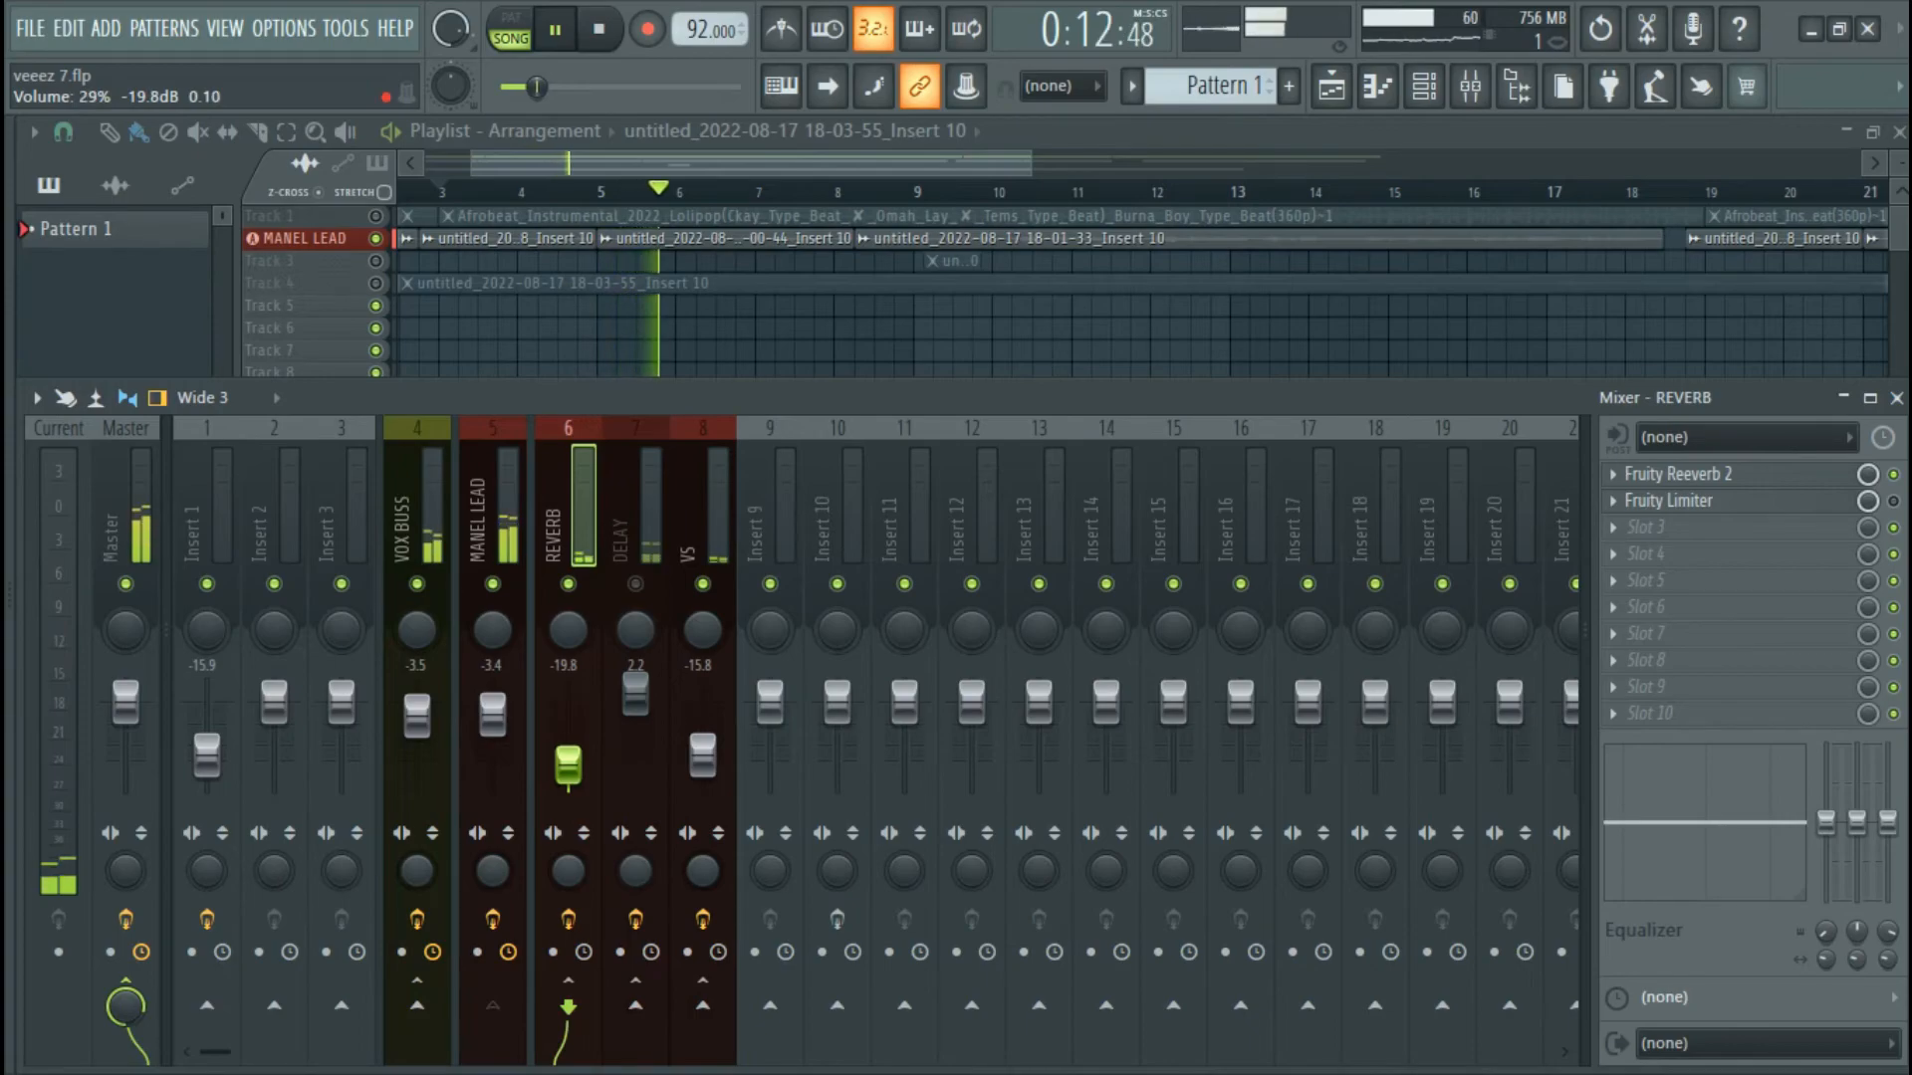
Unmute the instrumental on playlist Track 1 and the DELAY mixer track during playback, and stop the song.
click(375, 216)
click(1470, 86)
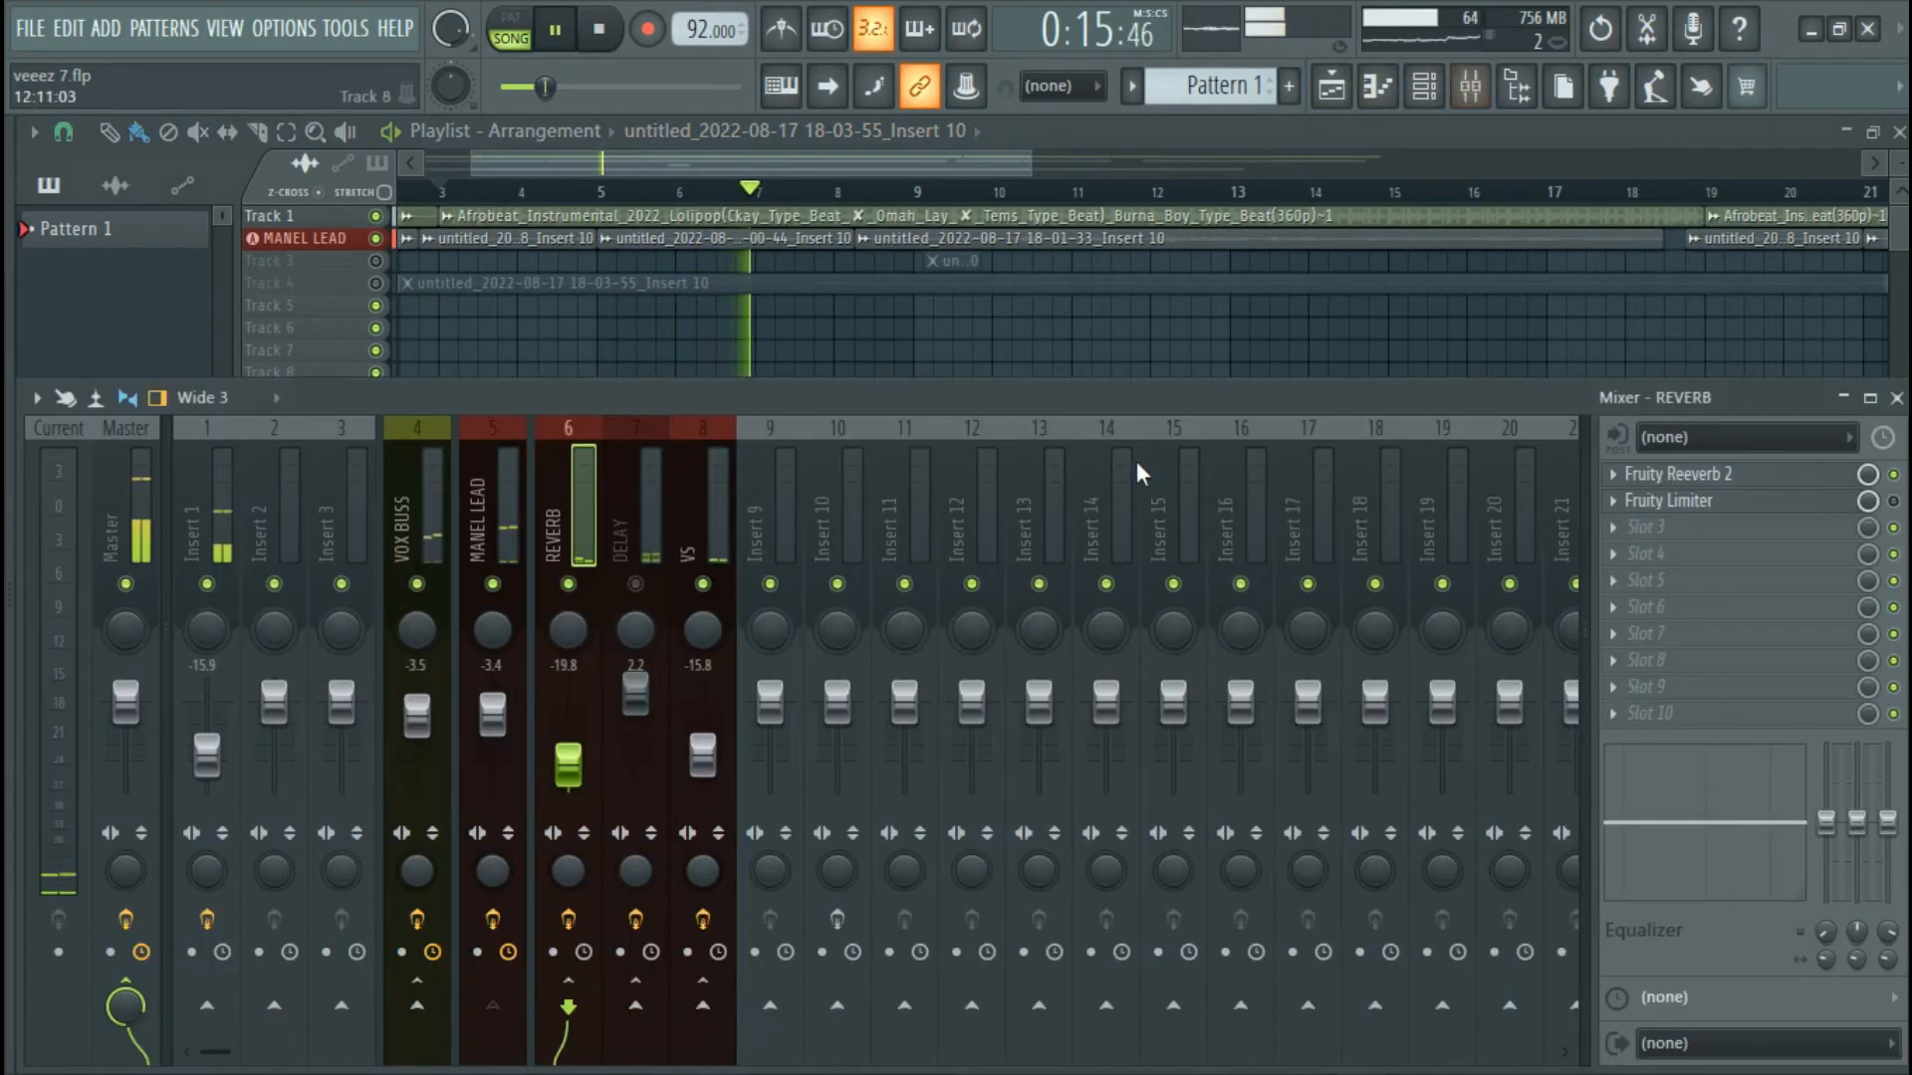
click(636, 584)
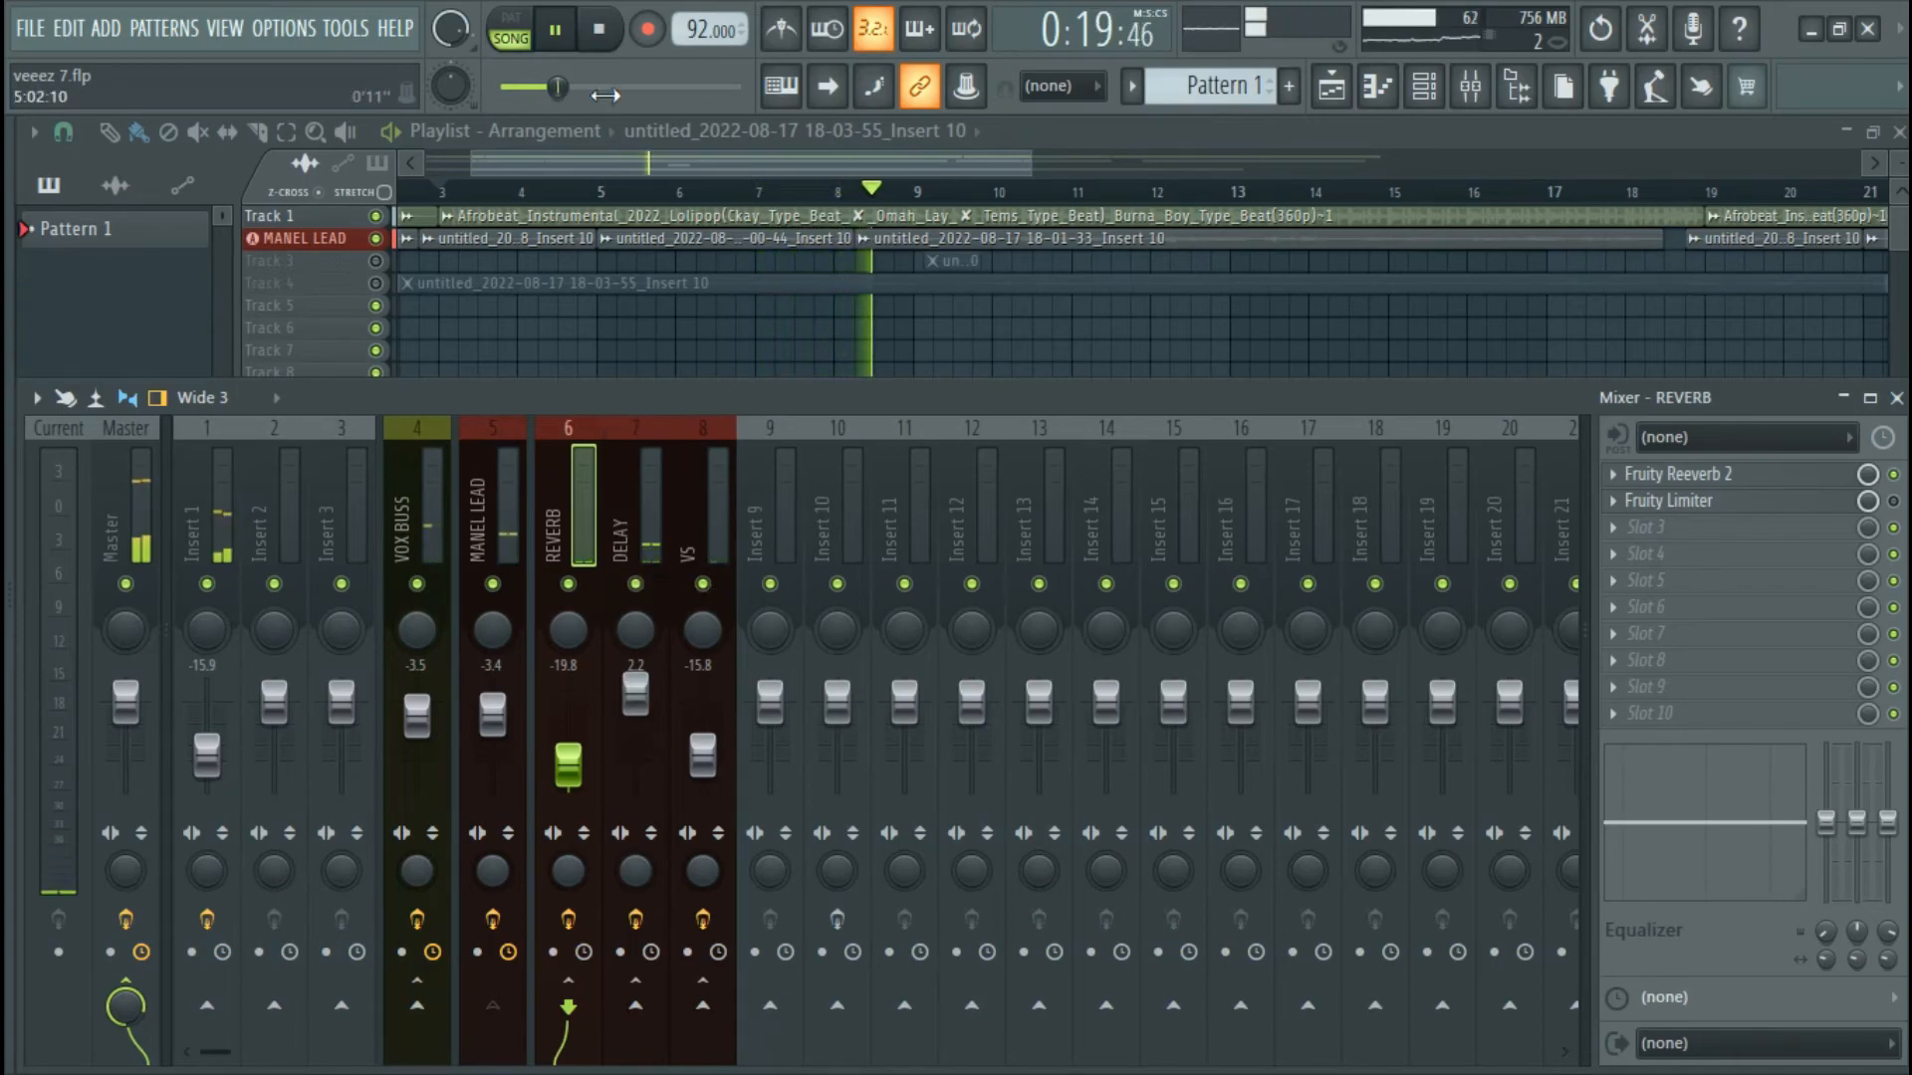
click(601, 34)
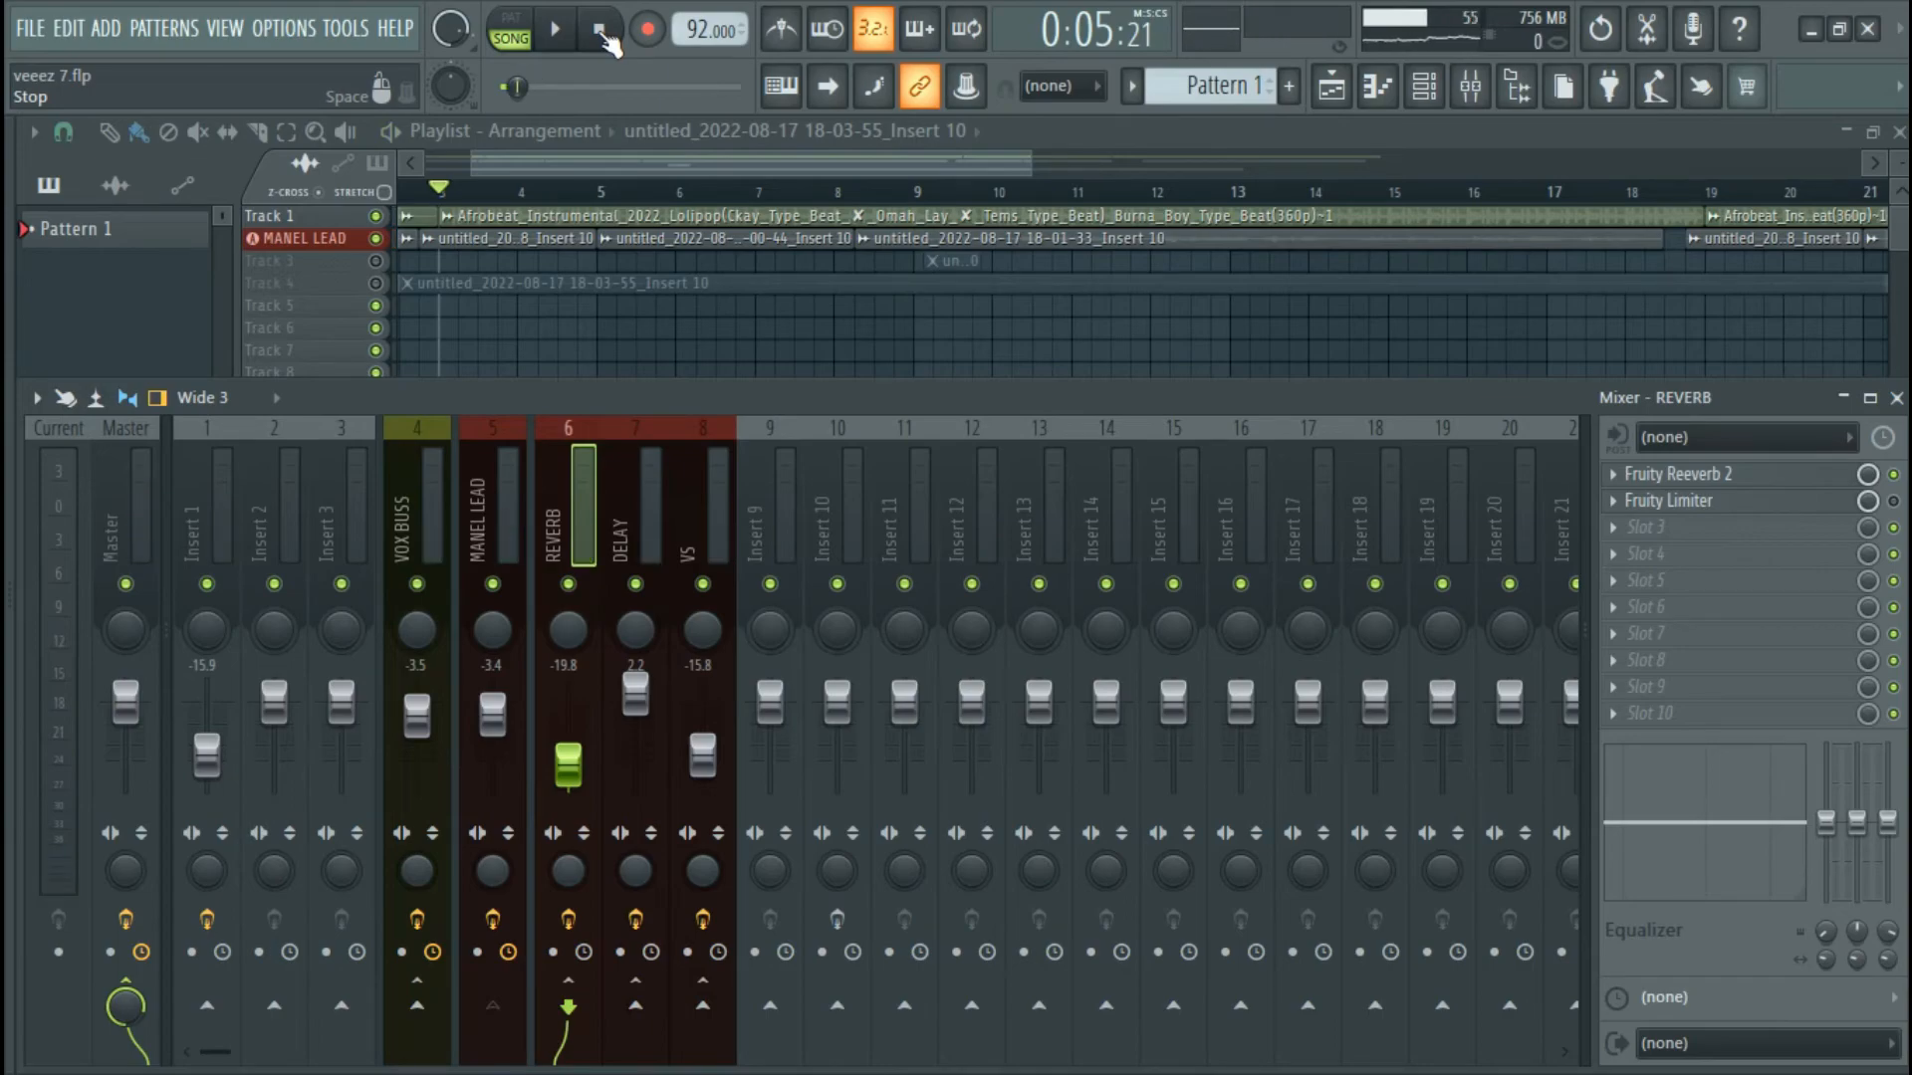
Delete Fruity Send from slot 1 of the MANEL LEAD effect chain.
click(521, 483)
right_click(1617, 475)
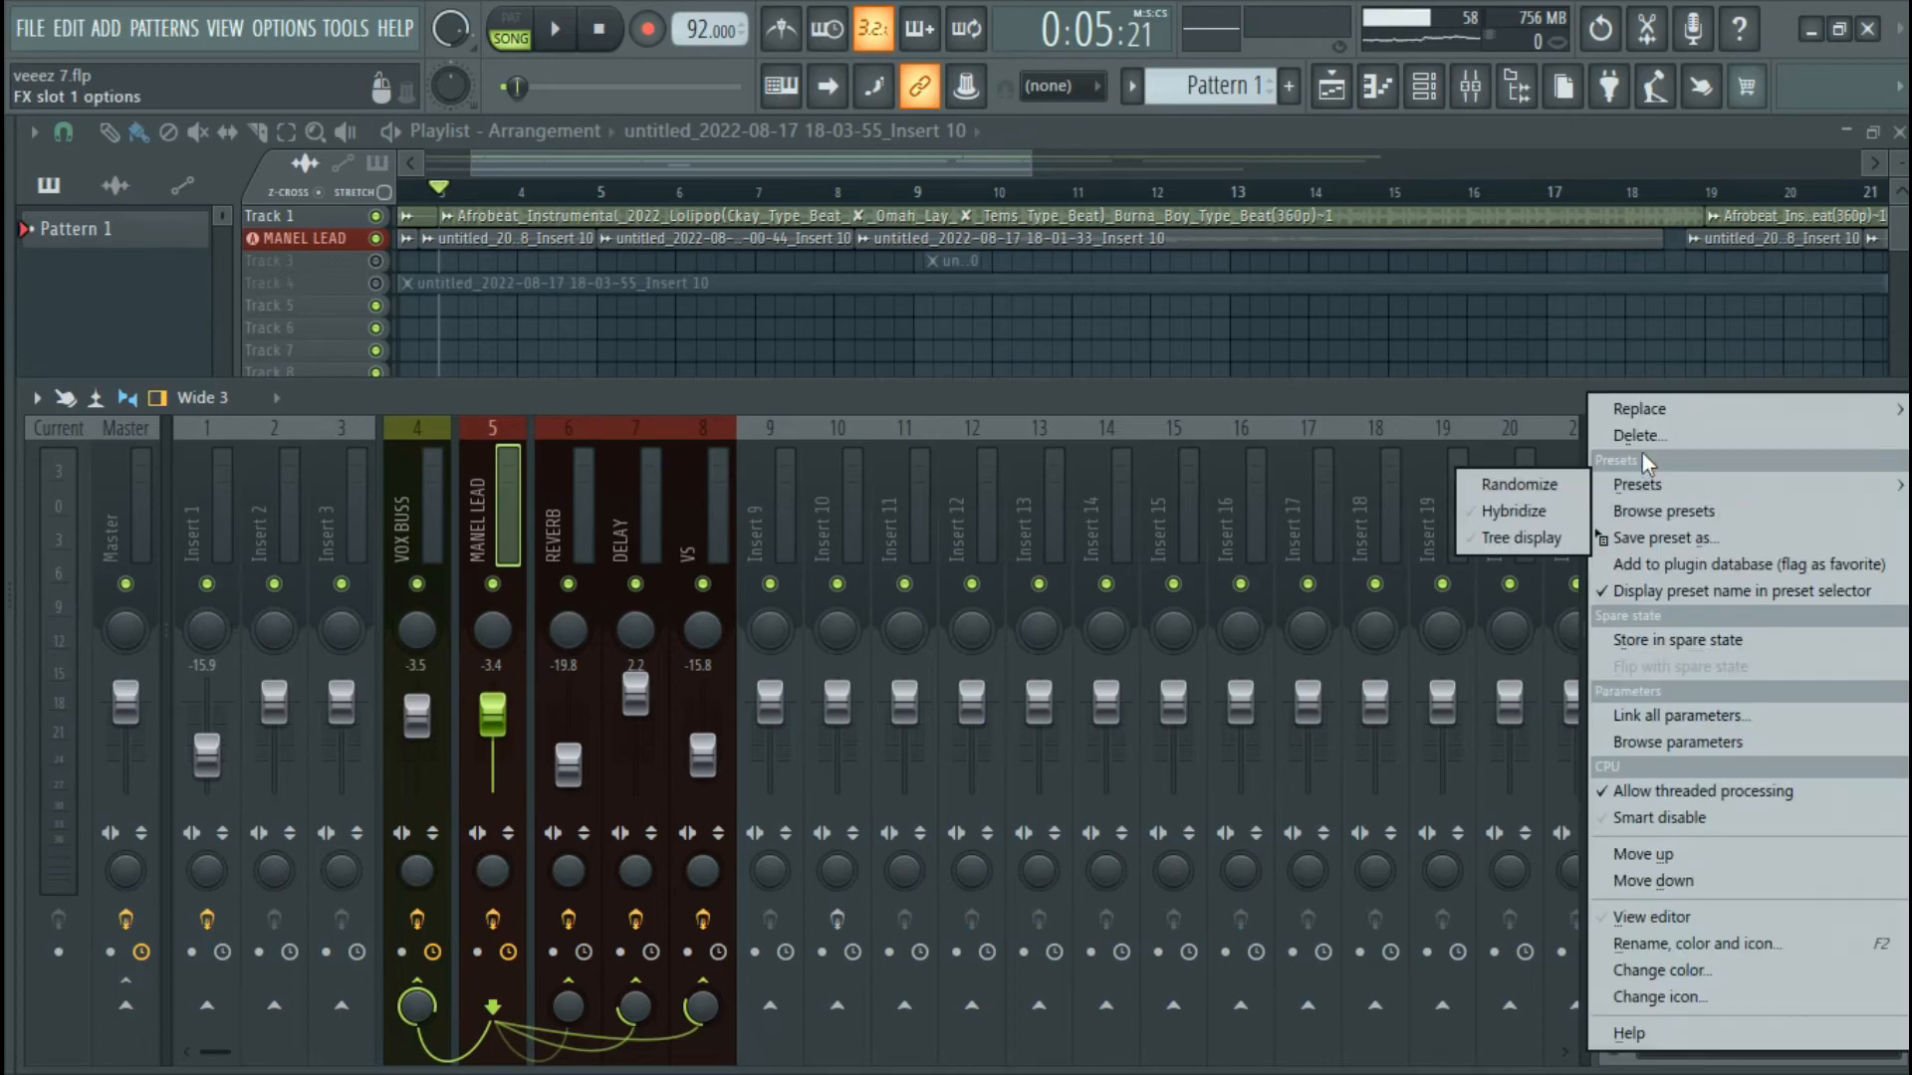
click(1643, 436)
click(1094, 642)
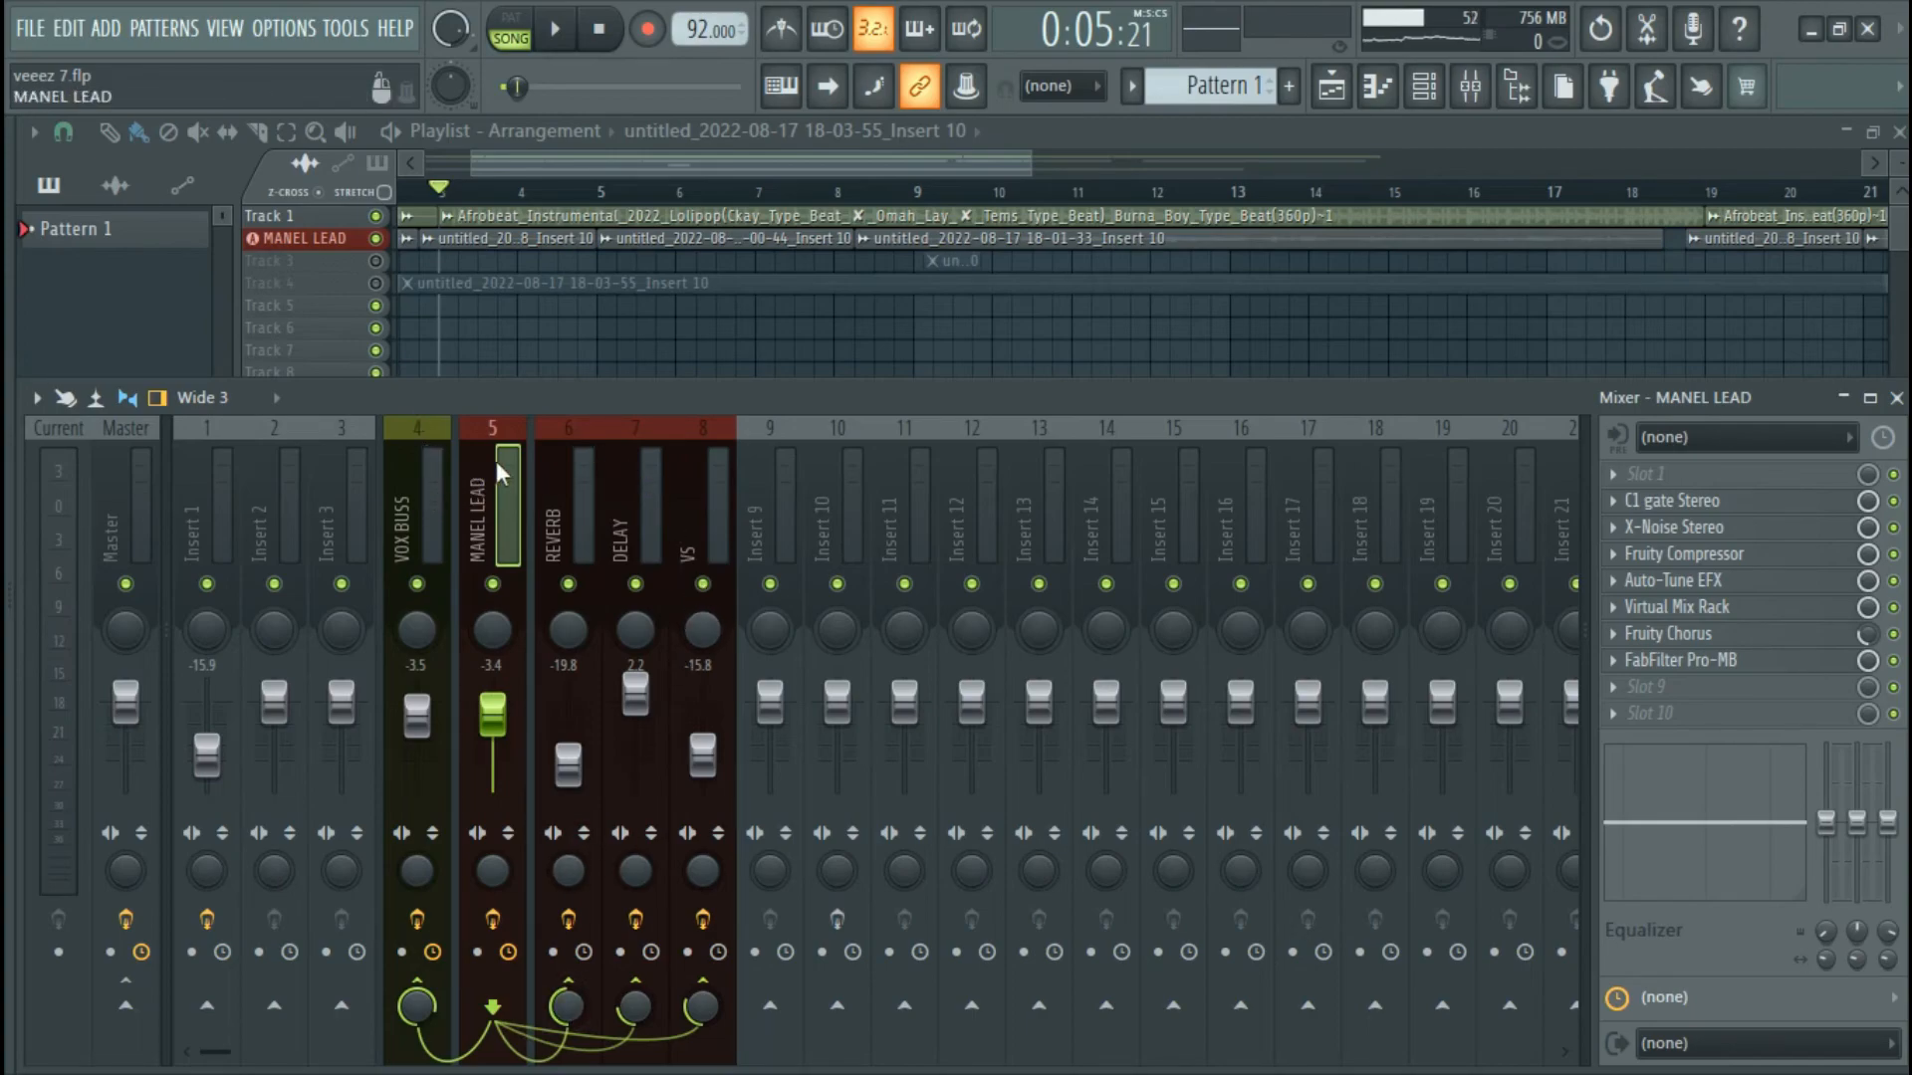
Play the song from the start marker and raise the REVERB mixer track's volume to 0.0 dB.
key(space)
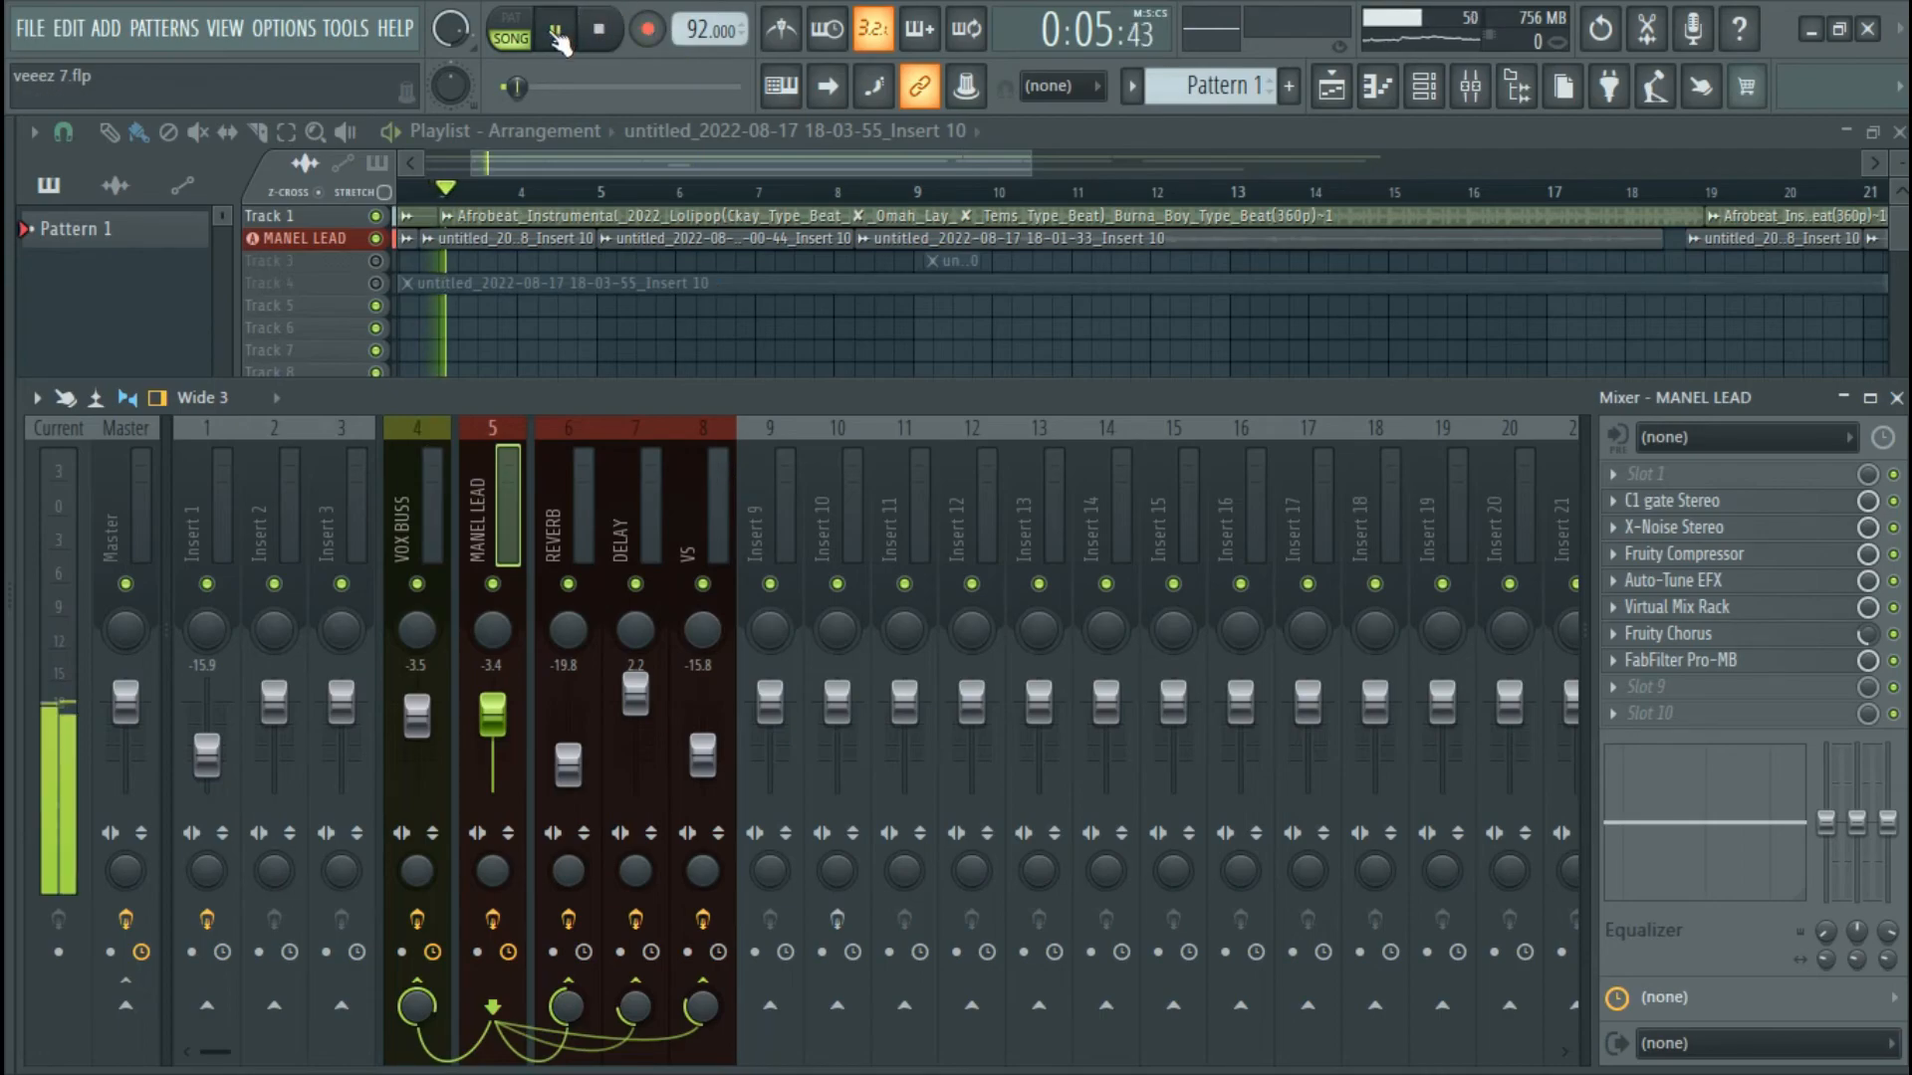
click(578, 506)
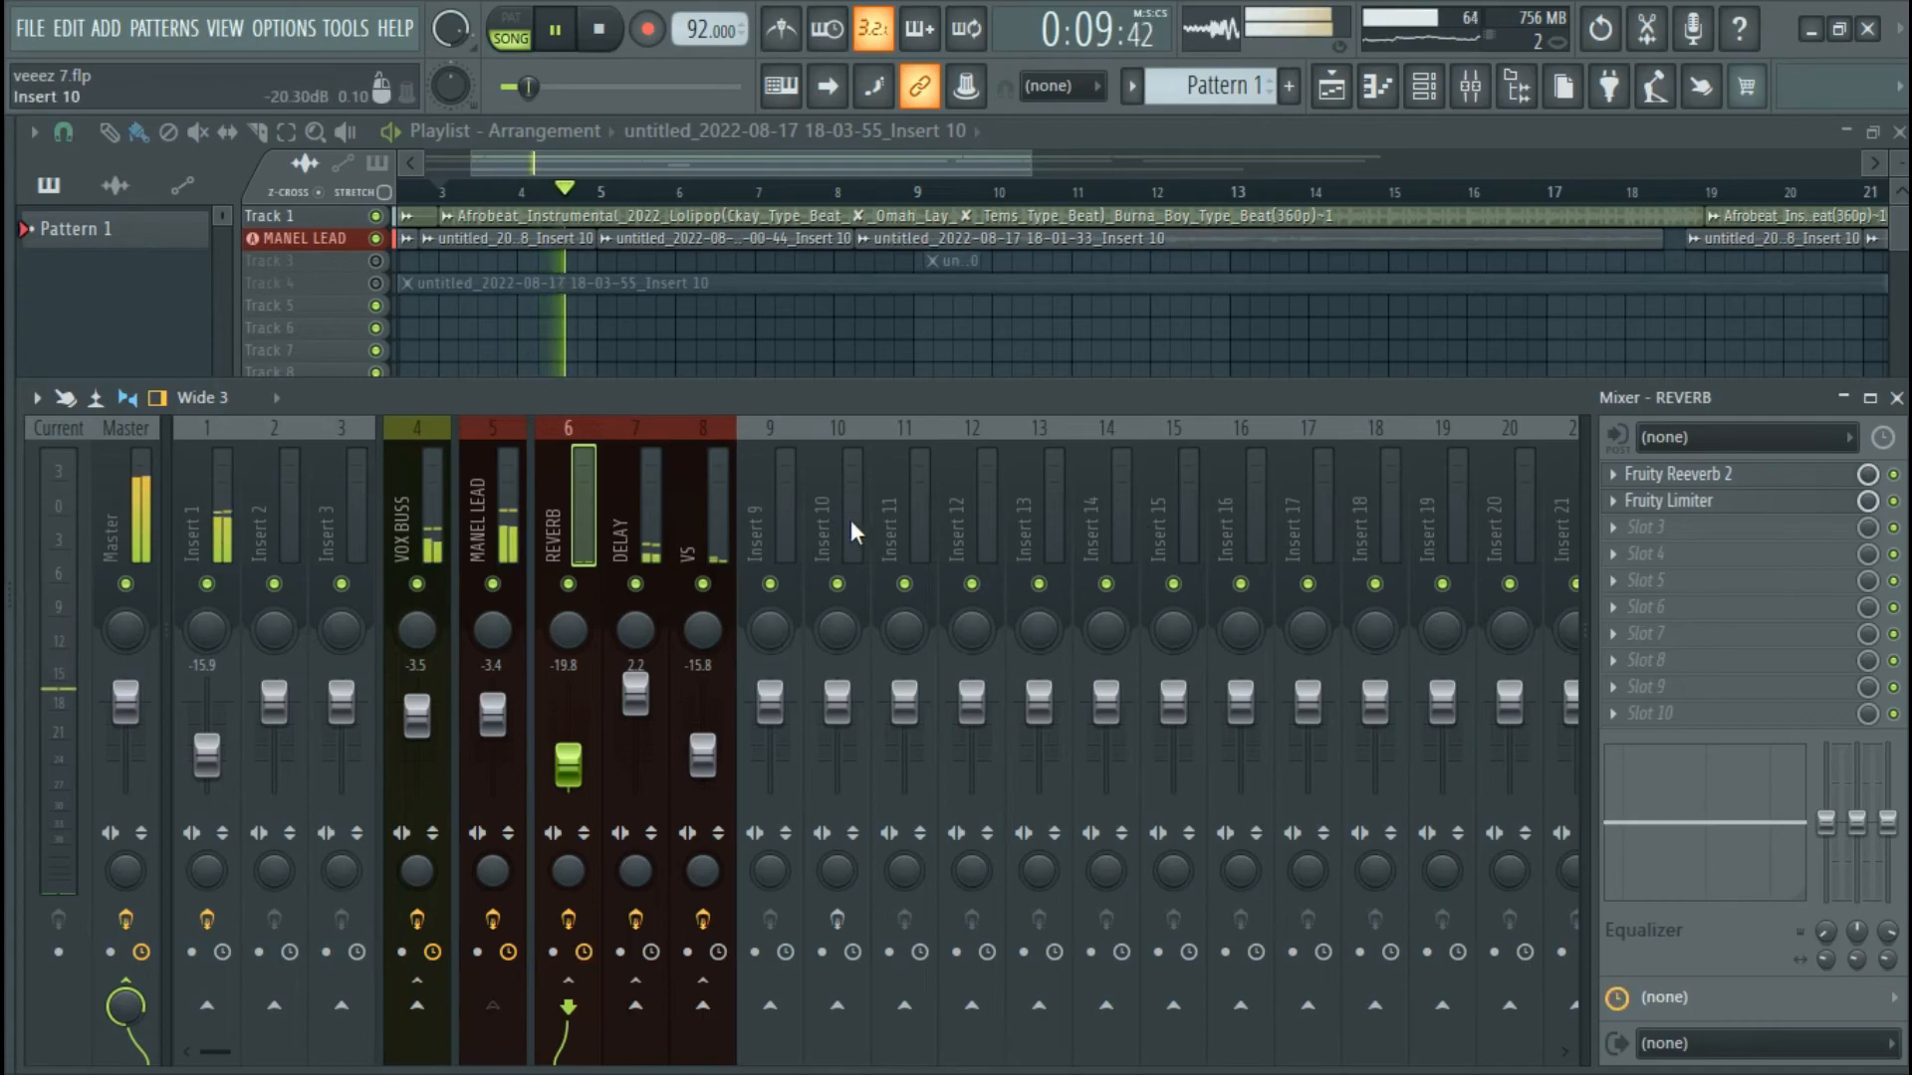
drag(568, 765, 568, 702)
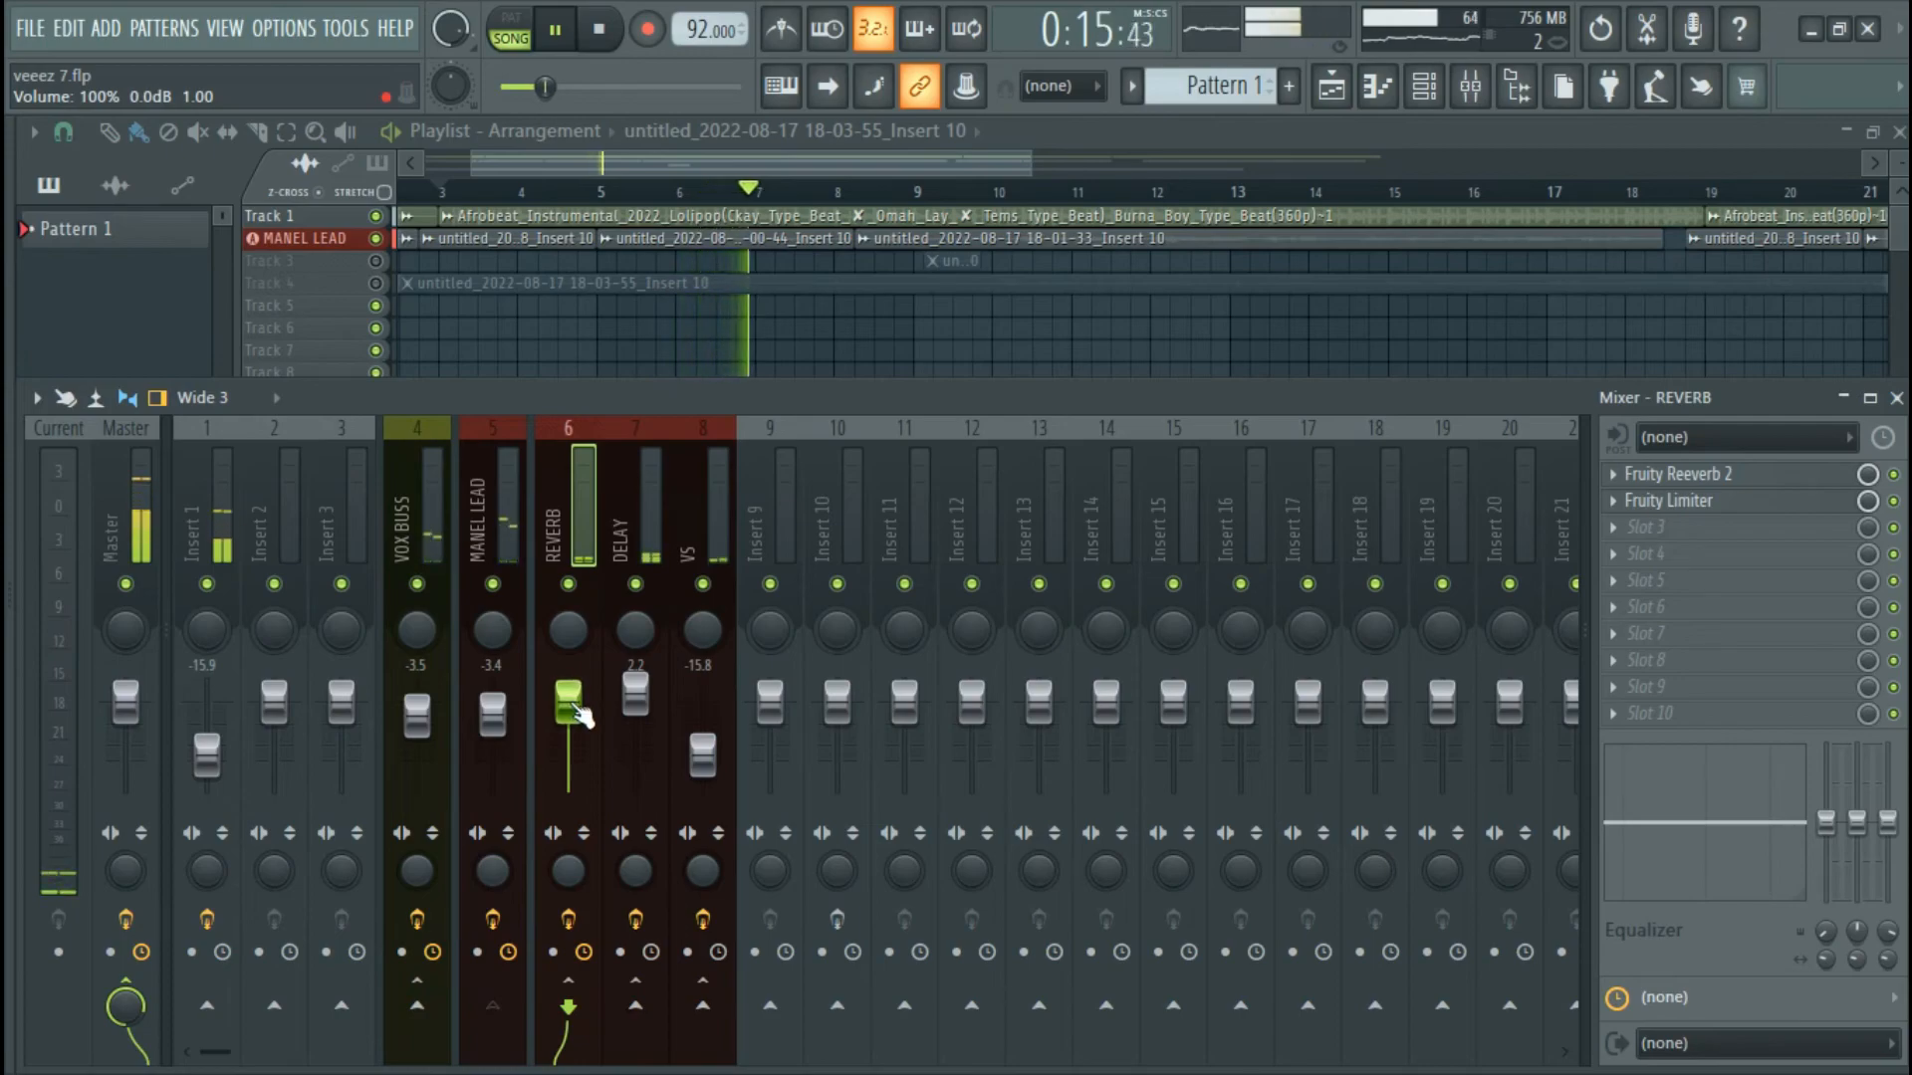
Select the MANEL LEAD mixer track, listen to the full mix with its effect chain, and stop the song.
click(492, 518)
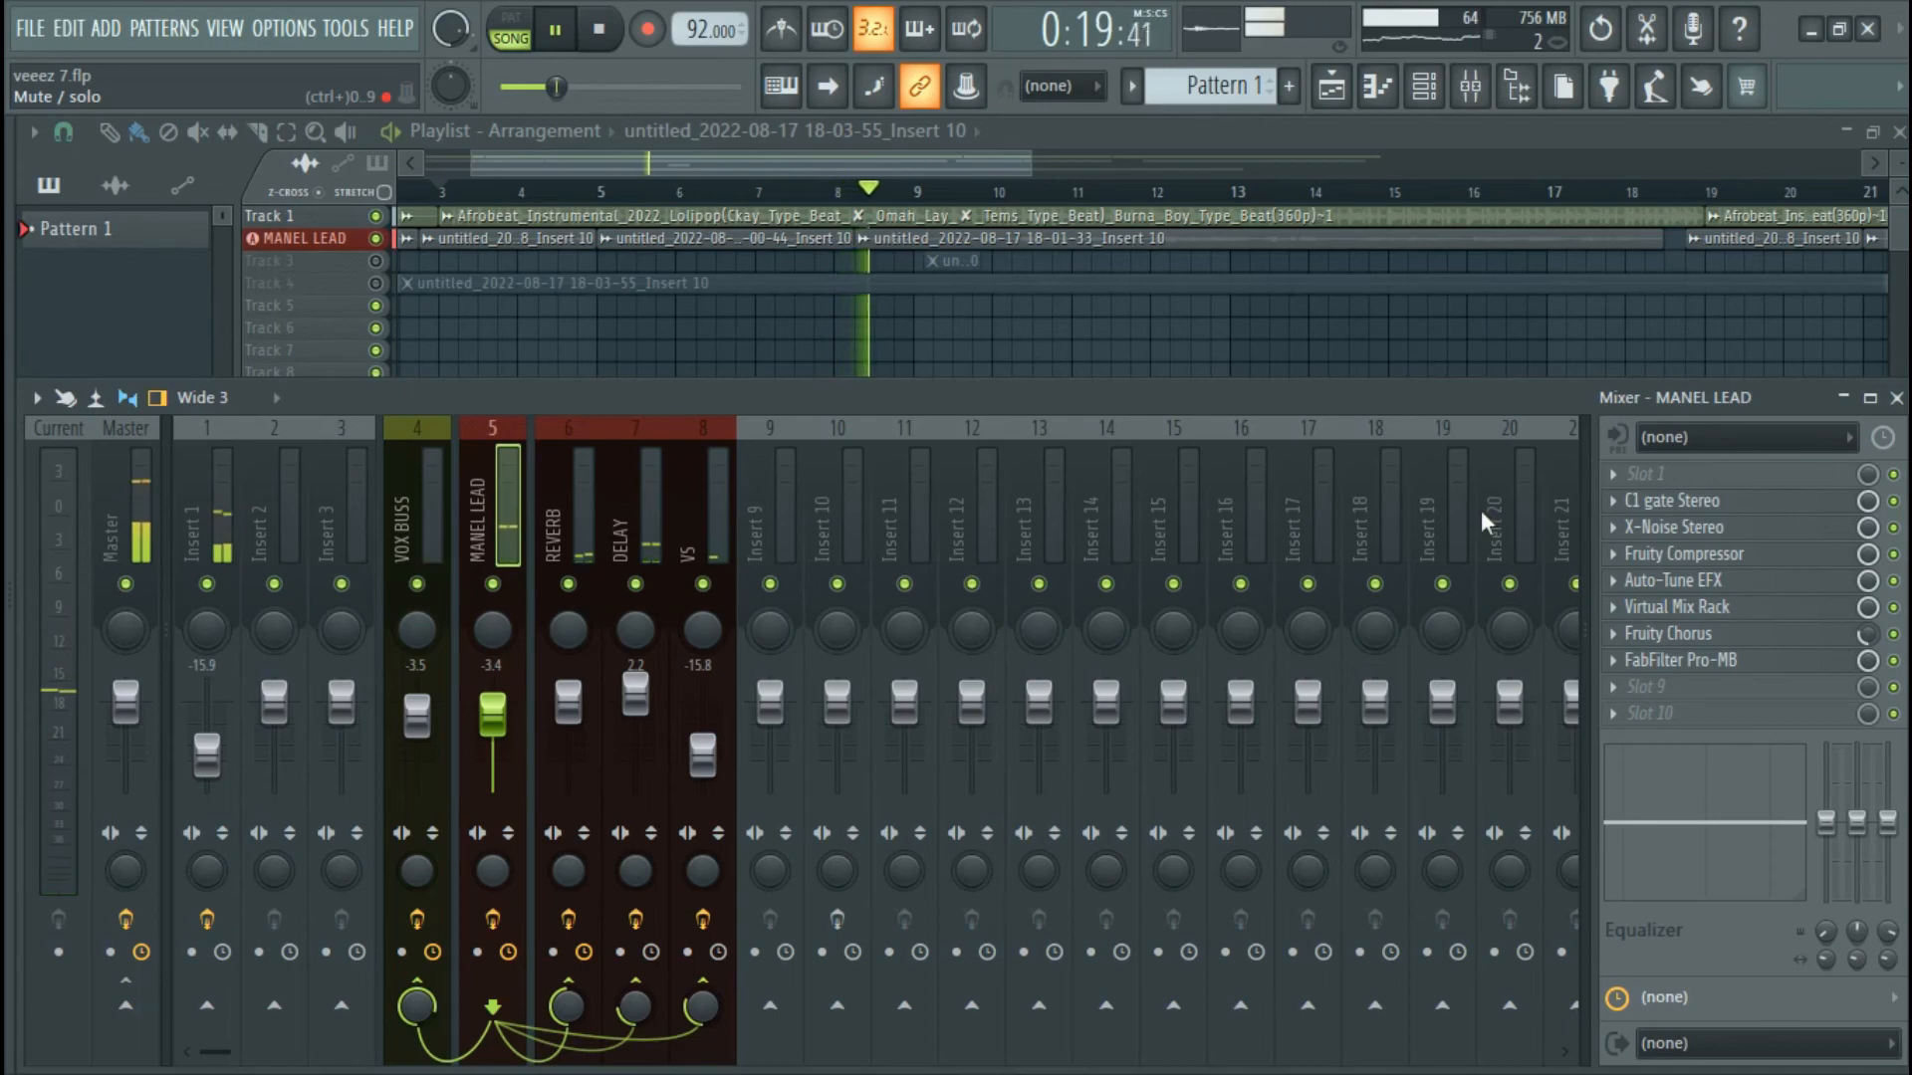
scroll(948, 196, down, 2)
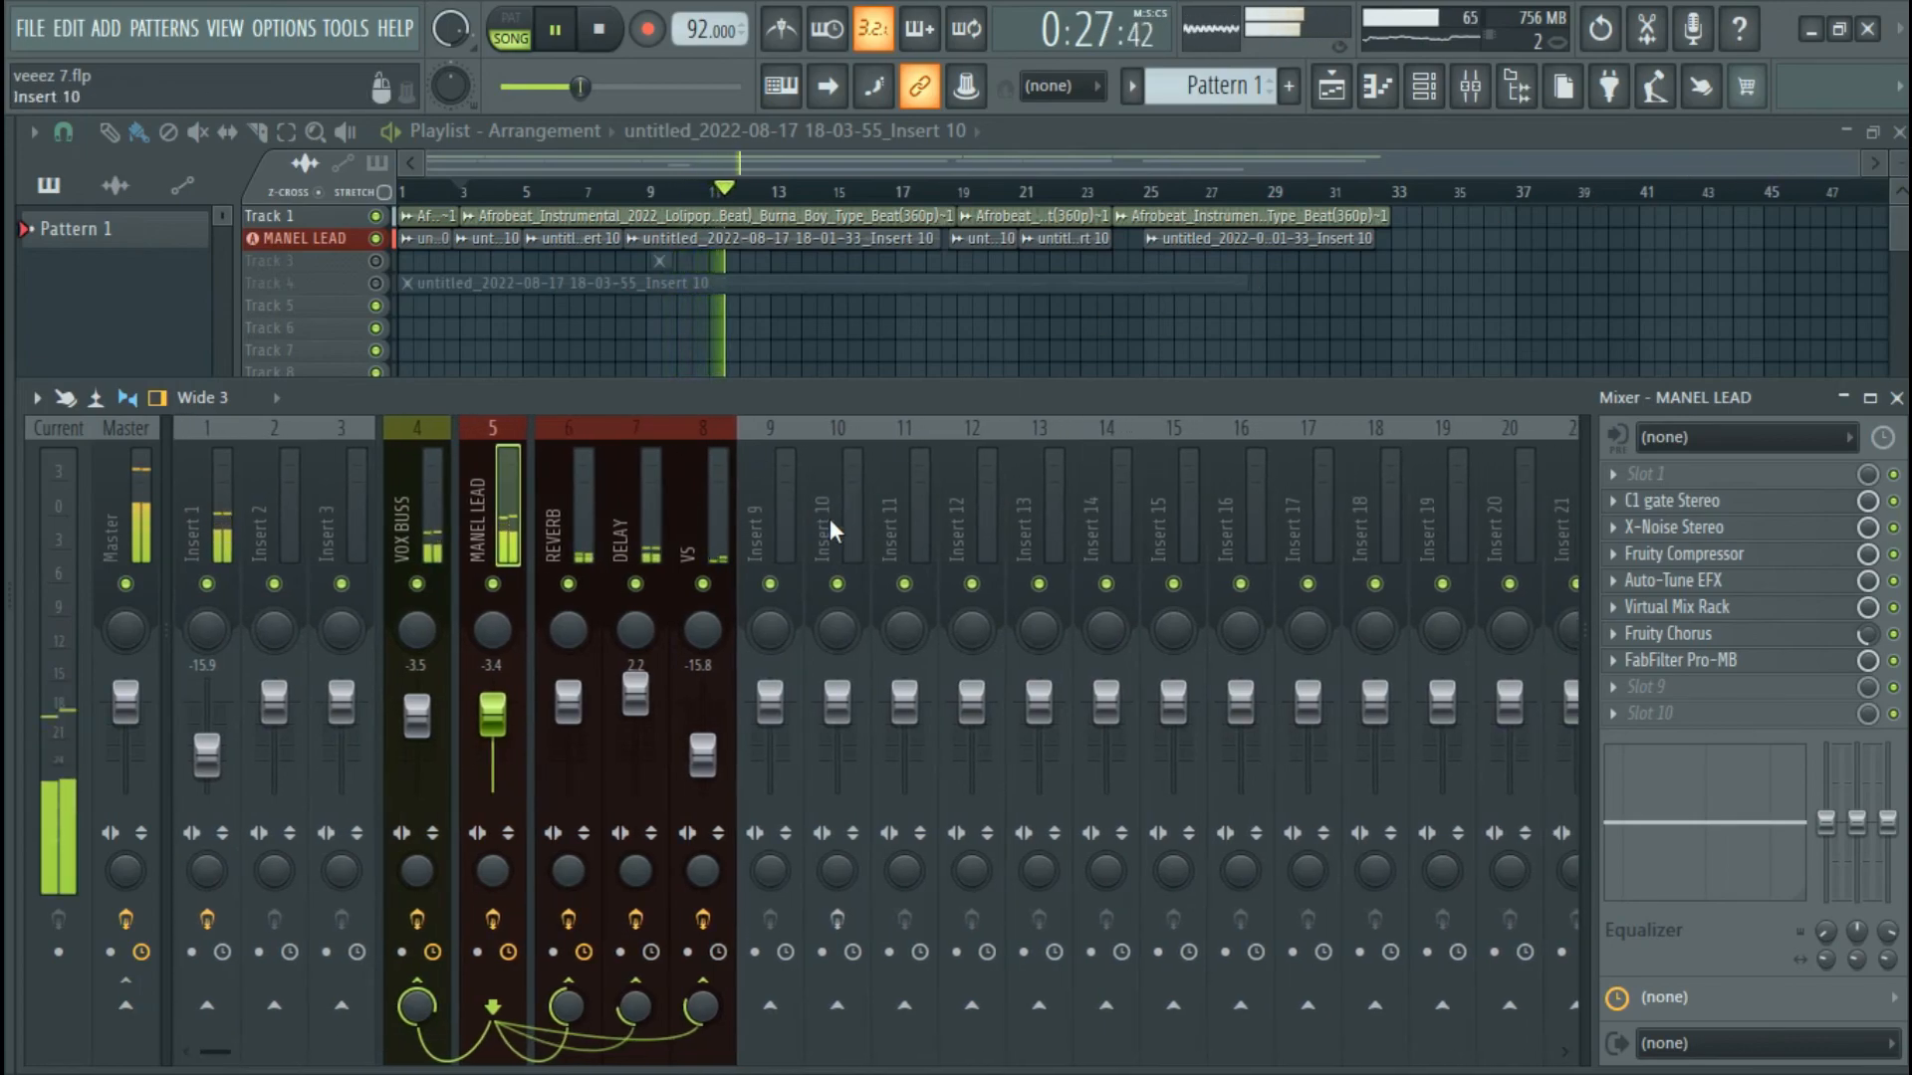
click(613, 44)
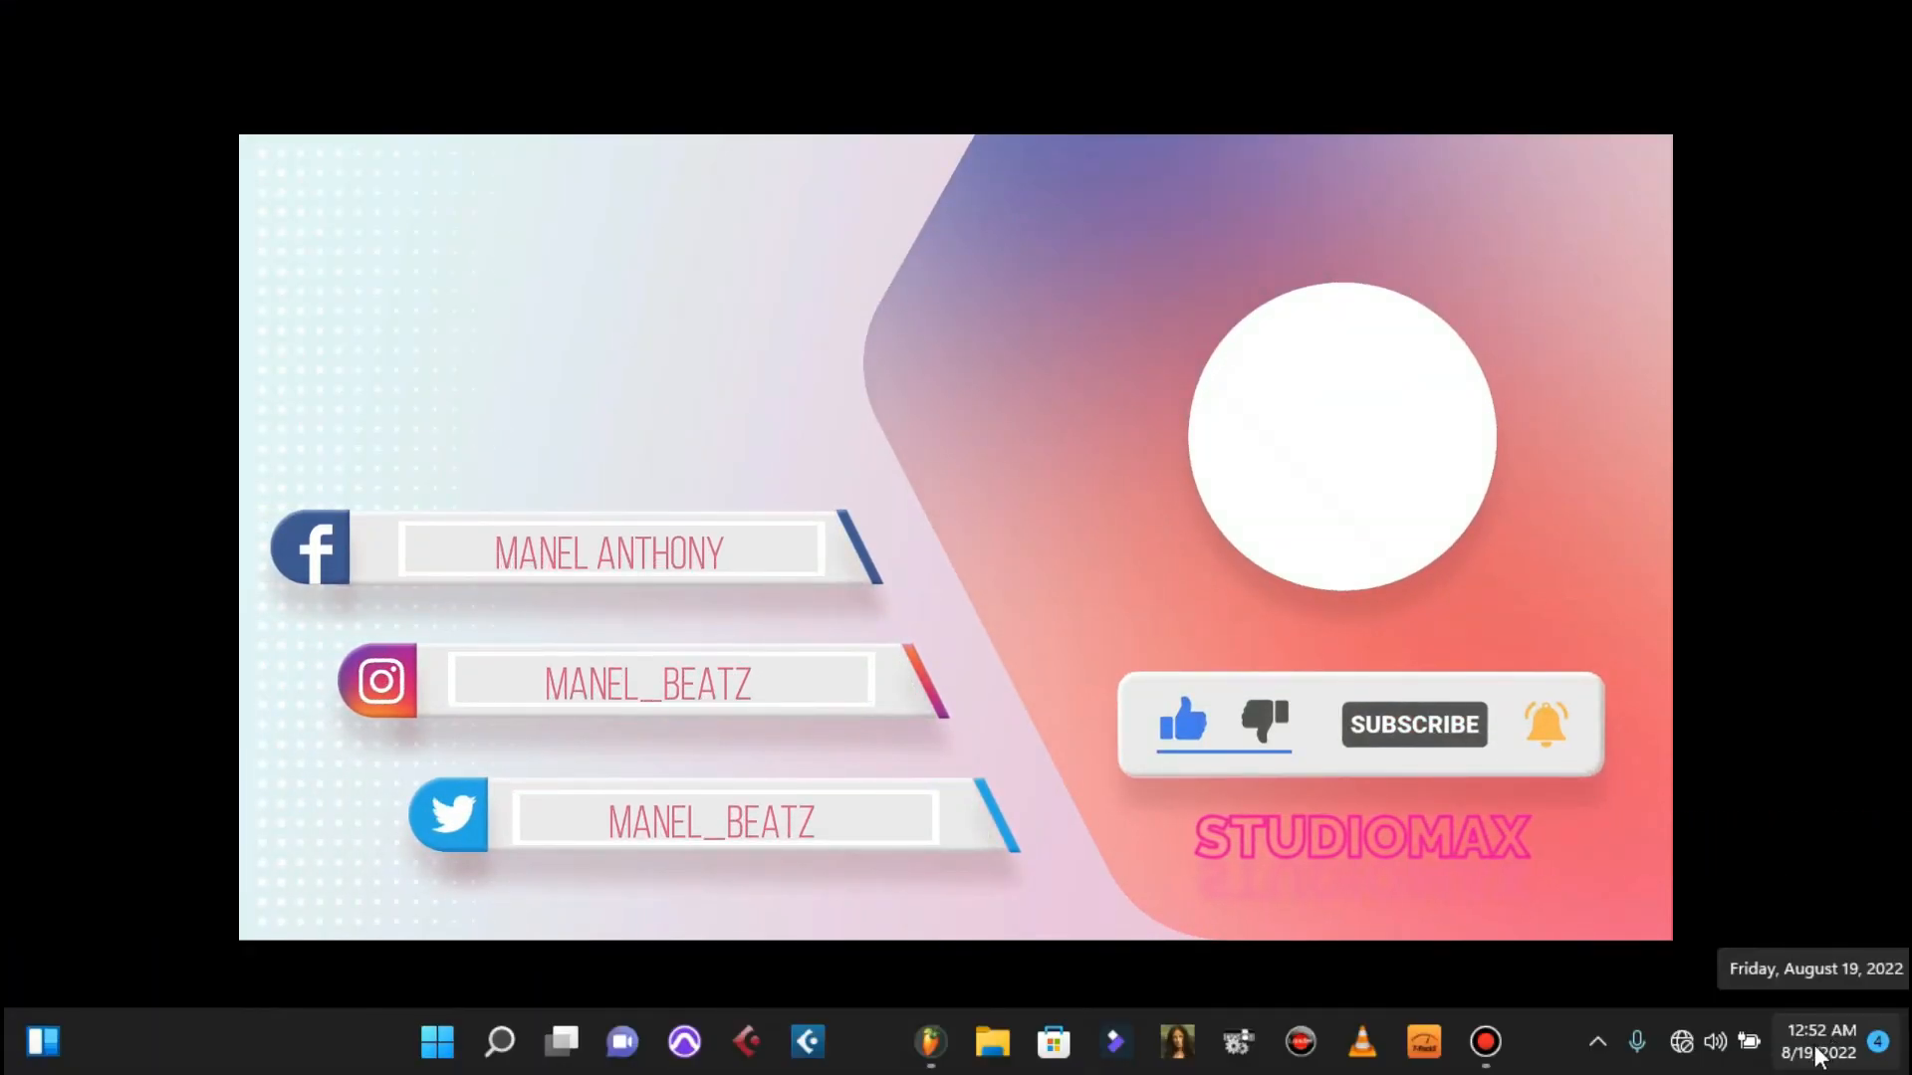
click(931, 1046)
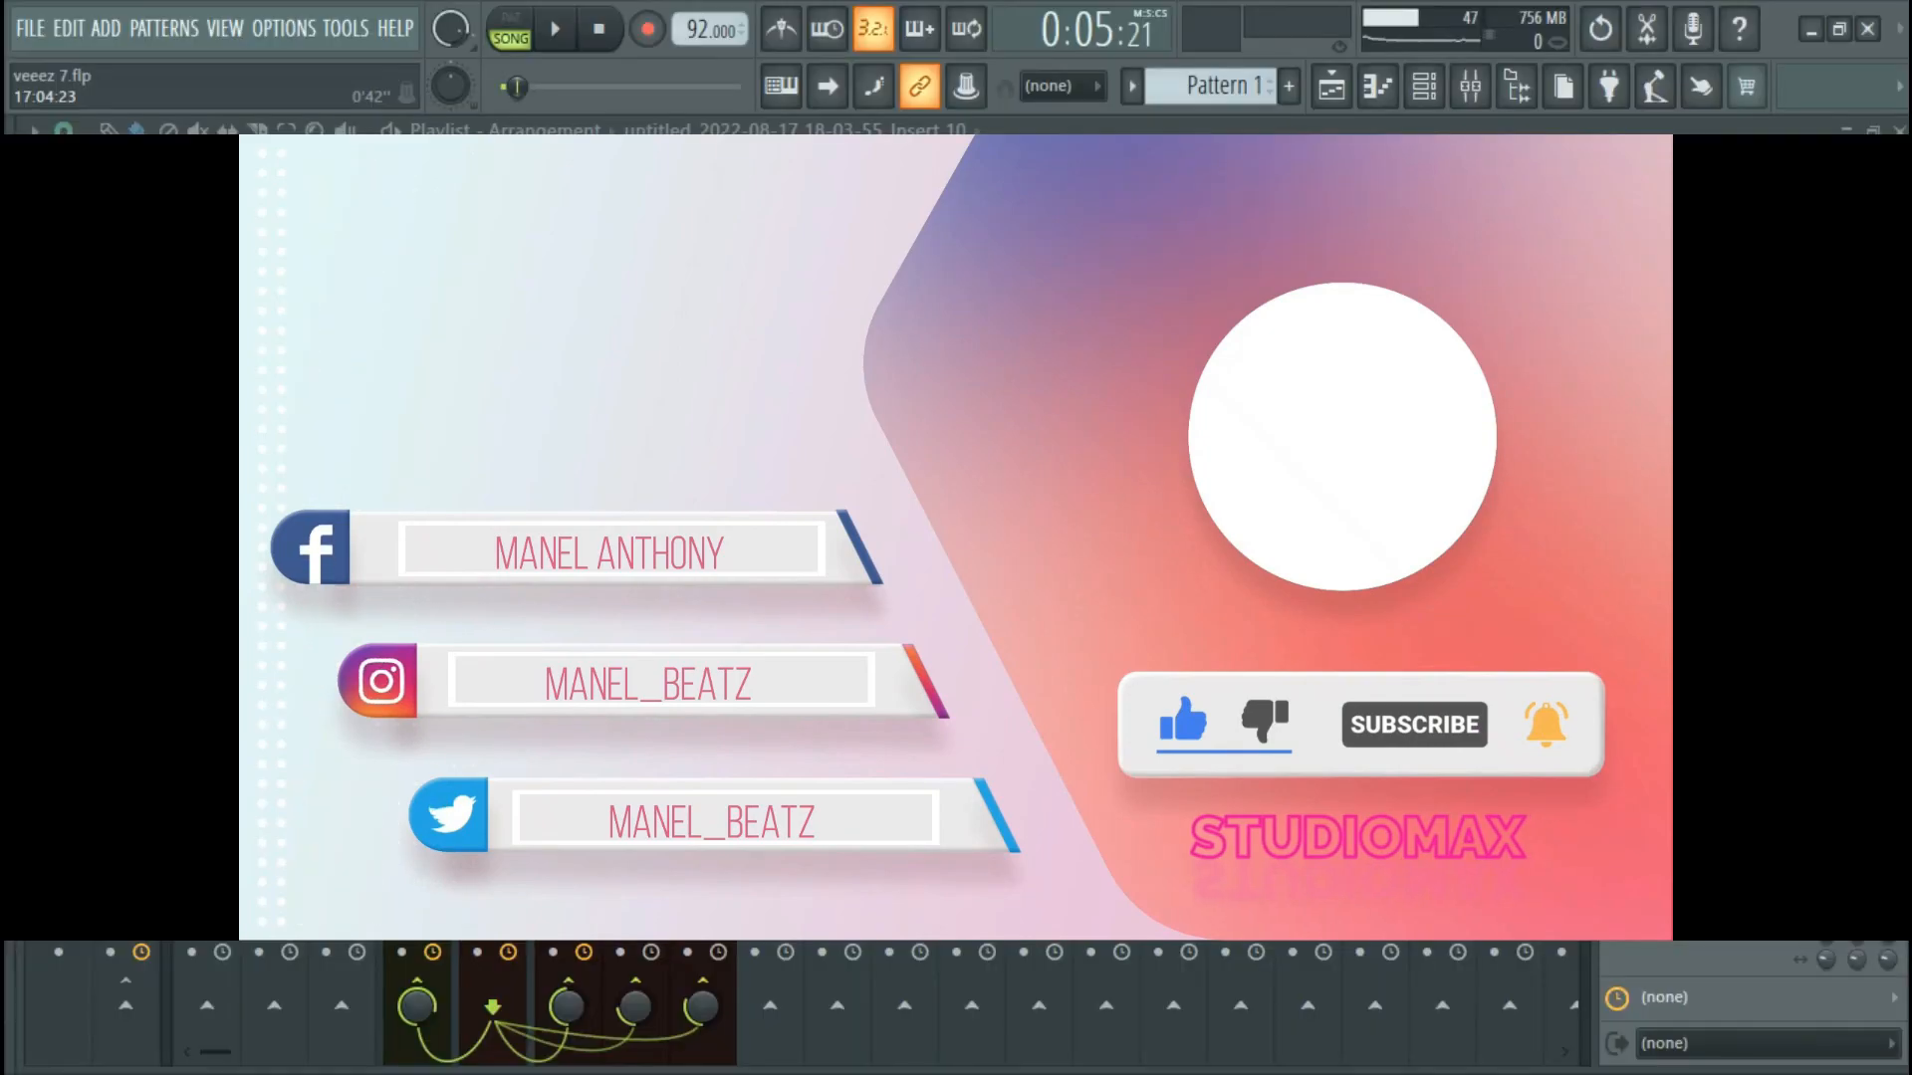